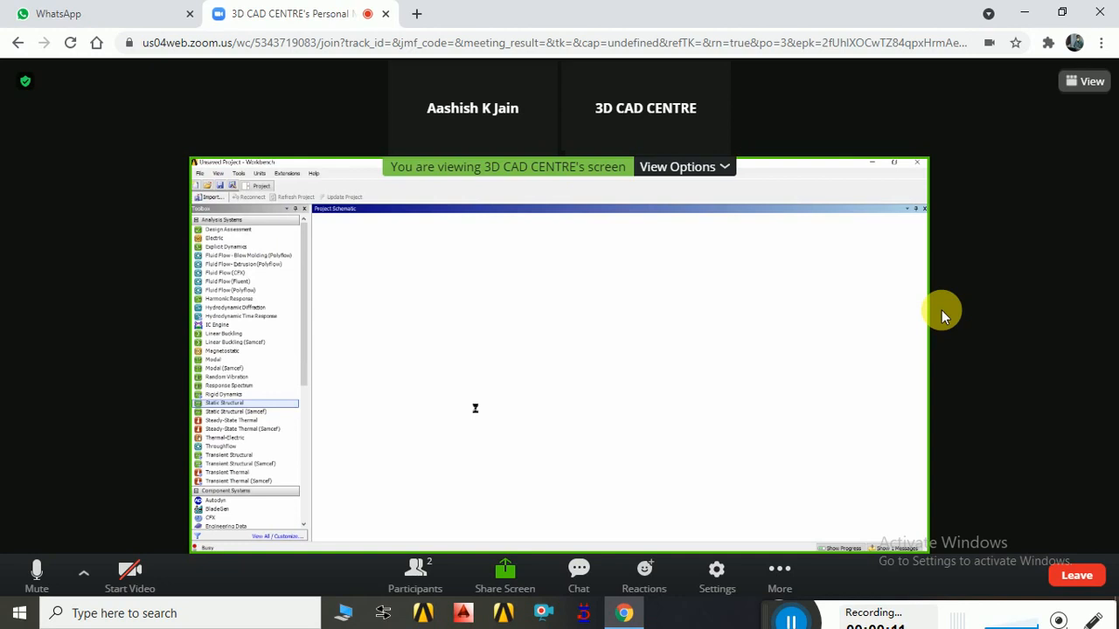
# Step: Show the shared meeting screen in full screen and minimise the floating participant video
pyautogui.click(1080, 80)
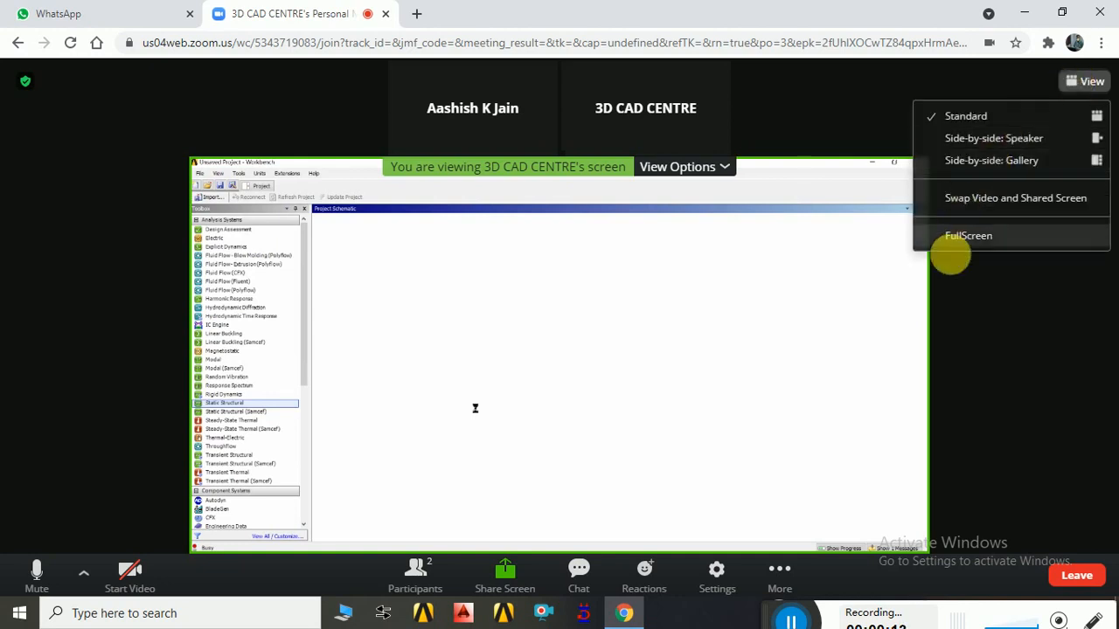
pyautogui.click(959, 237)
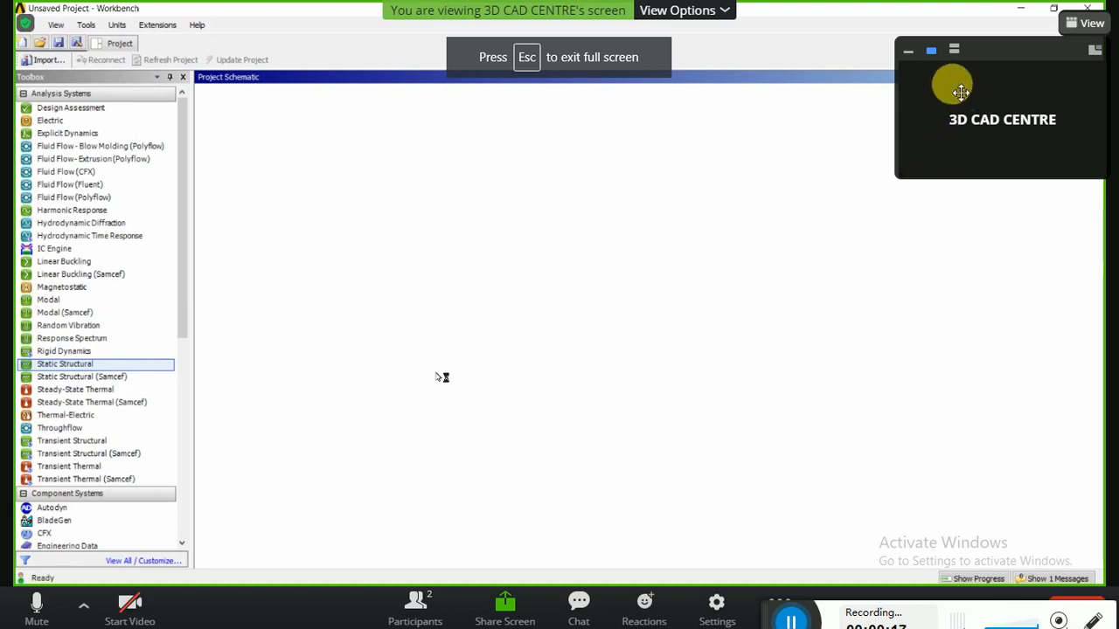
pyautogui.click(908, 51)
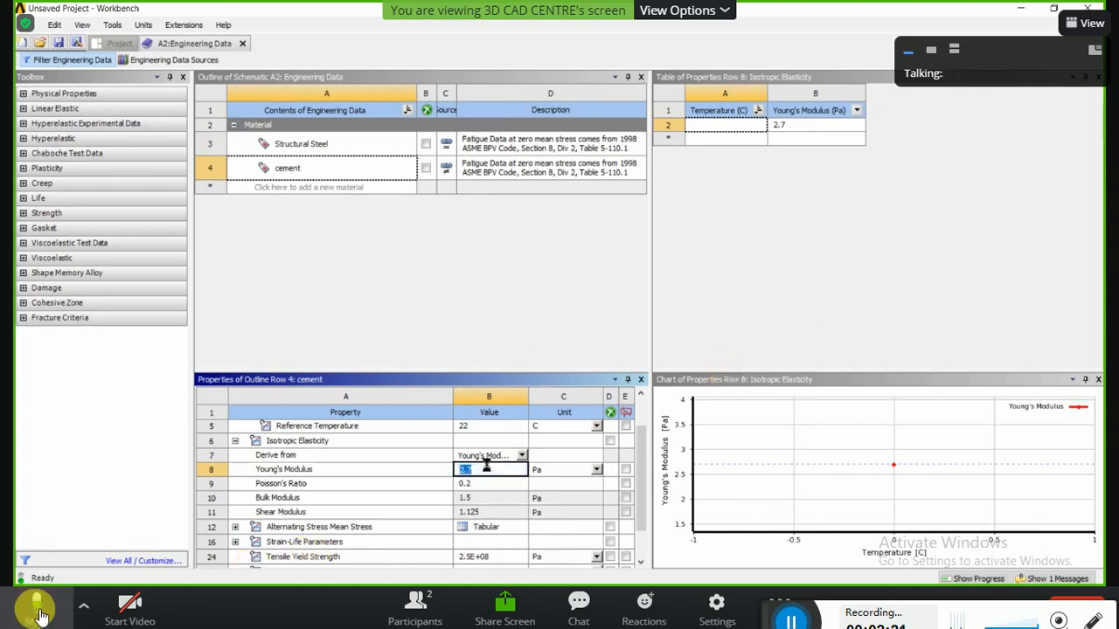
# Step: Mute the meeting microphone and switch it back on
pyautogui.click(68, 609)
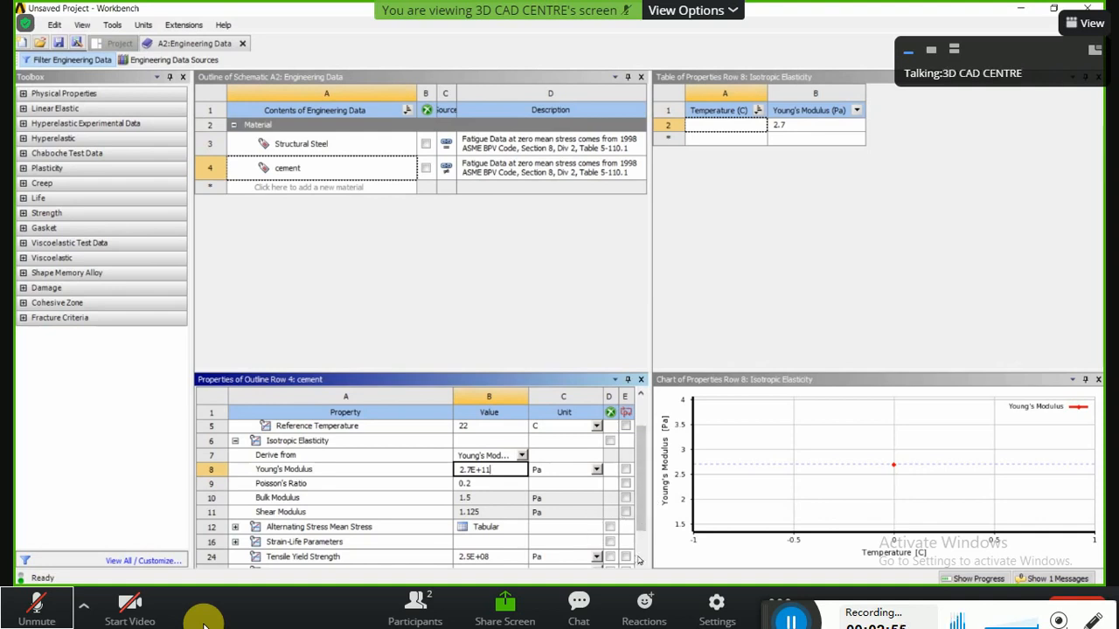
pyautogui.click(44, 619)
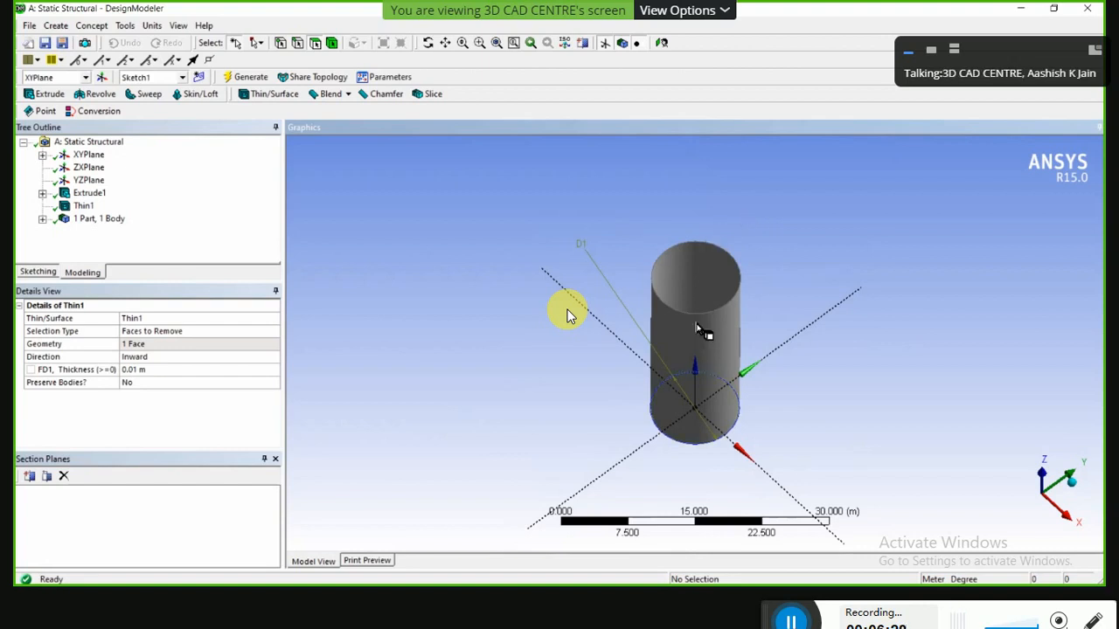
# Step: Hide the cylinder's base sketch, Sketch1, under XYPlane
pyautogui.moveTo(706, 312); pyautogui.dragTo(608, 355, button='middle')
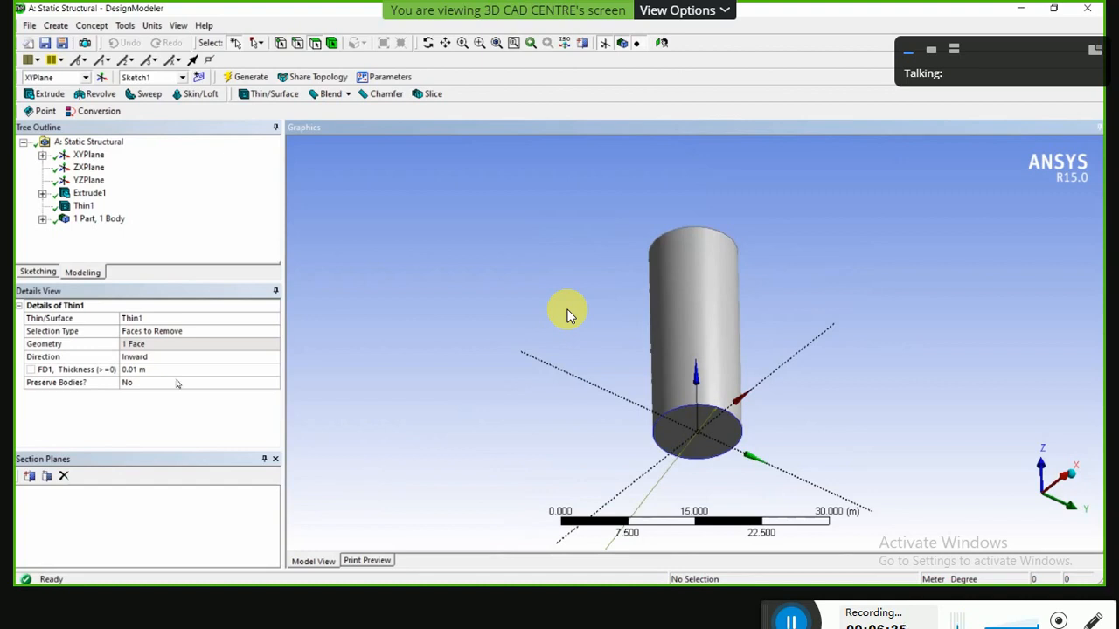
pyautogui.click(42, 154)
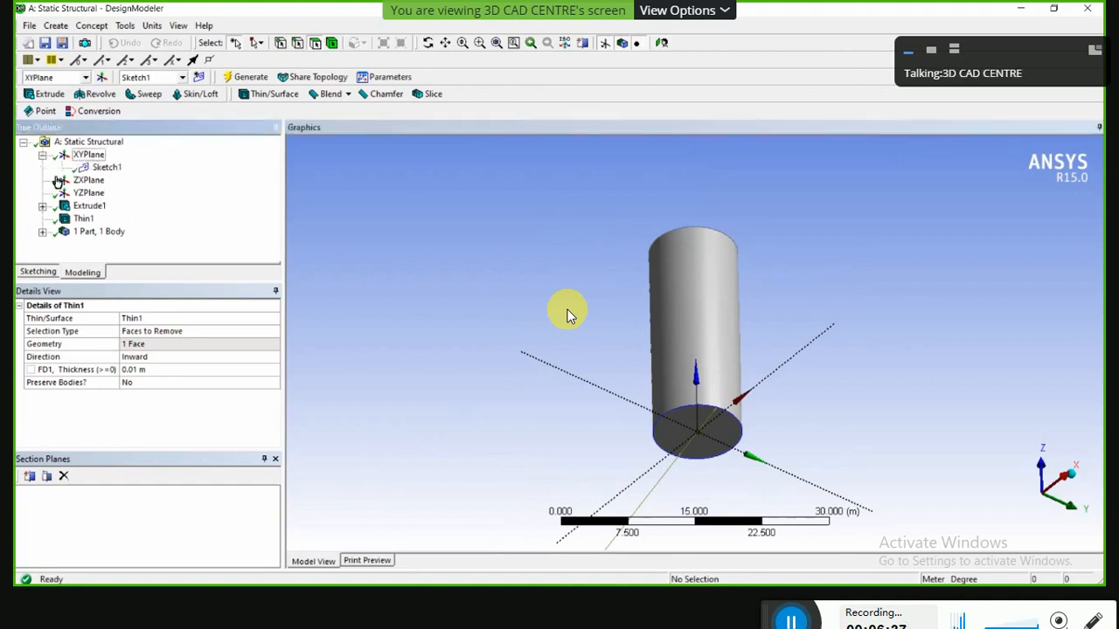
pyautogui.click(105, 167)
pyautogui.rightClick(105, 168)
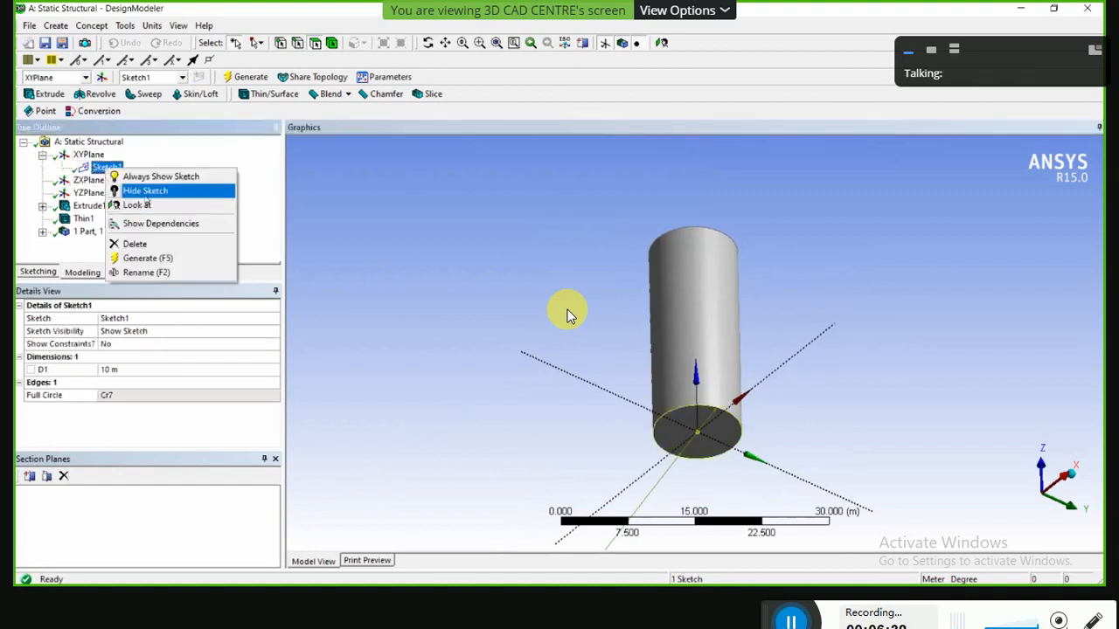
pyautogui.click(146, 192)
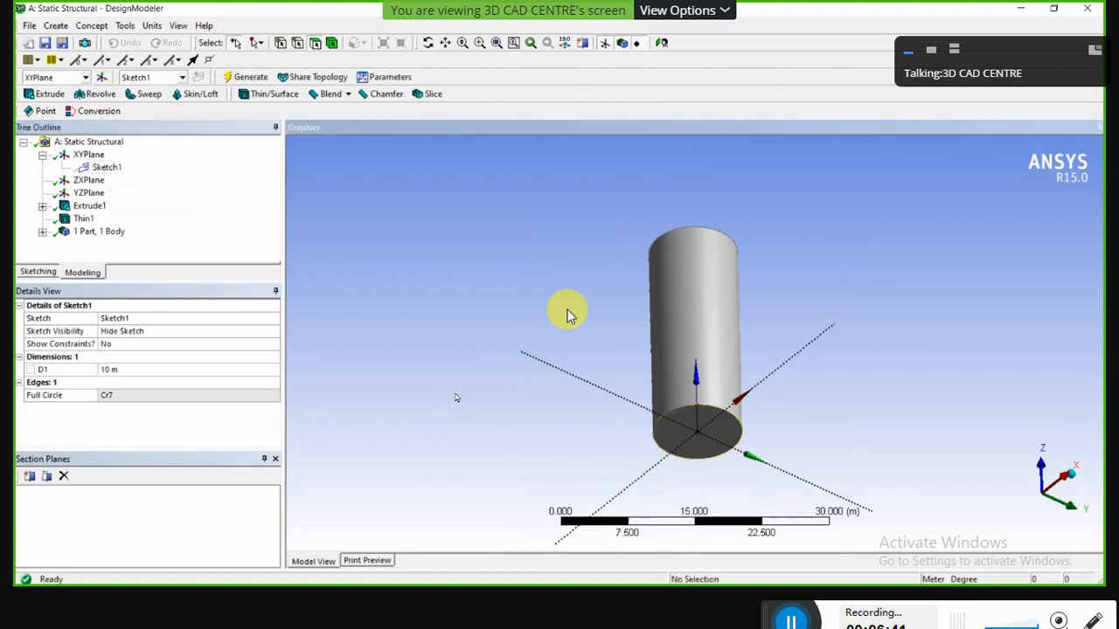
# Step: Select the cylinder's flat bottom face and look at it face-on
pyautogui.moveTo(458, 399)
pyautogui.mouseDown(button='middle')
pyautogui.moveTo(457, 327)
pyautogui.moveTo(453, 343)
pyautogui.mouseUp(button='middle')
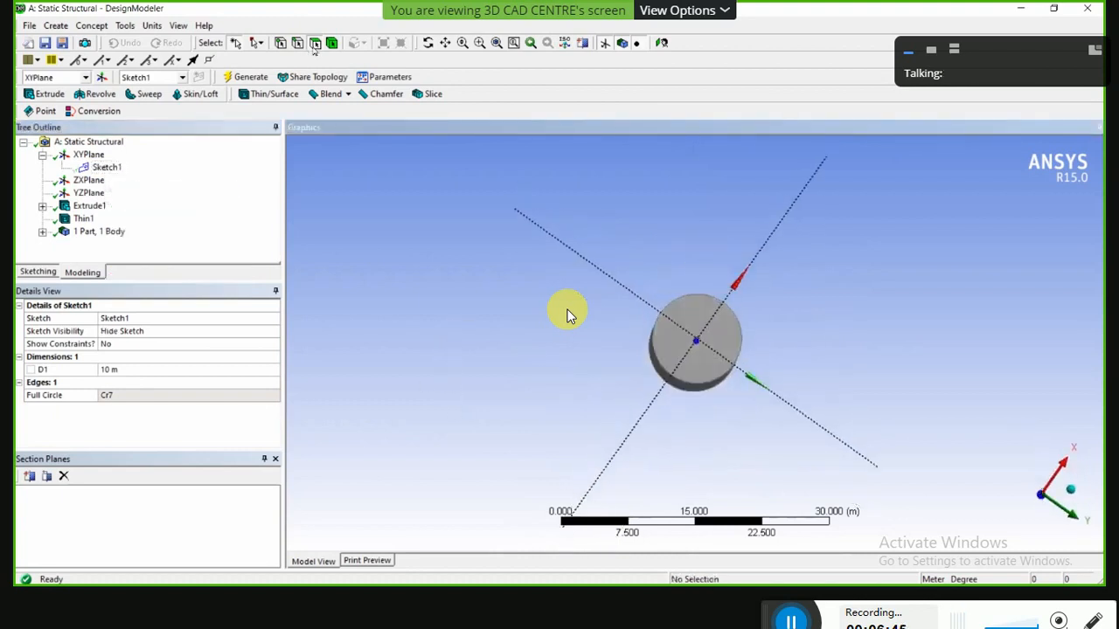
pyautogui.click(740, 343)
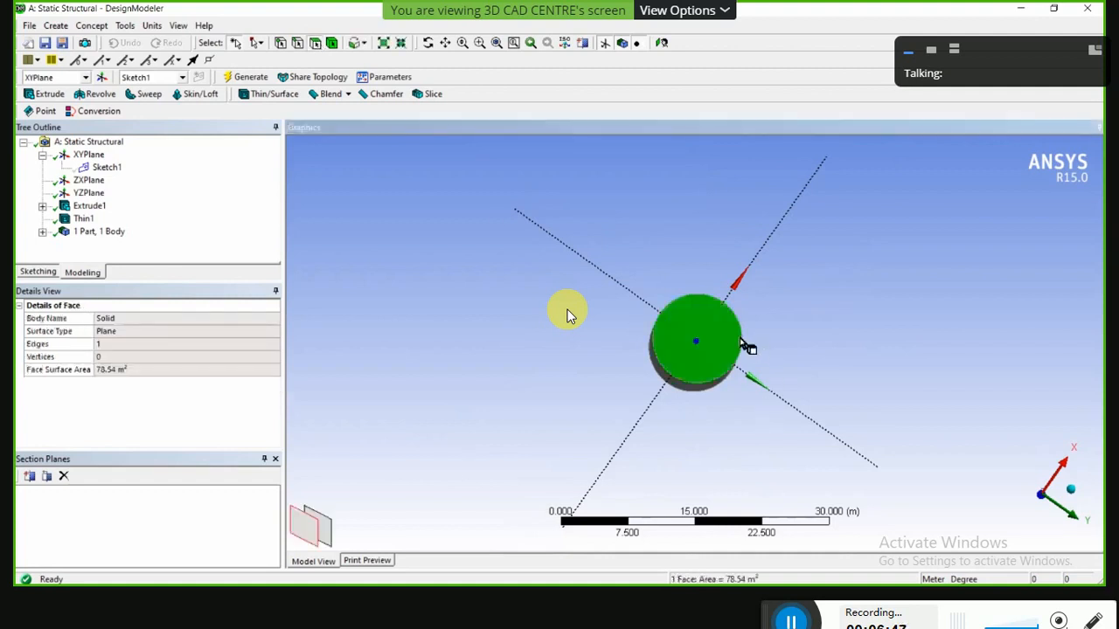
pyautogui.click(663, 43)
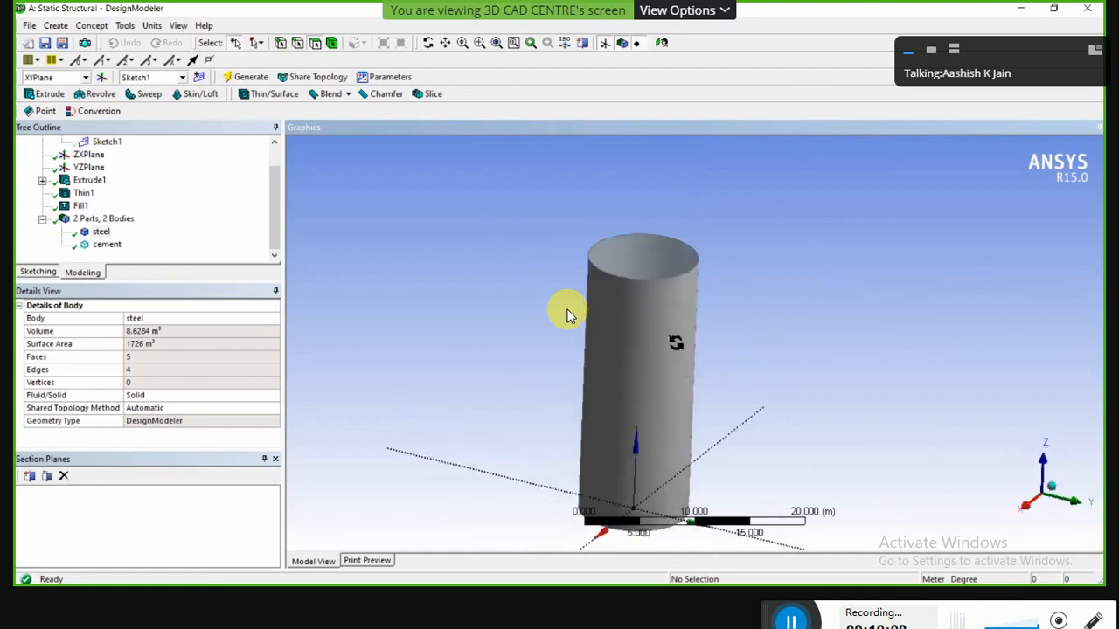
# Step: Inspect the details of the steel and cement bodies and close the geometry editor
pyautogui.click(103, 232)
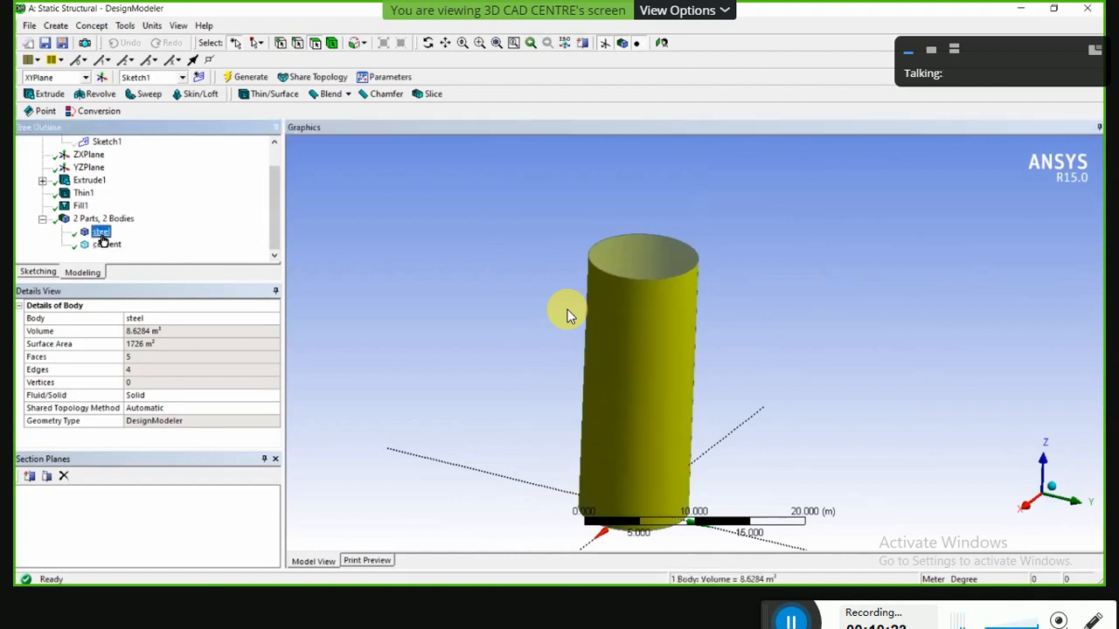
pyautogui.click(106, 244)
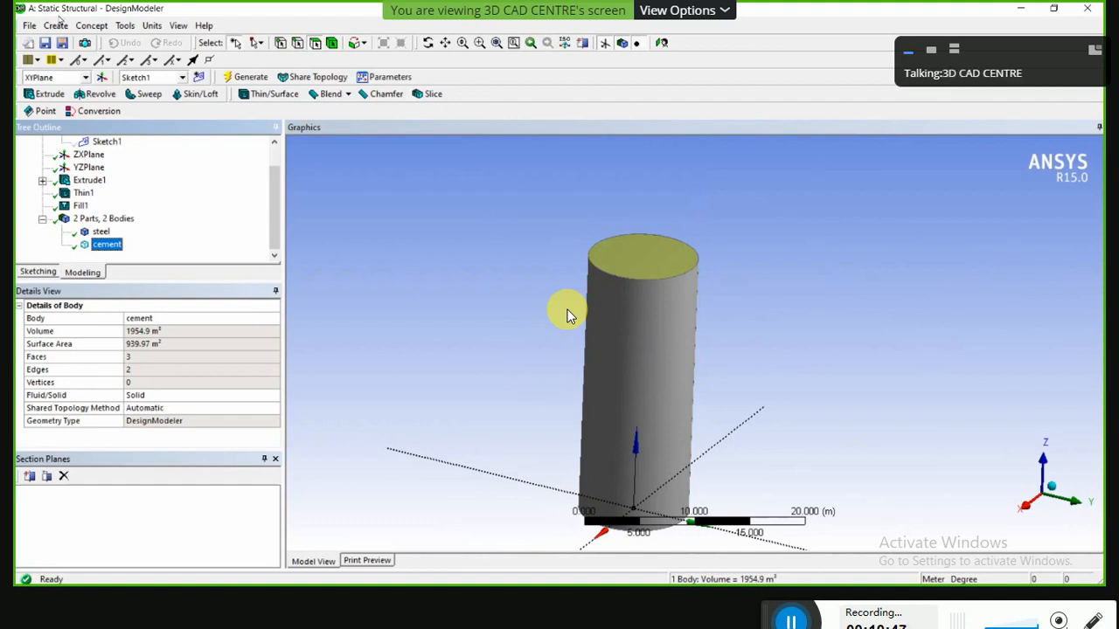
pyautogui.click(29, 26)
pyautogui.click(101, 278)
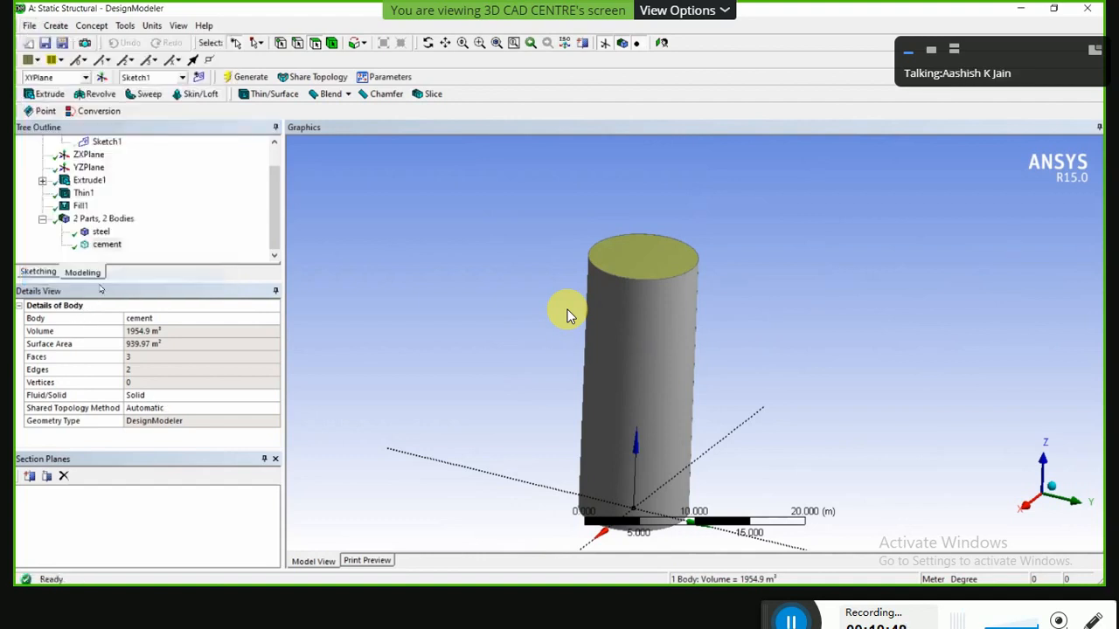
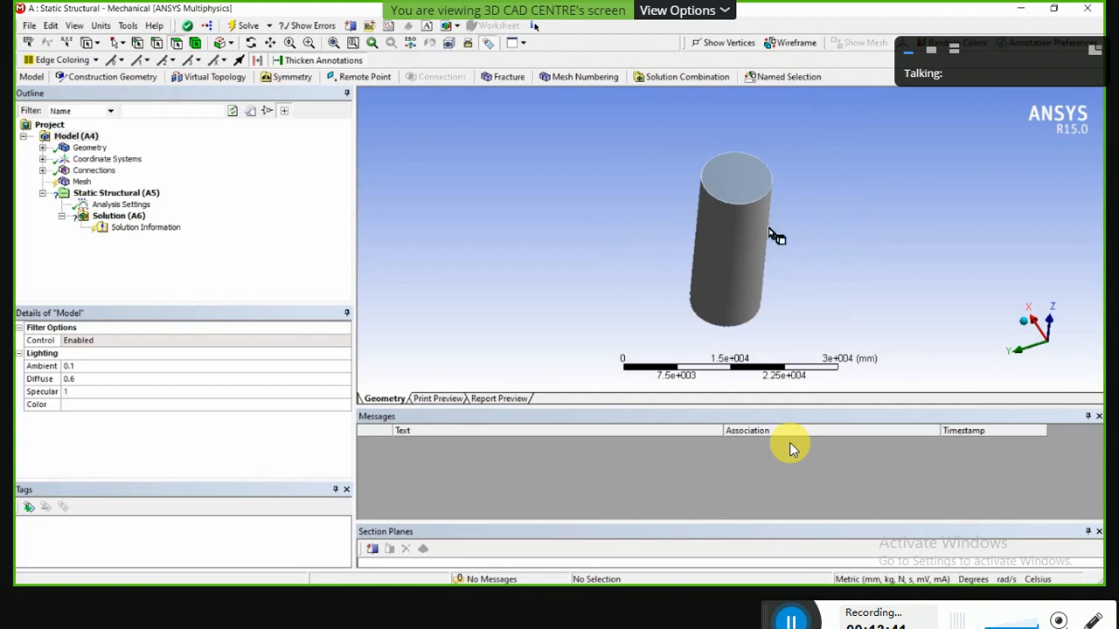
# Step: Examine the outer cylindrical face and the top face of the column, and clear the selection
pyautogui.moveTo(781, 233); pyautogui.dragTo(772, 226, button='middle')
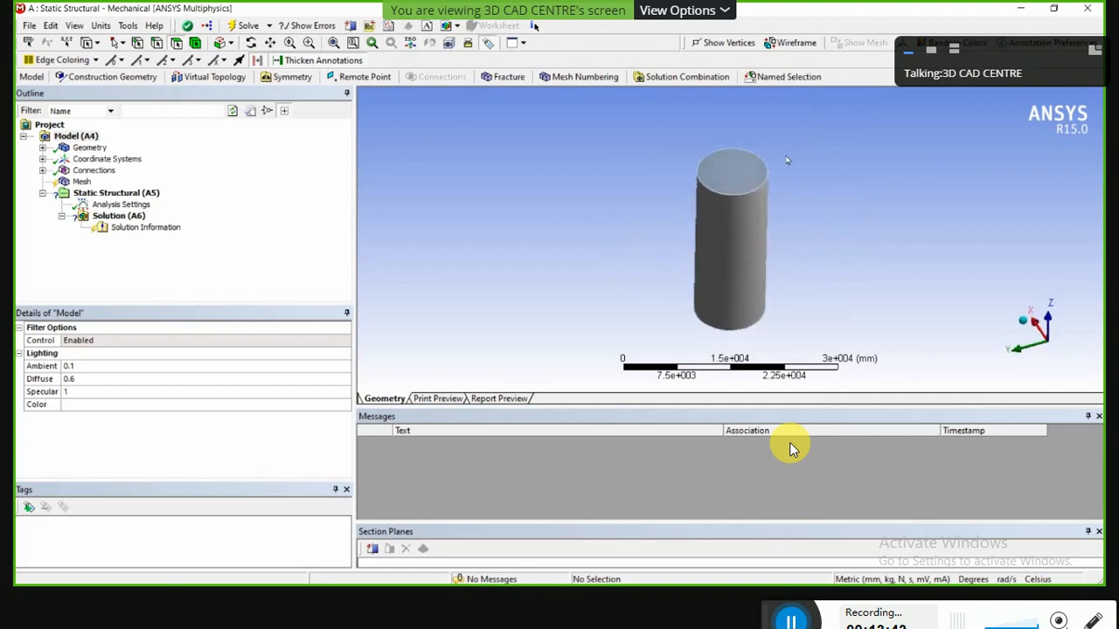
pyautogui.scroll(2, 785, 160)
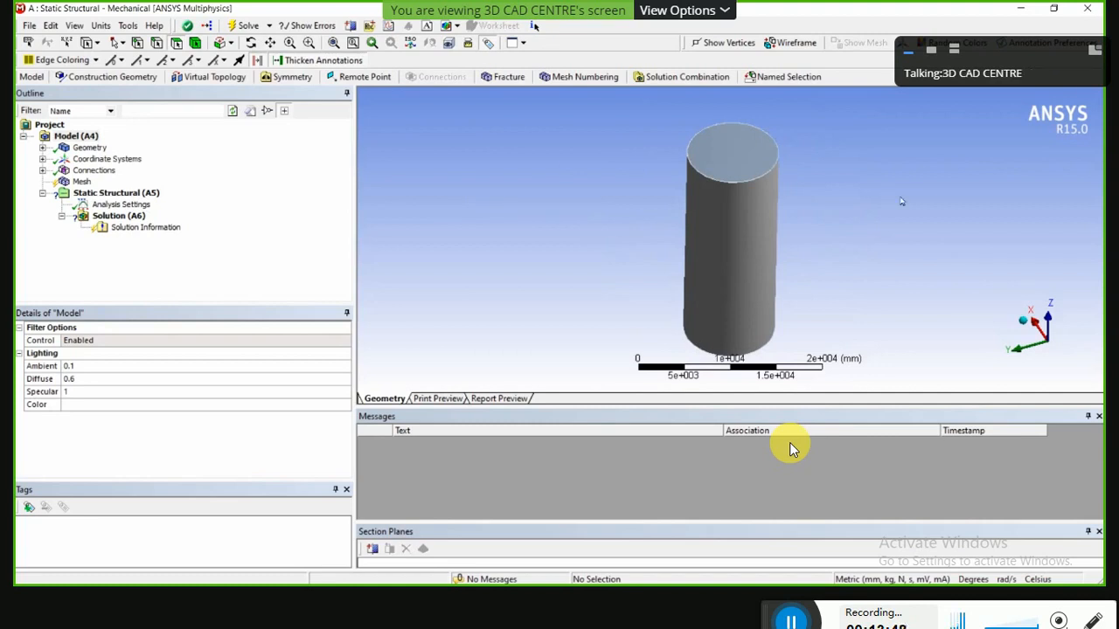
pyautogui.click(725, 246)
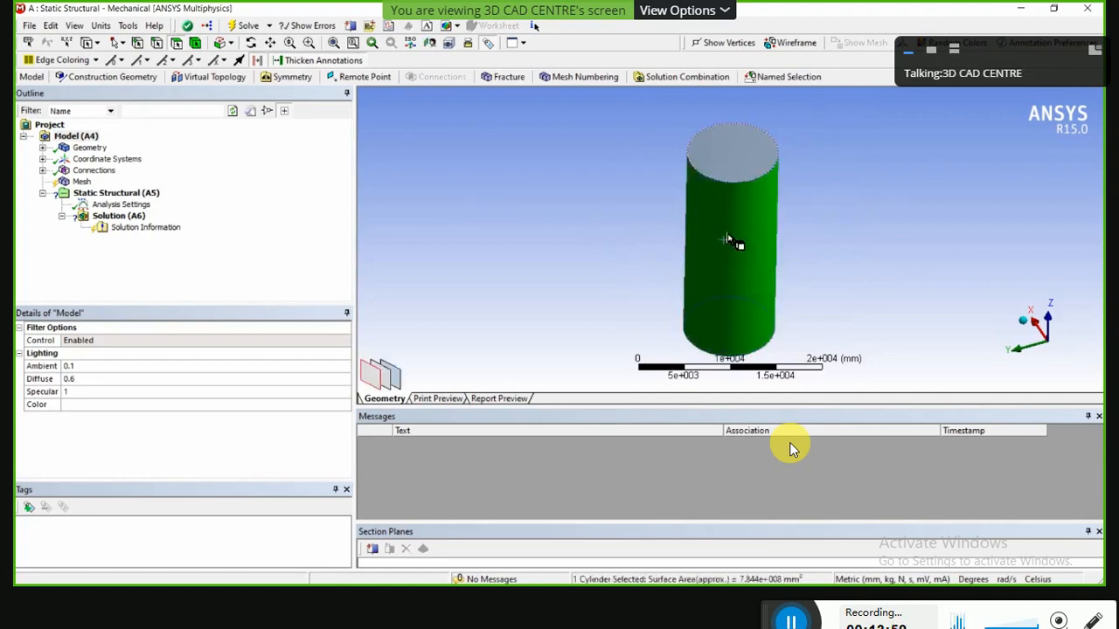
pyautogui.click(749, 174)
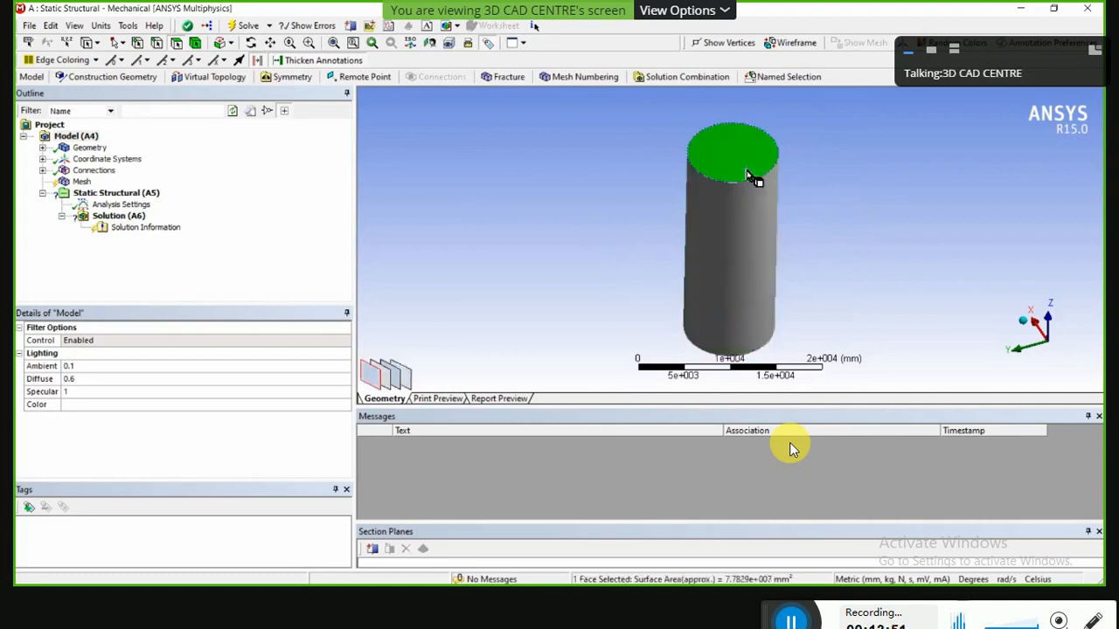
pyautogui.click(860, 209)
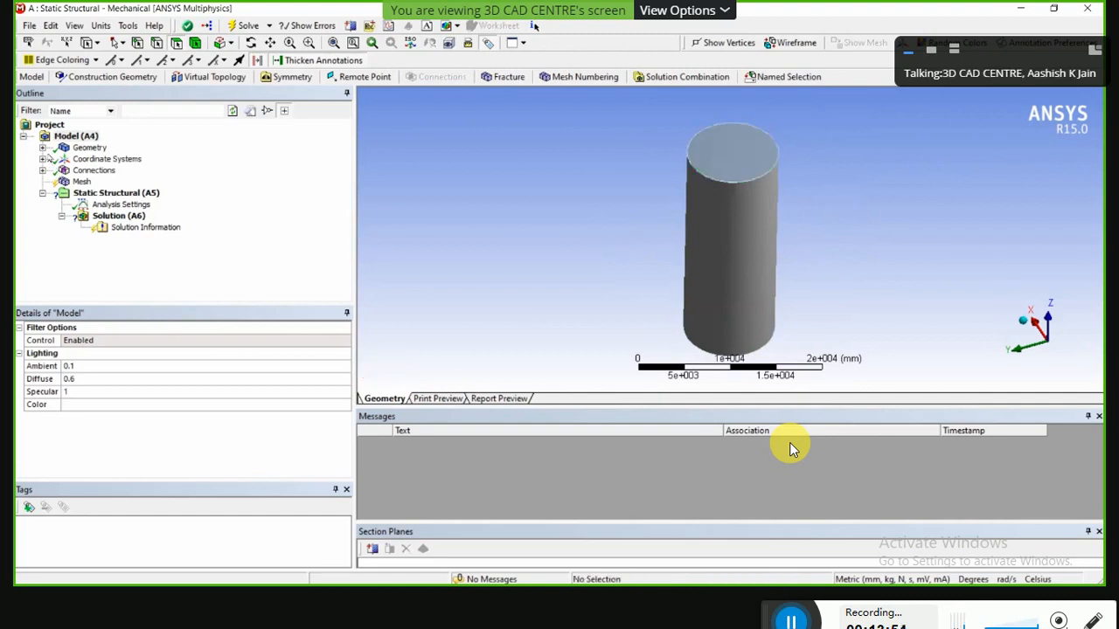
# Step: Expand the geometry and check the material assignments of the steel and cement bodies
pyautogui.click(42, 148)
pyautogui.click(104, 170)
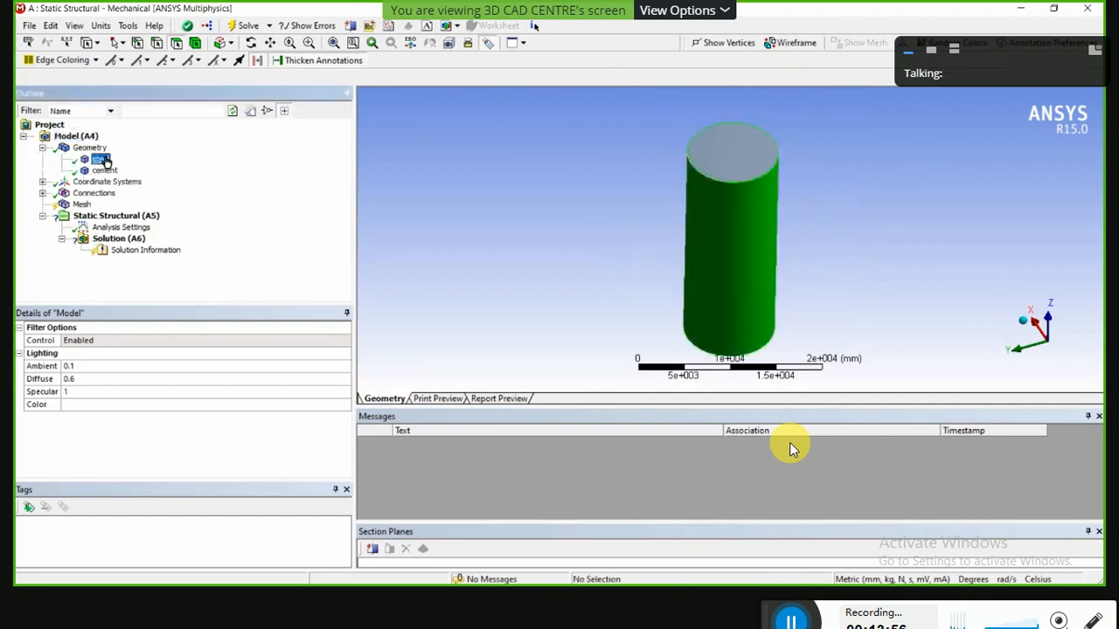
pyautogui.click(105, 171)
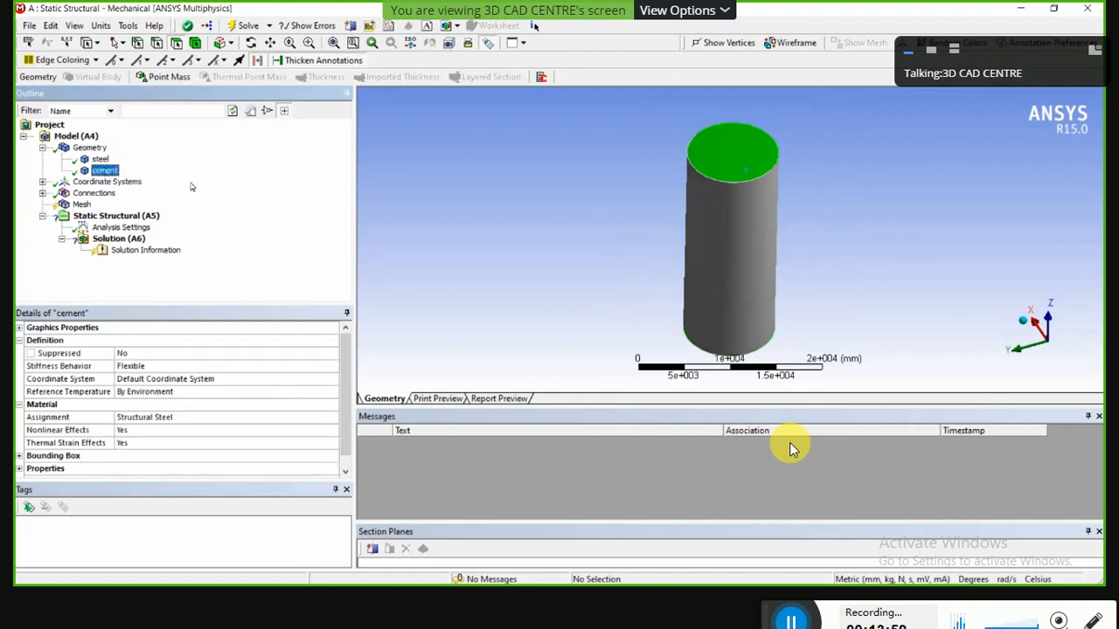
pyautogui.click(101, 159)
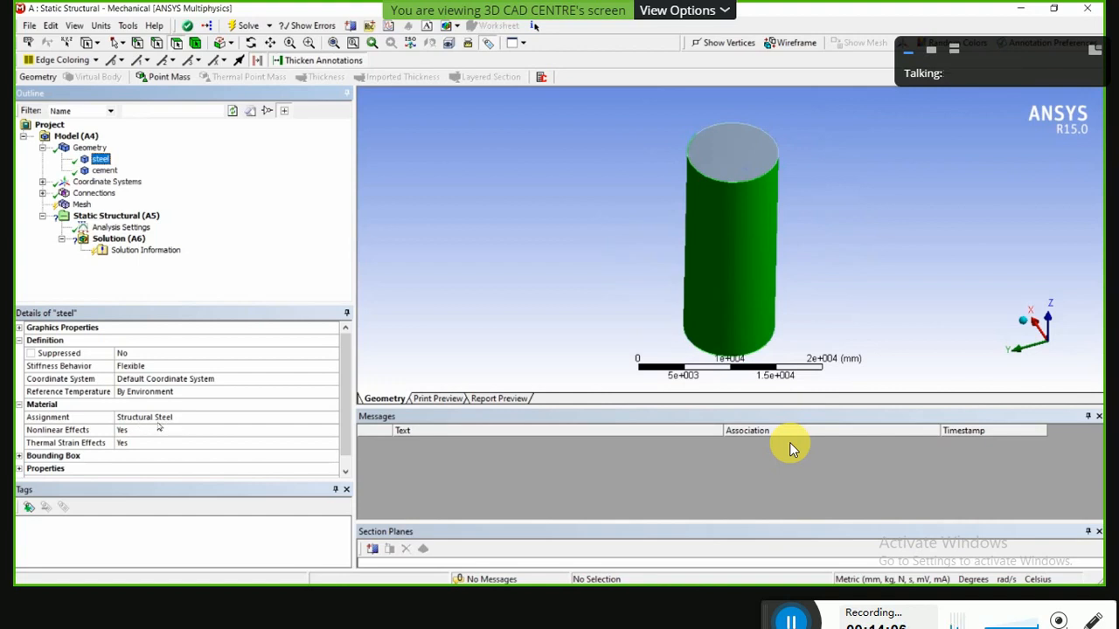
# Step: Assign the cement material to the cement body and check its assignment
pyautogui.click(105, 171)
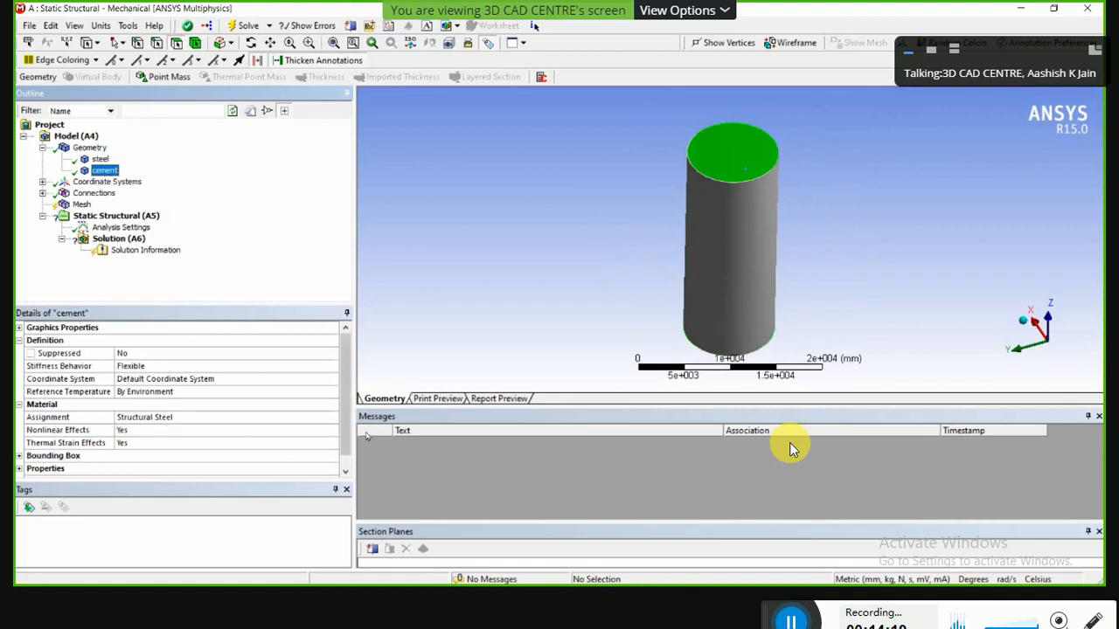
pyautogui.click(323, 417)
pyautogui.click(332, 417)
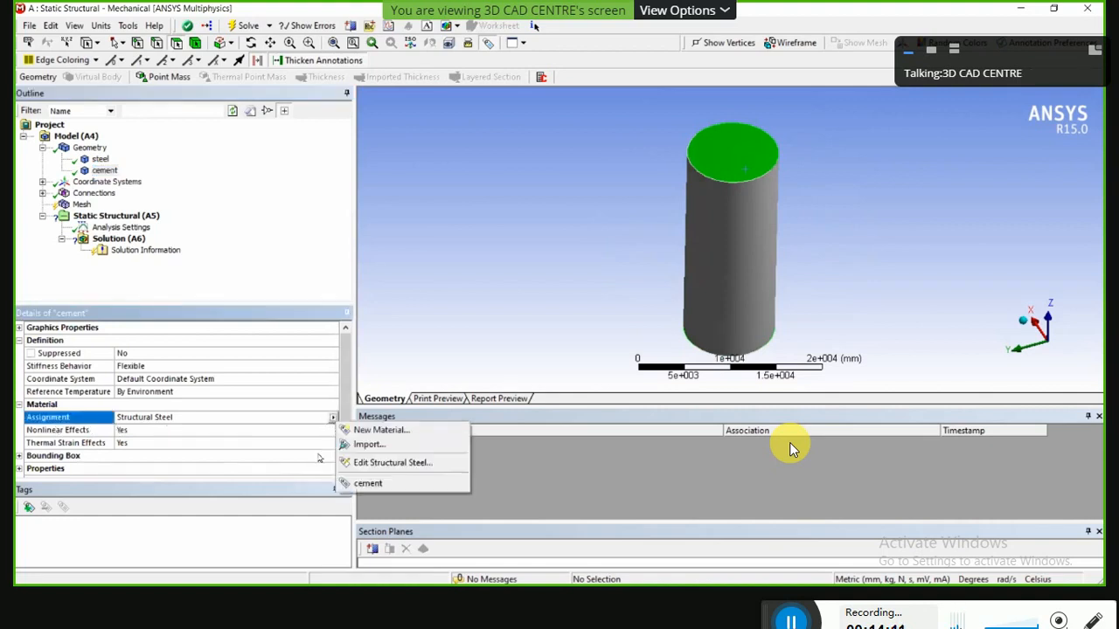
pyautogui.click(368, 483)
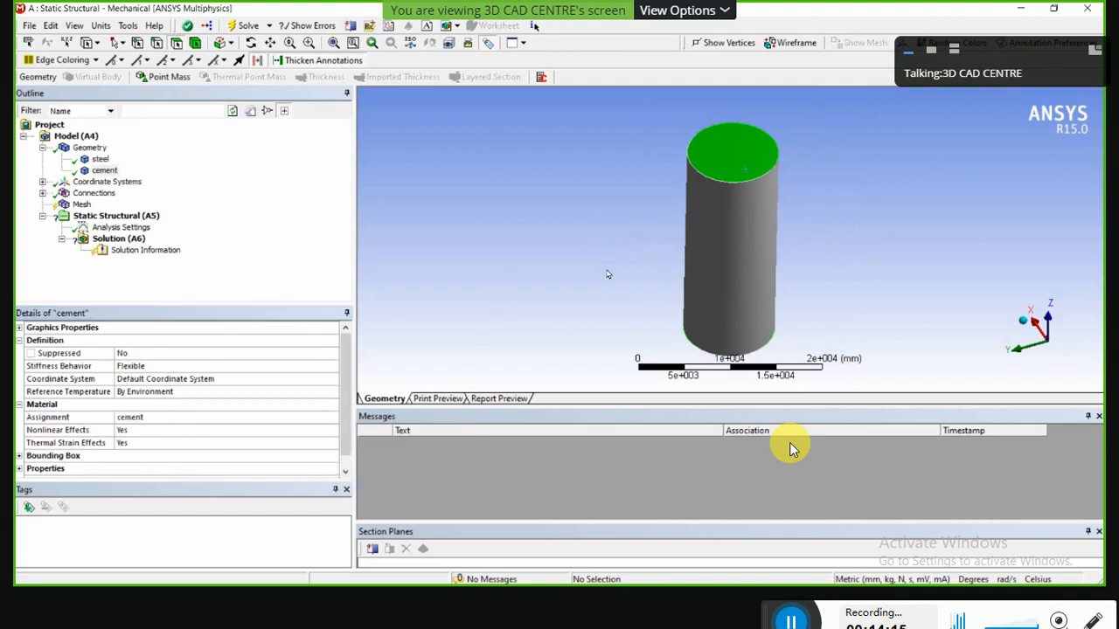
pyautogui.click(105, 170)
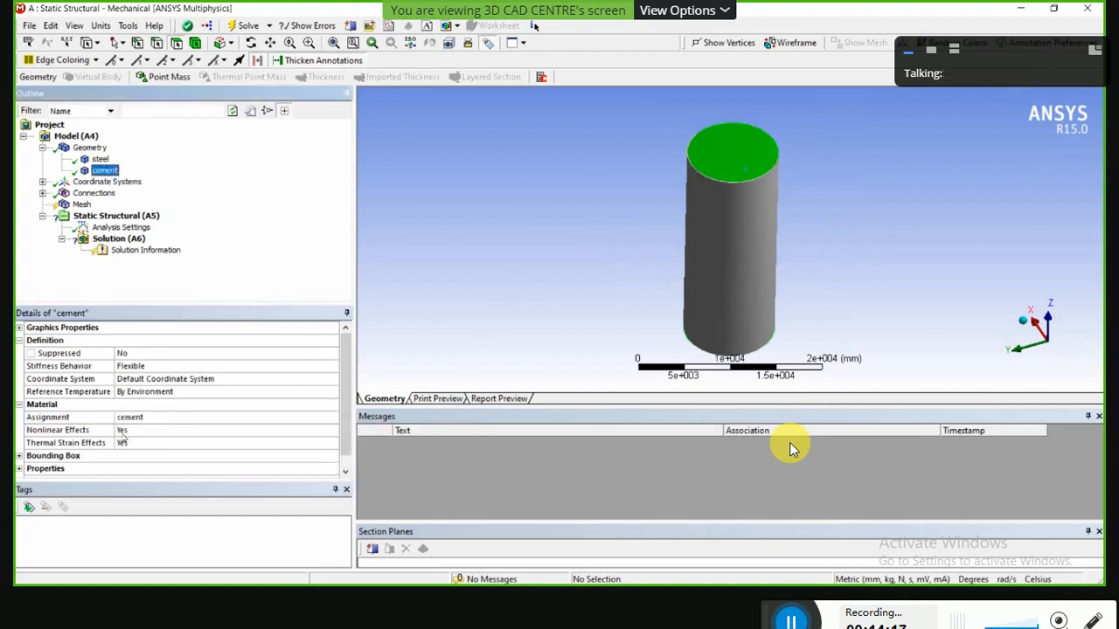
pyautogui.click(508, 274)
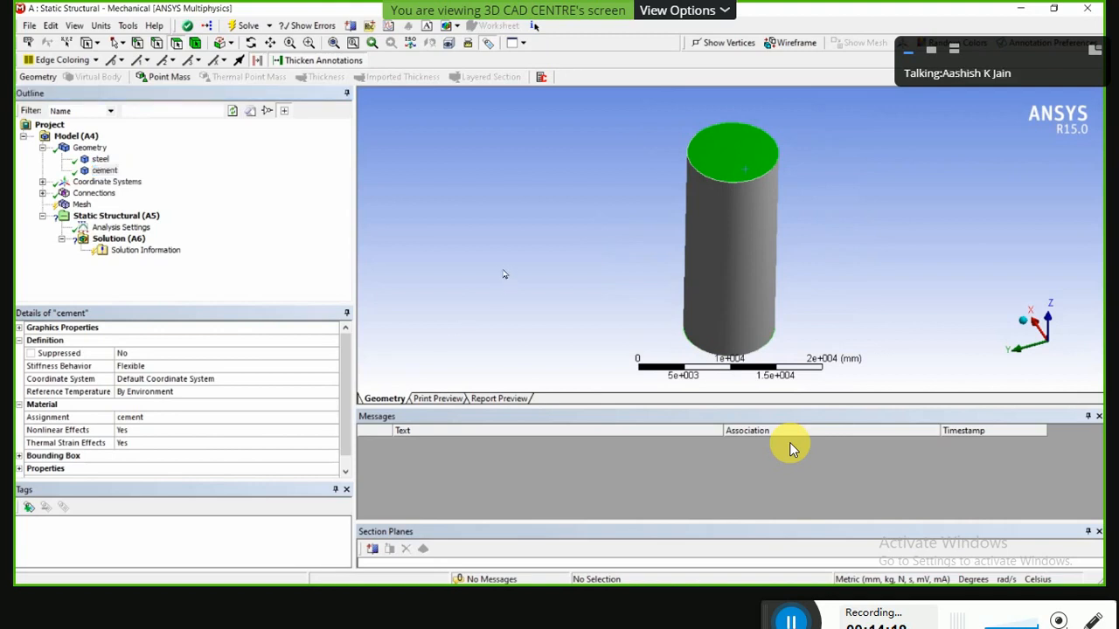
# Step: Generate the mesh for the steel and cement column with the default mesh settings
pyautogui.moveTo(616, 277)
pyautogui.mouseDown(button='middle')
pyautogui.moveTo(614, 226)
pyautogui.moveTo(605, 270)
pyautogui.mouseUp(button='middle')
pyautogui.scroll(2, 689, 240)
pyautogui.scroll(1, 750, 212)
pyautogui.scroll(-3, 766, 196)
pyautogui.moveTo(725, 234); pyautogui.dragTo(677, 223, button='middle')
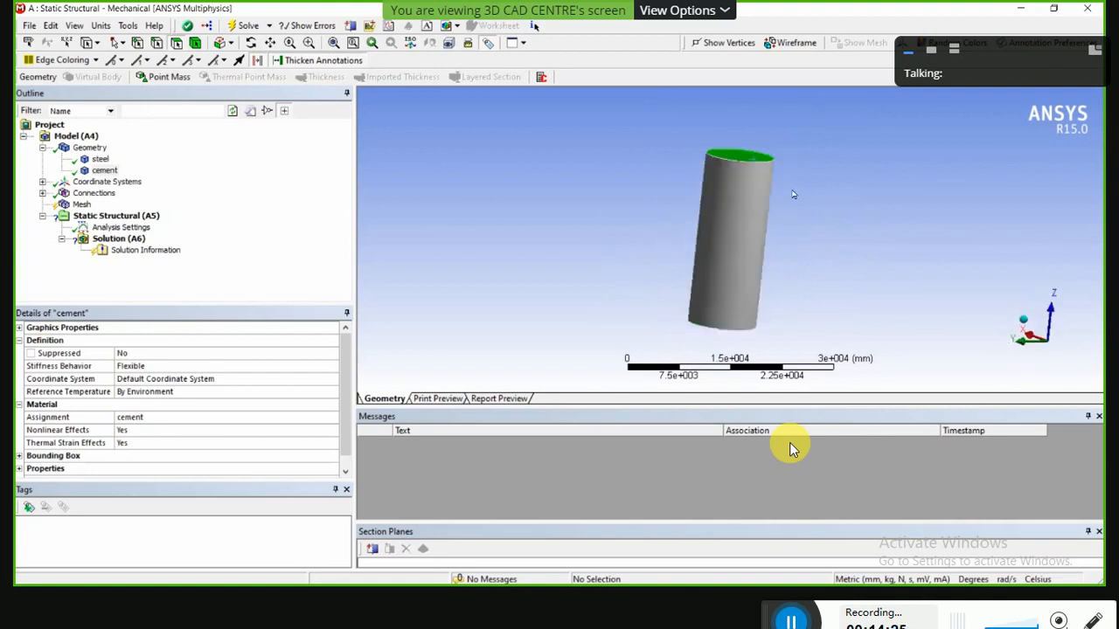
pyautogui.scroll(-3, 789, 195)
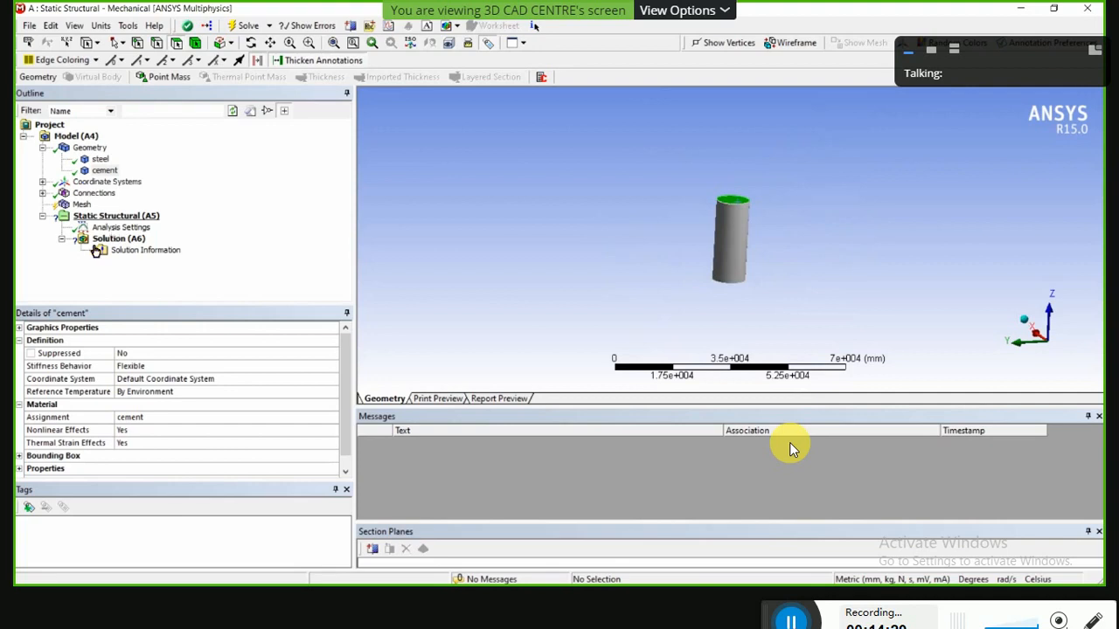
pyautogui.click(106, 217)
pyautogui.click(64, 205)
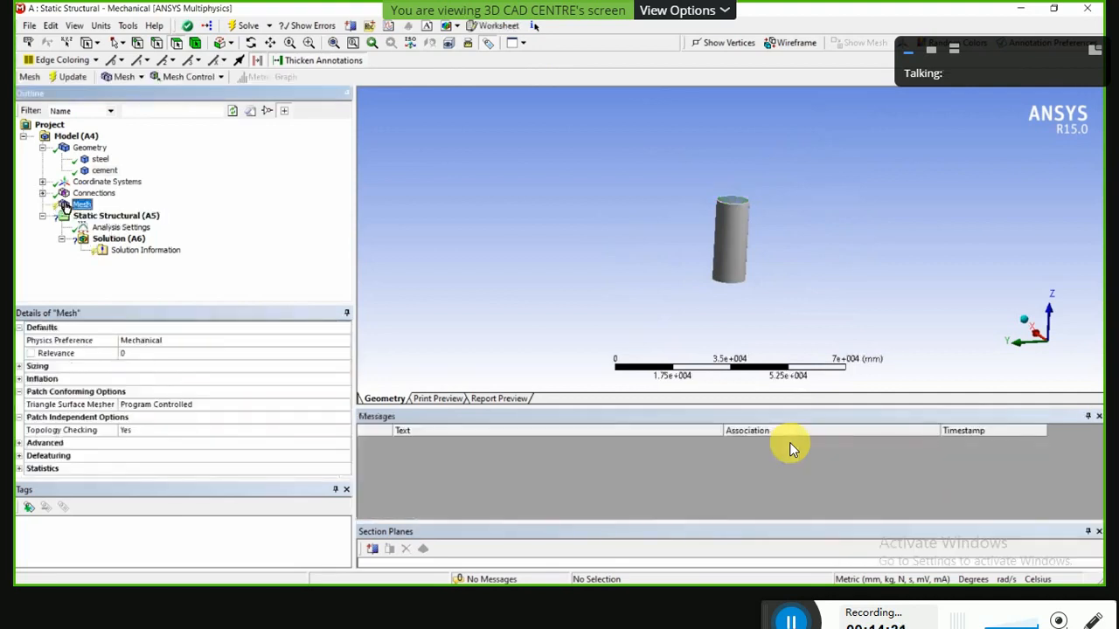
pyautogui.rightClick(65, 204)
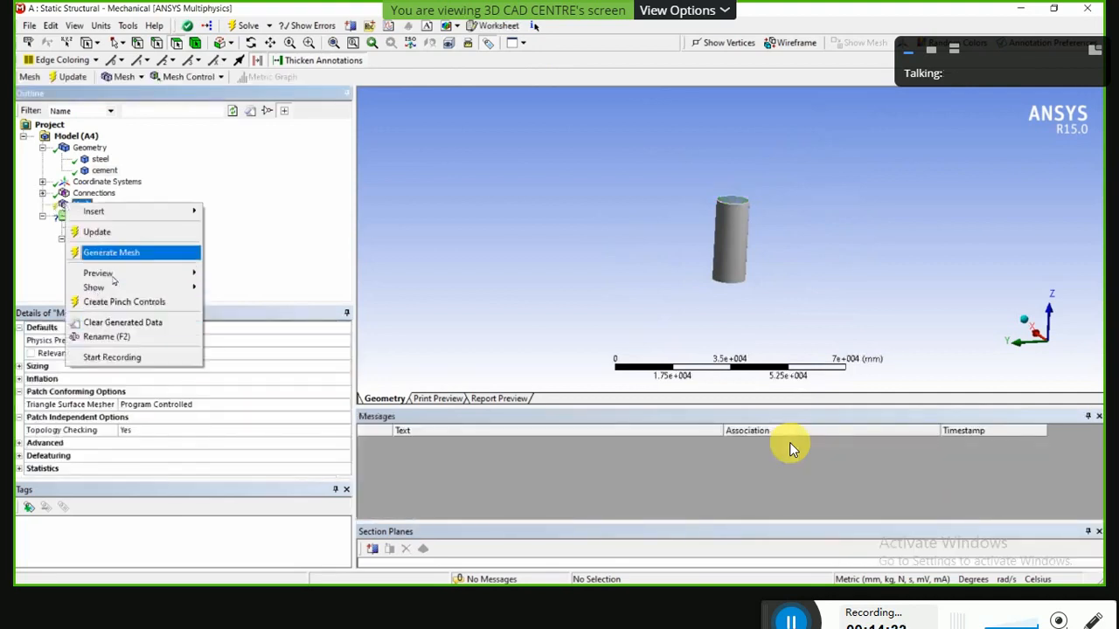
pyautogui.click(129, 253)
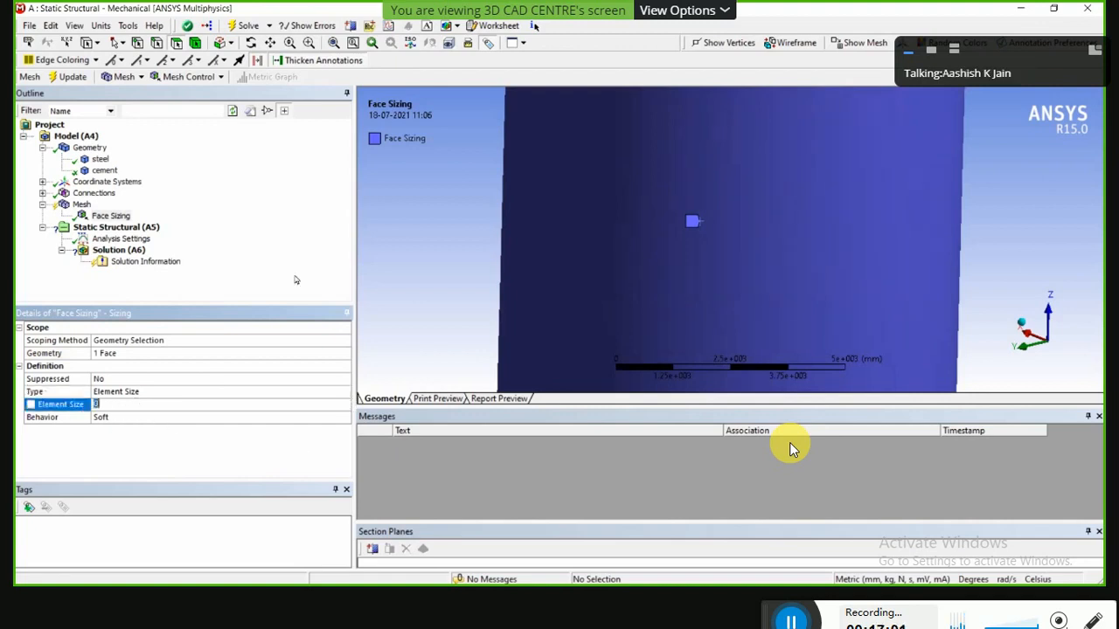
# Step: Delete the face sizing control from the mesh
pyautogui.click(112, 215)
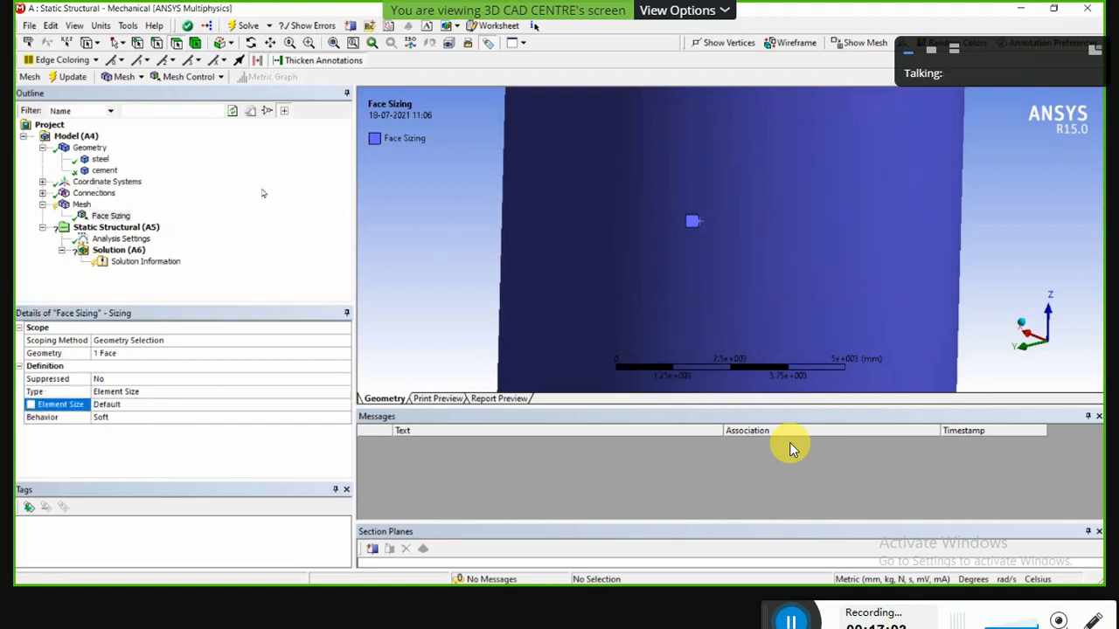
pyautogui.click(110, 215)
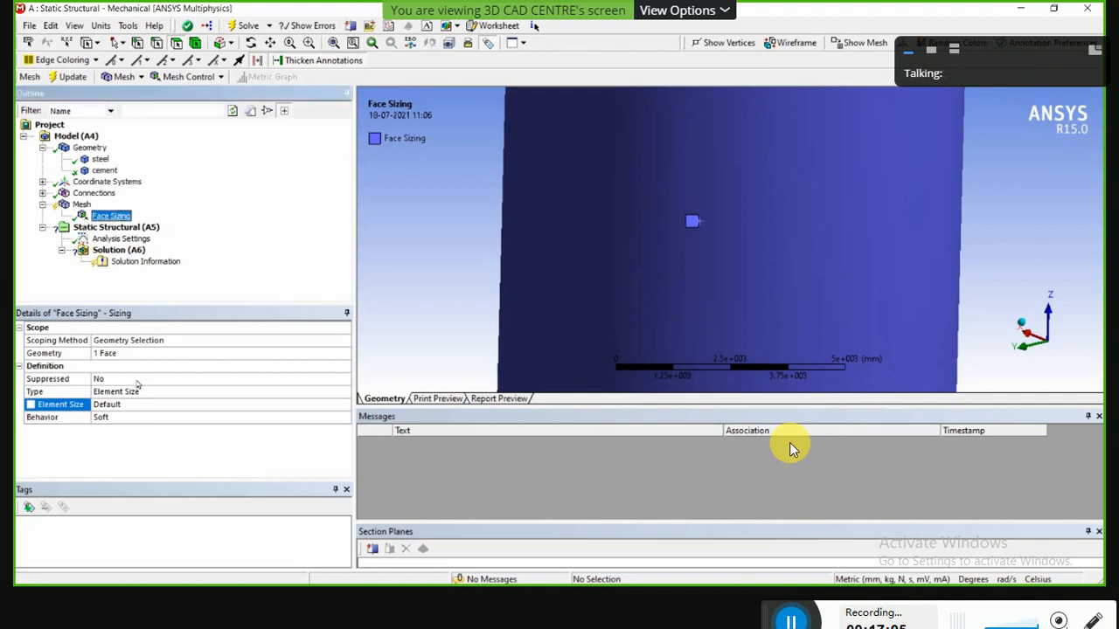
pyautogui.rightClick(106, 216)
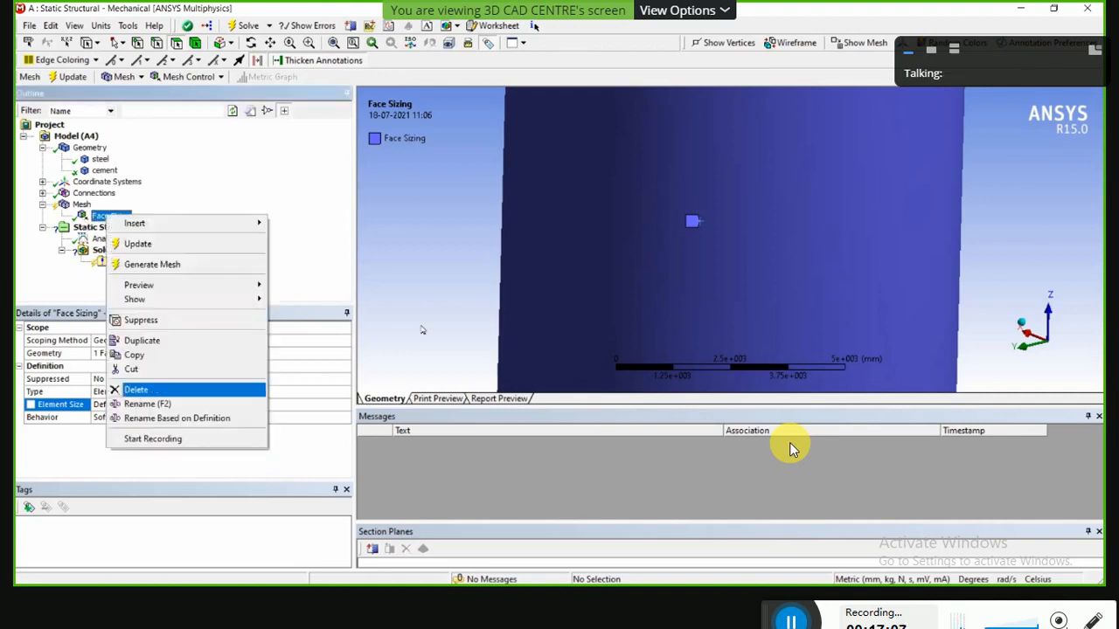
pyautogui.click(520, 308)
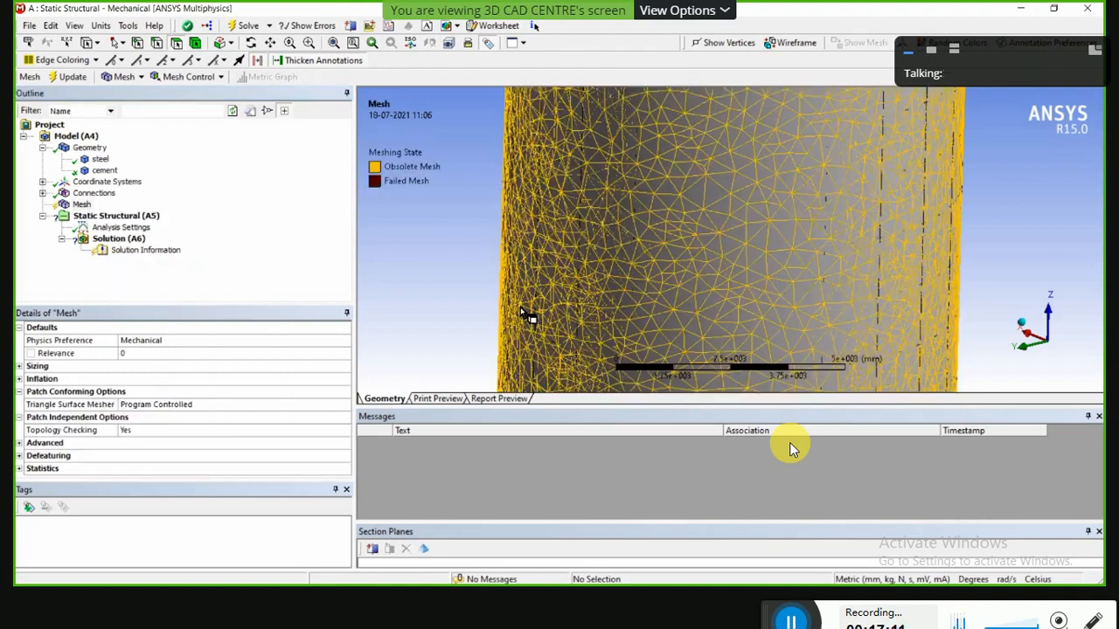
# Step: Examine the existing mesh elements on the column's outer cylindrical surface and its top face
pyautogui.scroll(3, 512, 309)
pyautogui.scroll(-5, 430, 302)
pyautogui.moveTo(430, 301); pyautogui.dragTo(723, 139, button='middle')
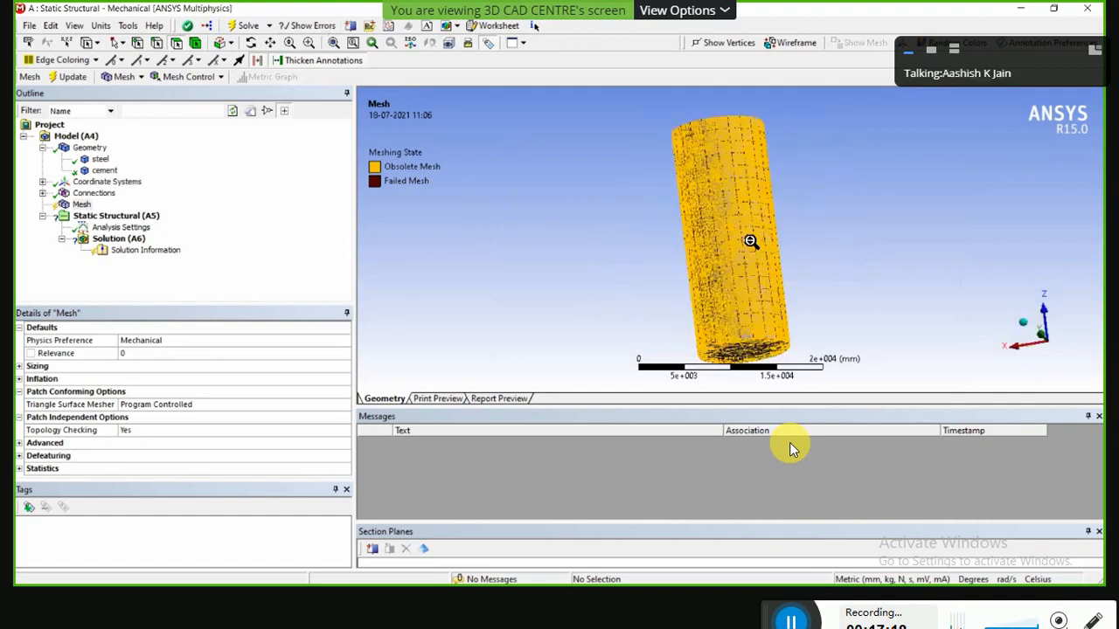
pyautogui.scroll(8, 592, 239)
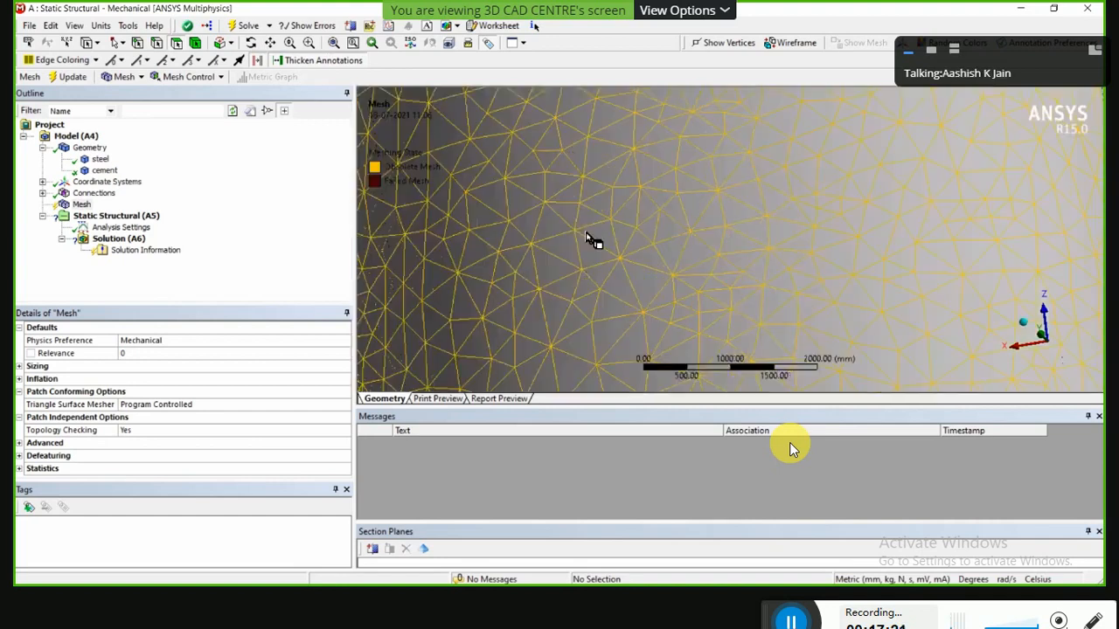
pyautogui.scroll(-8, 587, 238)
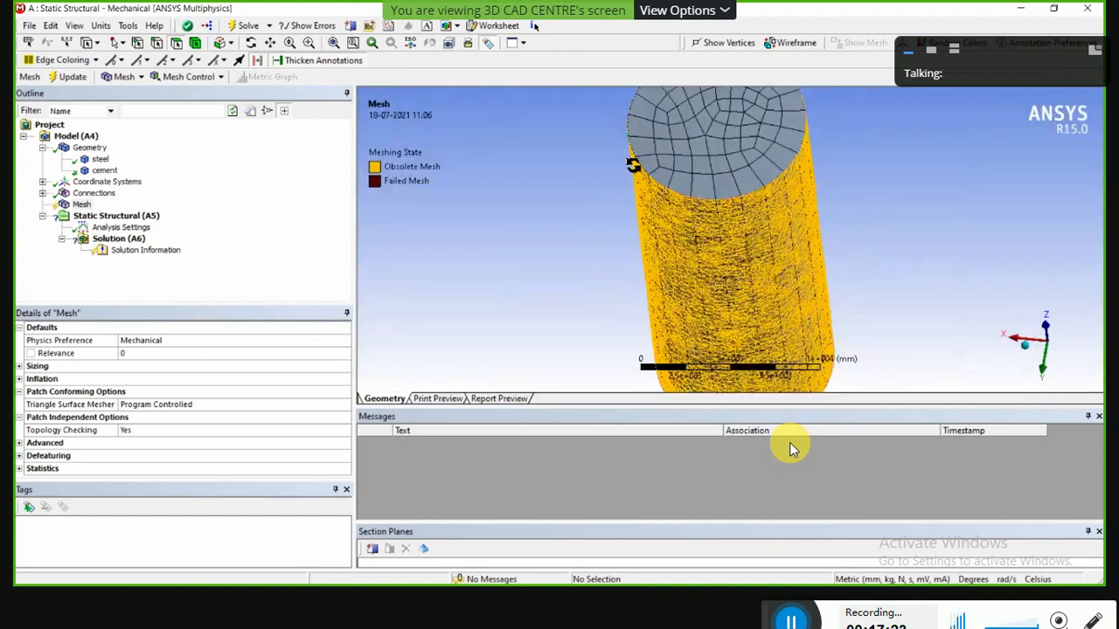
pyautogui.scroll(8, 669, 236)
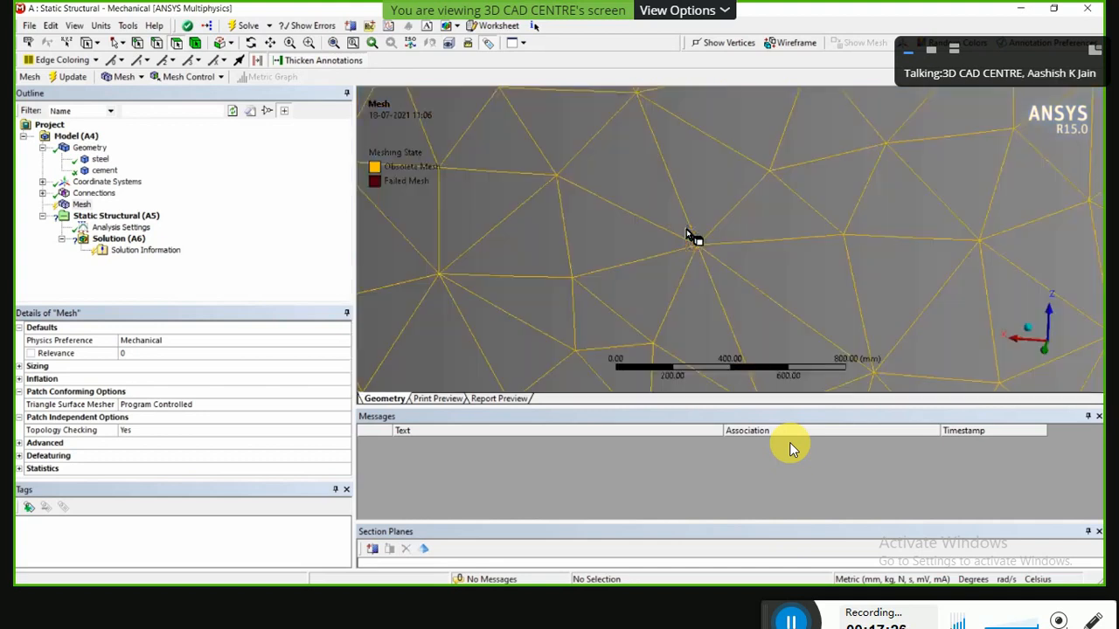
pyautogui.scroll(-8, 686, 234)
pyautogui.moveTo(679, 229)
pyautogui.mouseDown(button='middle')
pyautogui.moveTo(631, 262)
pyautogui.moveTo(688, 248)
pyautogui.mouseUp(button='middle')
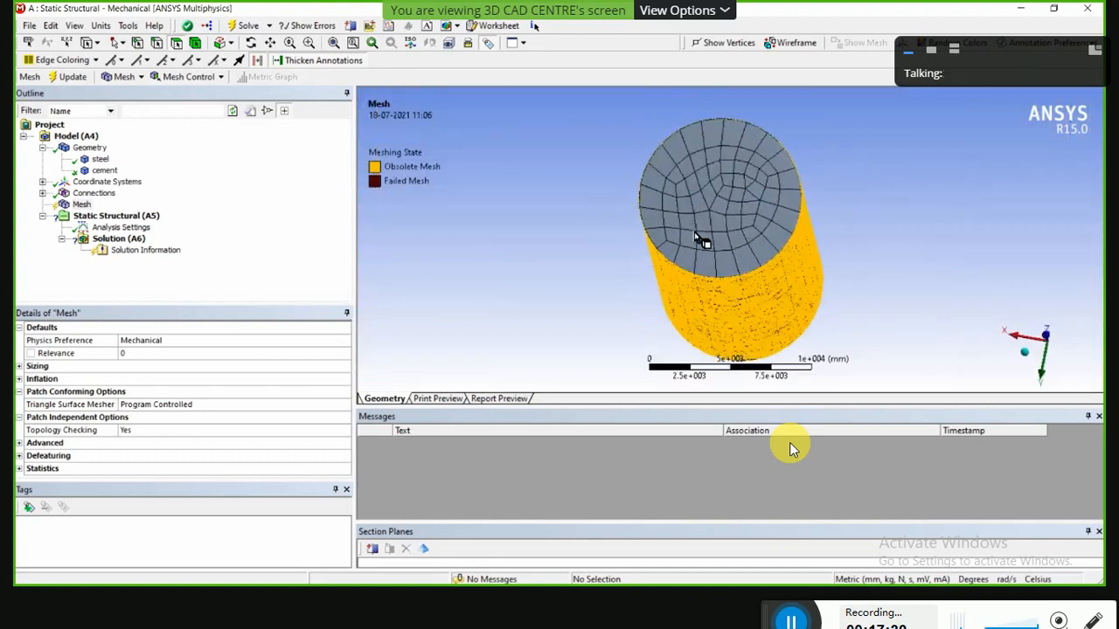
# Step: Select the cement body and examine its highlighted geometry within the column from several angles
pyautogui.click(88, 170)
pyautogui.rightClick(88, 171)
pyautogui.click(443, 245)
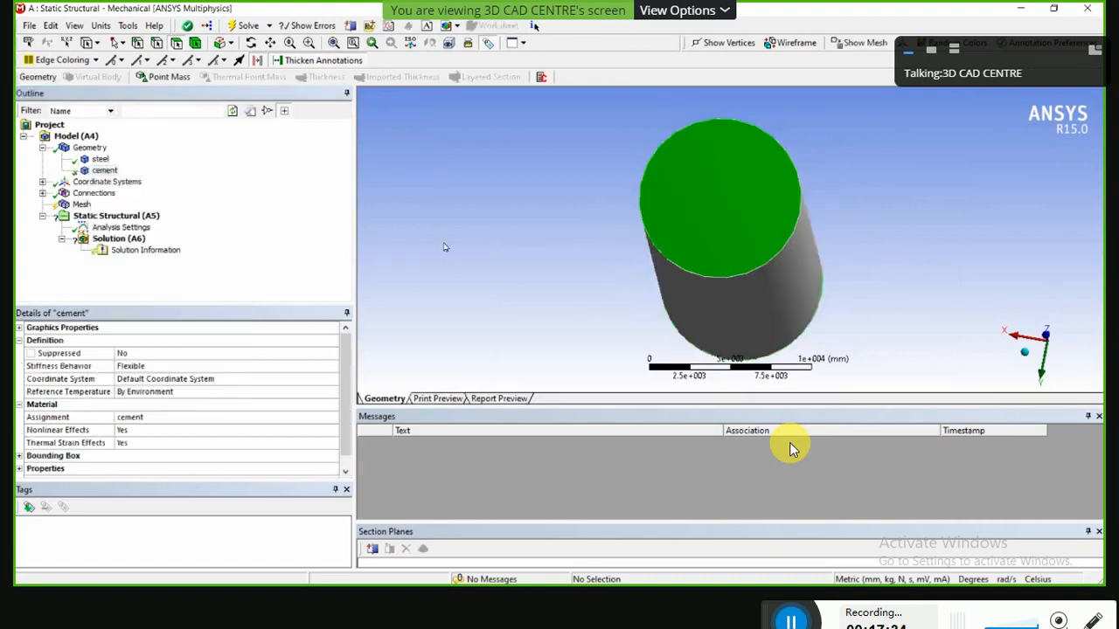
pyautogui.moveTo(443, 247); pyautogui.dragTo(444, 216, button='middle')
pyautogui.scroll(-5, 450, 227)
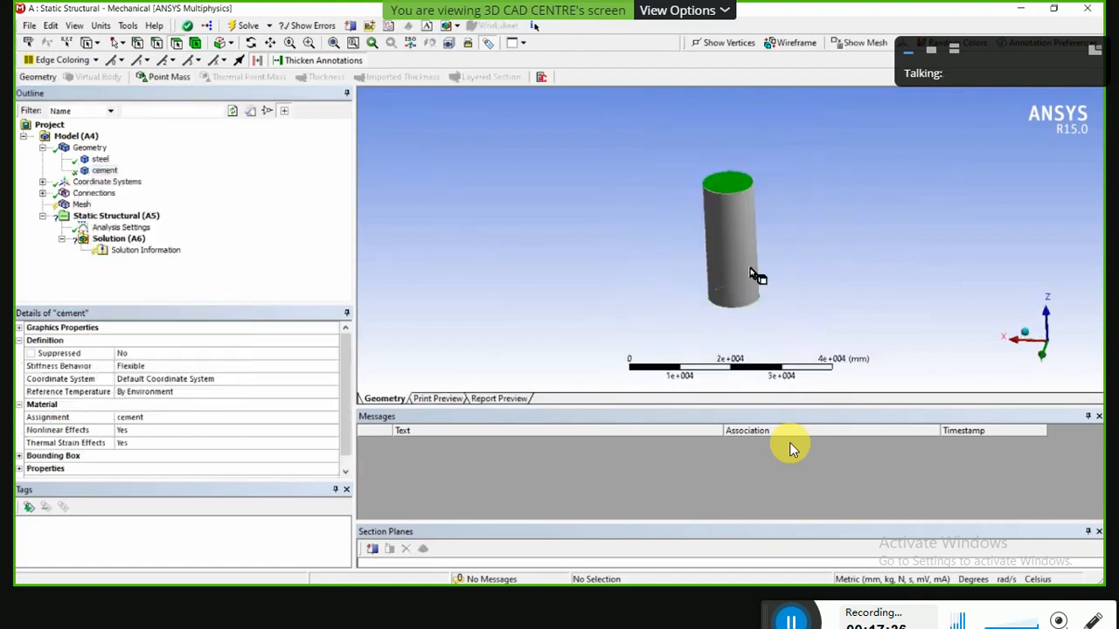
pyautogui.moveTo(731, 254); pyautogui.dragTo(724, 236, button='middle')
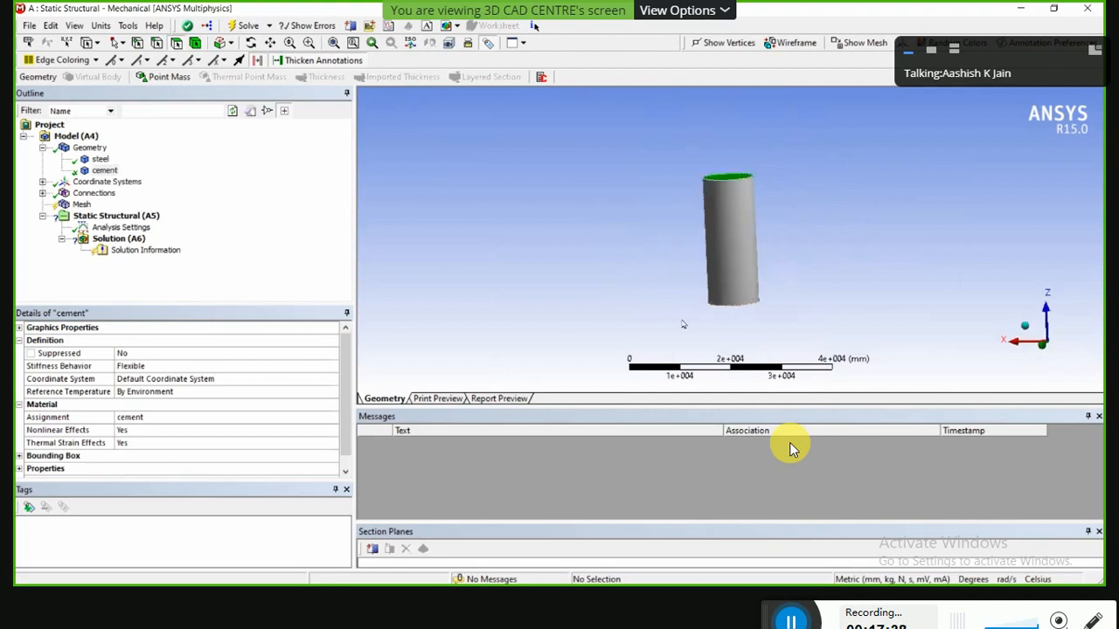
pyautogui.moveTo(785, 217); pyautogui.dragTo(711, 251, button='middle')
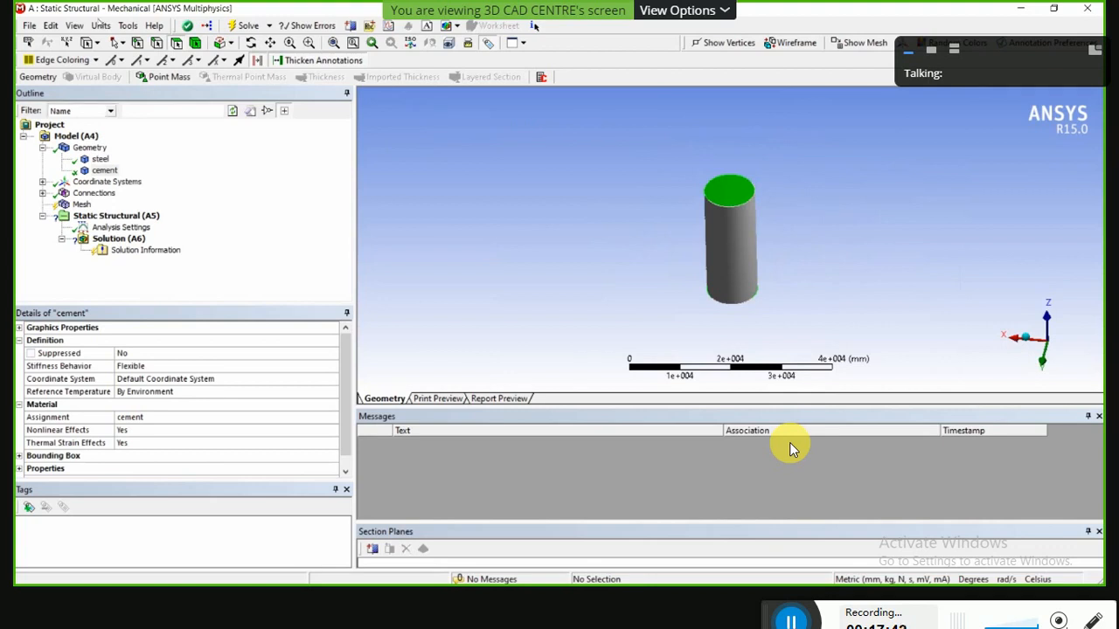
pyautogui.moveTo(713, 218); pyautogui.dragTo(728, 194, button='middle')
pyautogui.scroll(1, 728, 194)
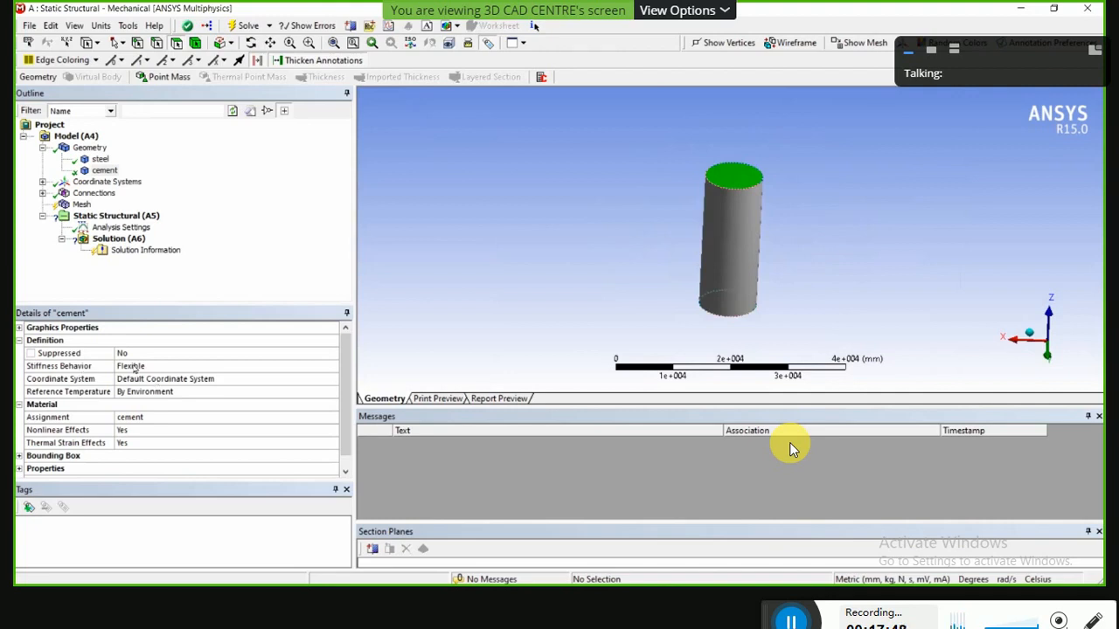
# Step: Review the stiffness behavior options available for the cement body
pyautogui.click(104, 182)
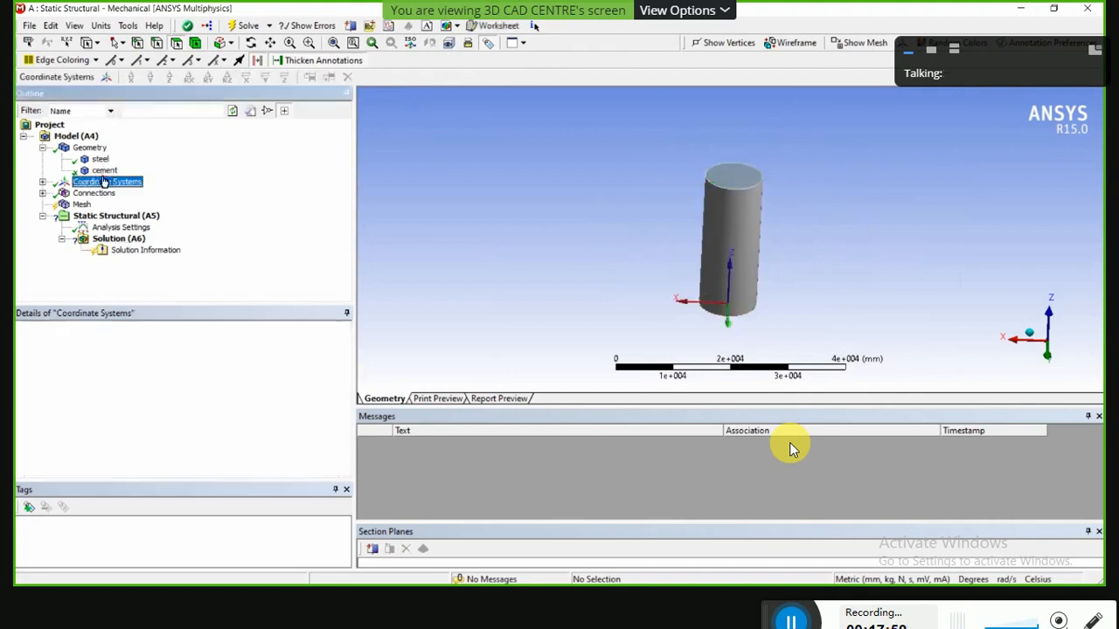
pyautogui.click(104, 170)
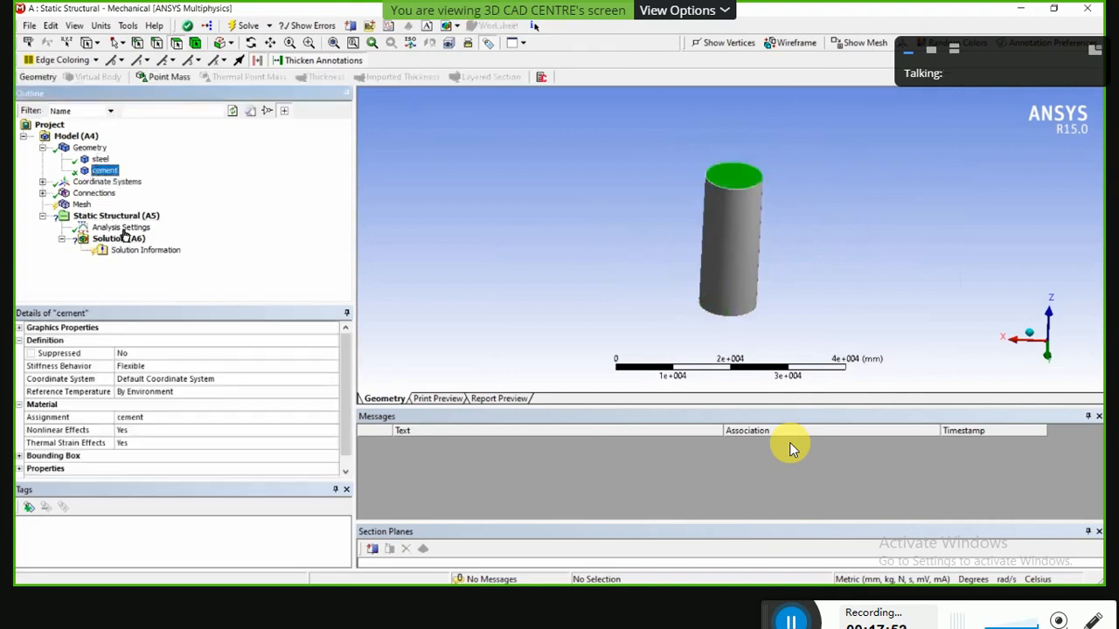
pyautogui.click(314, 367)
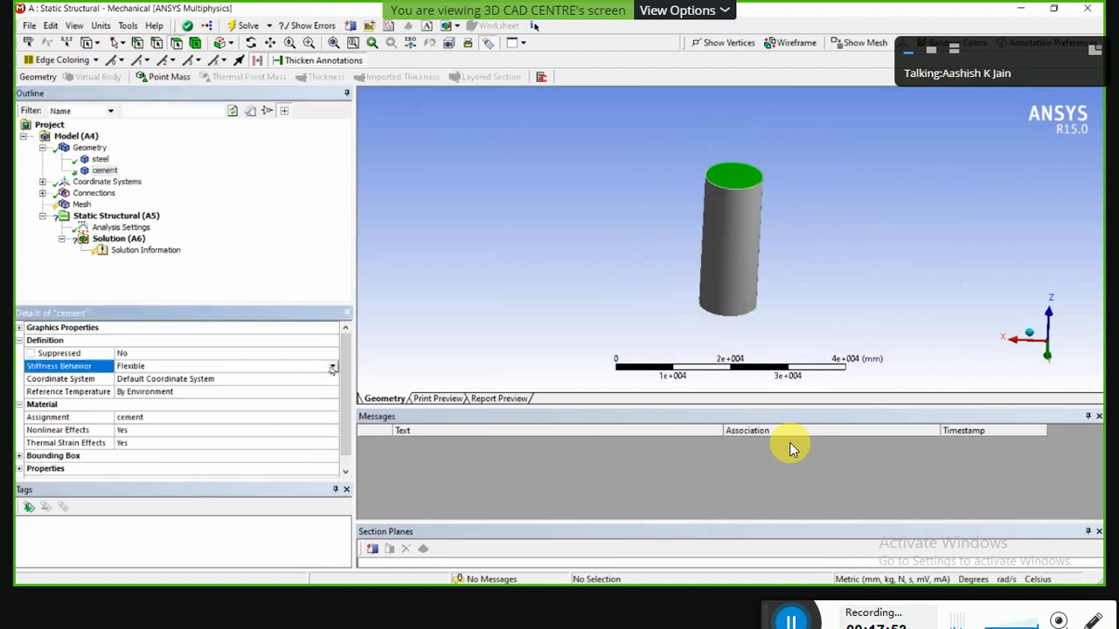
pyautogui.click(332, 367)
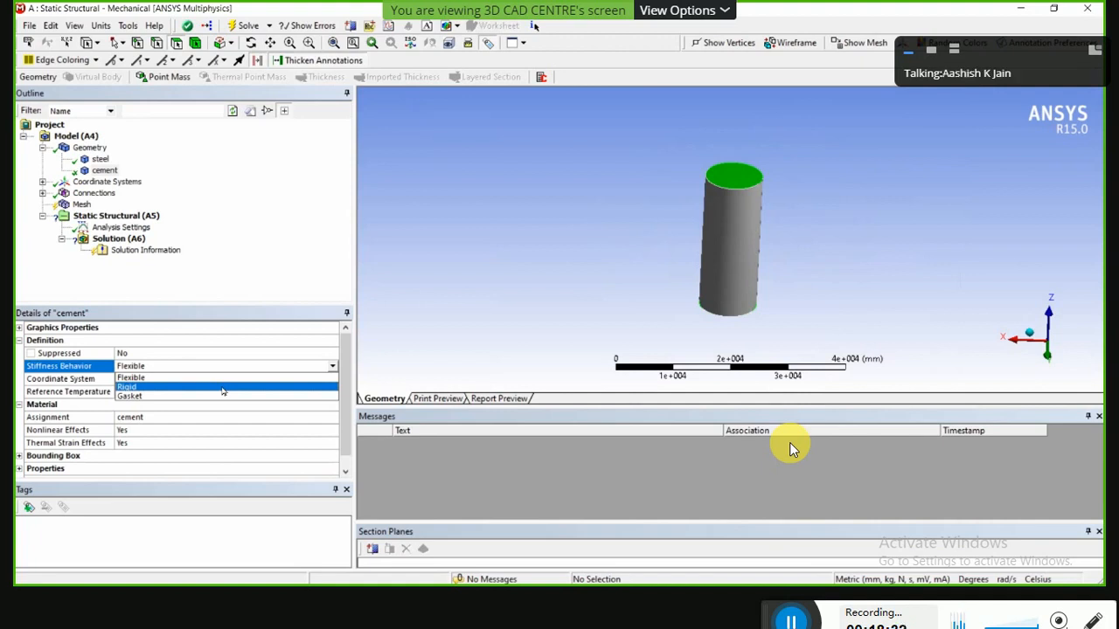
pyautogui.click(436, 276)
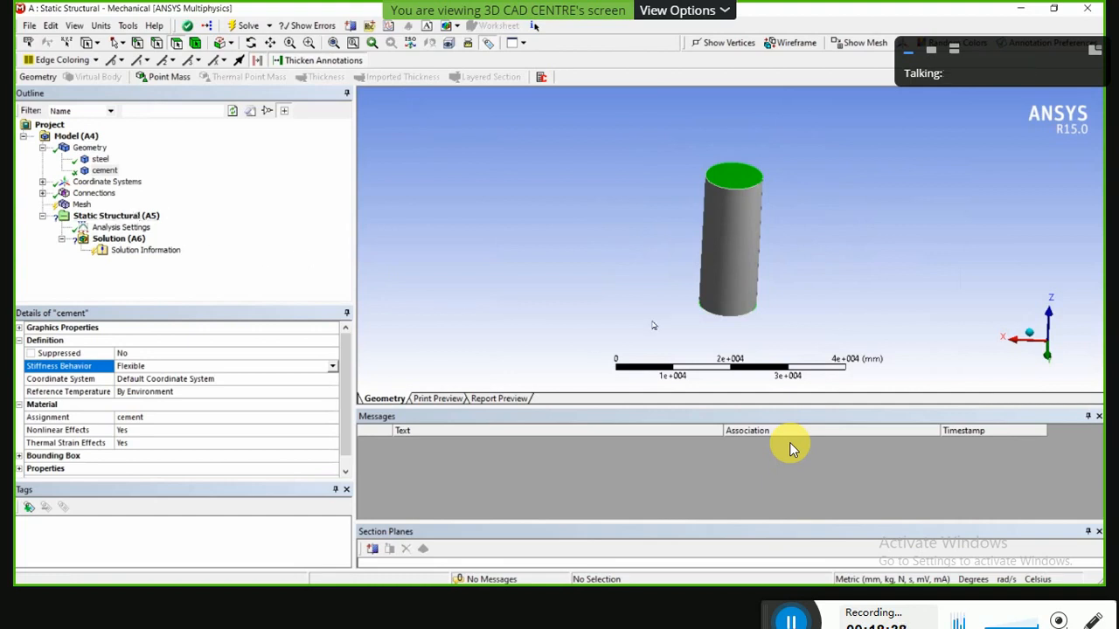
# Step: Inspect the column's top face and outer side up close and as a whole with the cement body highlighted
pyautogui.moveTo(696, 201); pyautogui.dragTo(622, 250, button='middle')
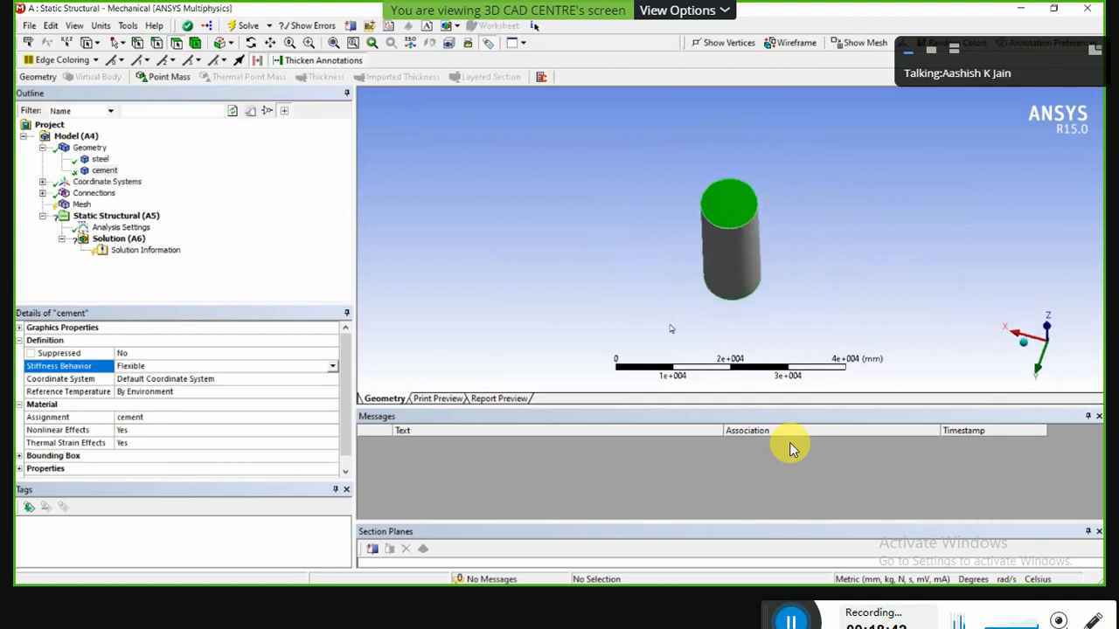
pyautogui.scroll(2, 714, 329)
pyautogui.moveTo(773, 241); pyautogui.dragTo(750, 271, button='middle')
pyautogui.scroll(-2, 647, 235)
pyautogui.scroll(2, 749, 220)
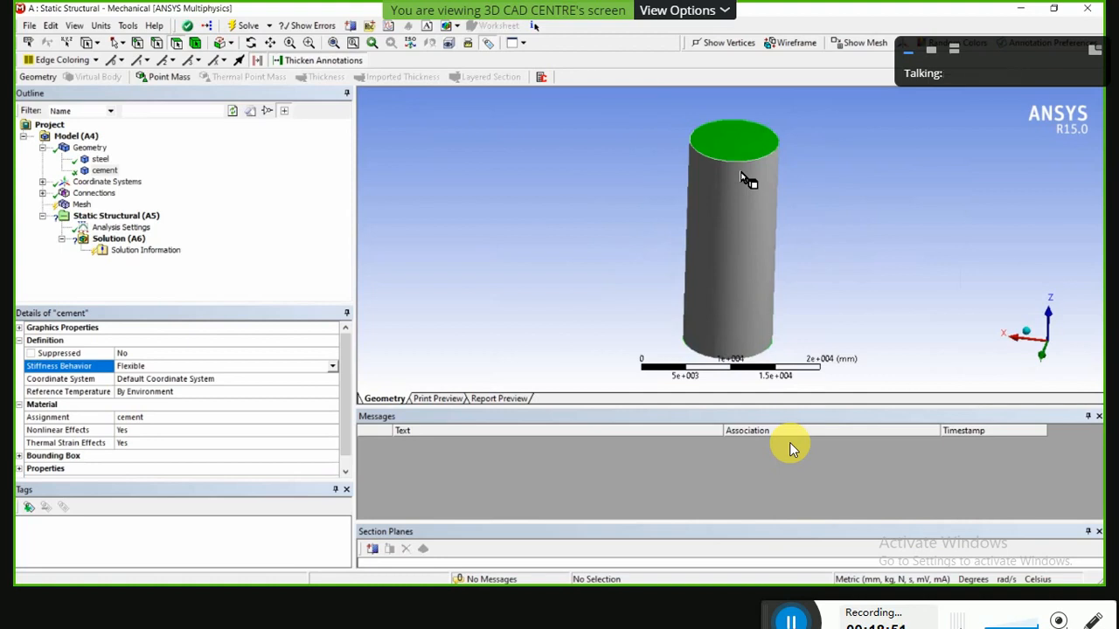
pyautogui.scroll(2, 742, 208)
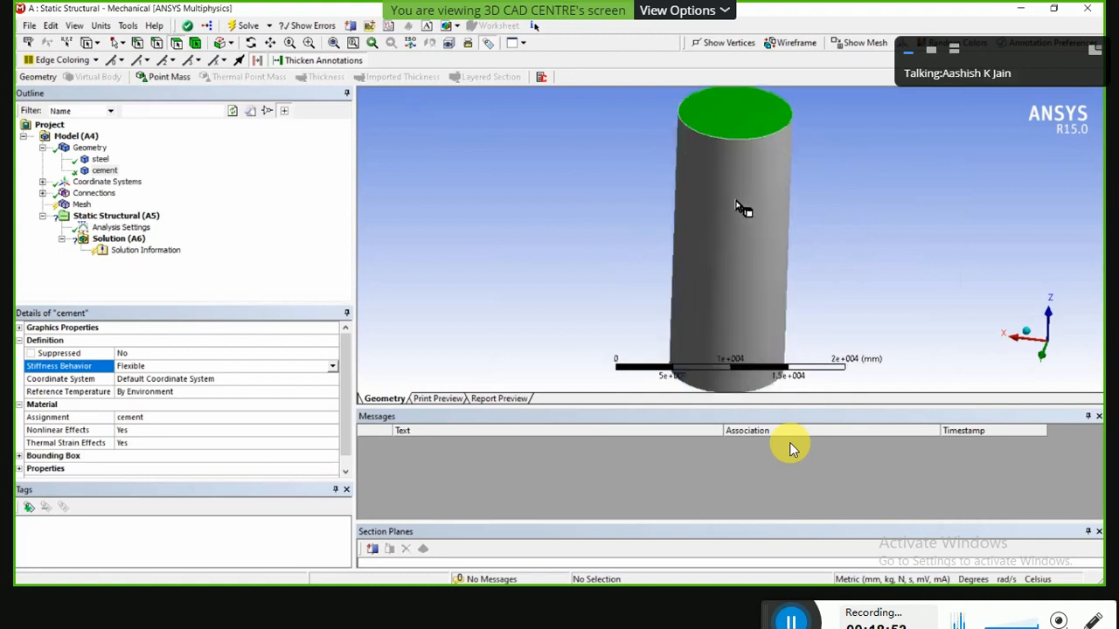
pyautogui.scroll(-2, 742, 208)
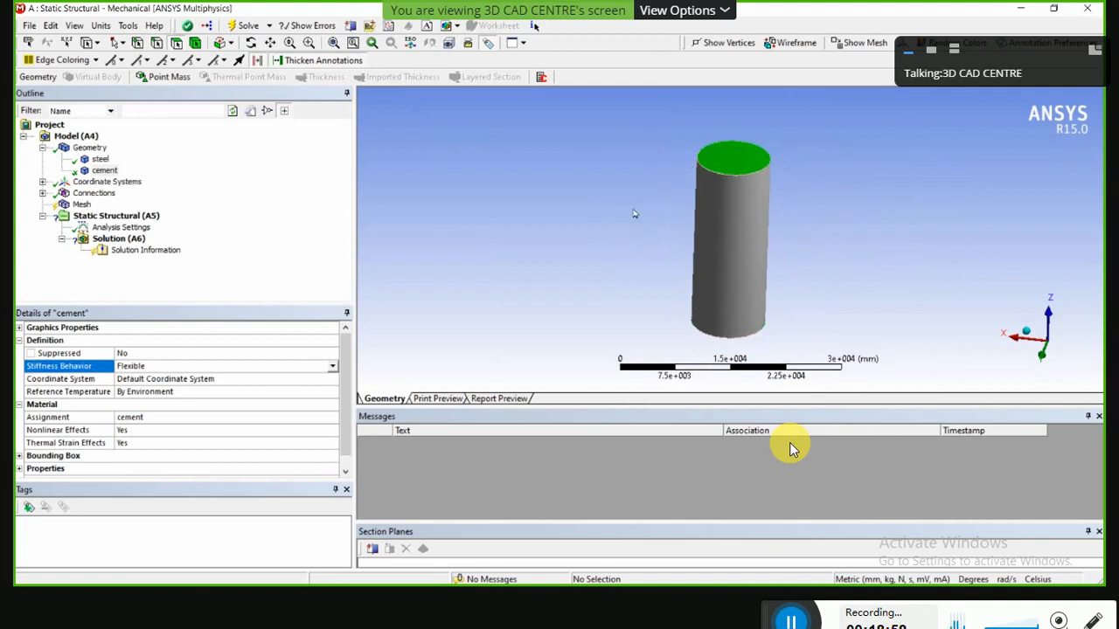
pyautogui.scroll(2, 745, 246)
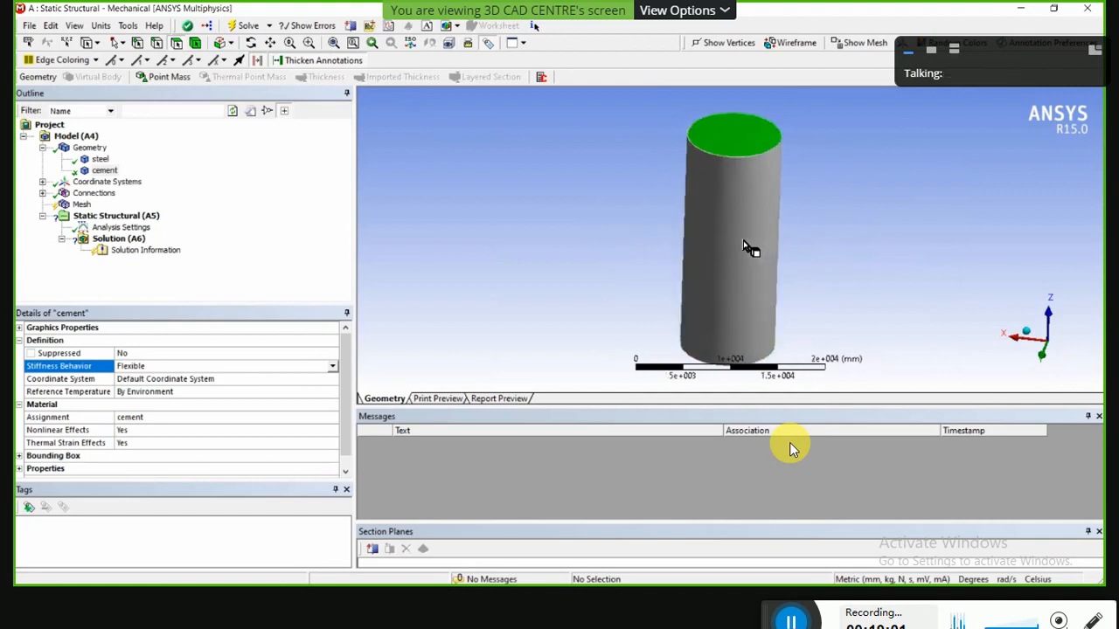
pyautogui.scroll(-2, 745, 246)
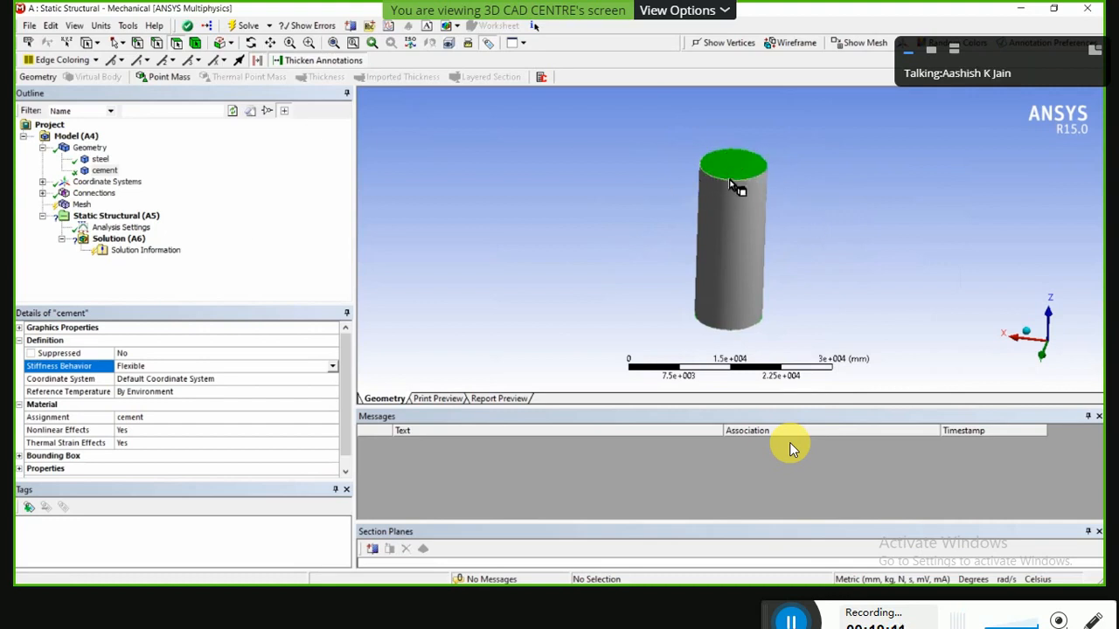
pyautogui.scroll(3, 773, 166)
pyautogui.scroll(-3, 791, 170)
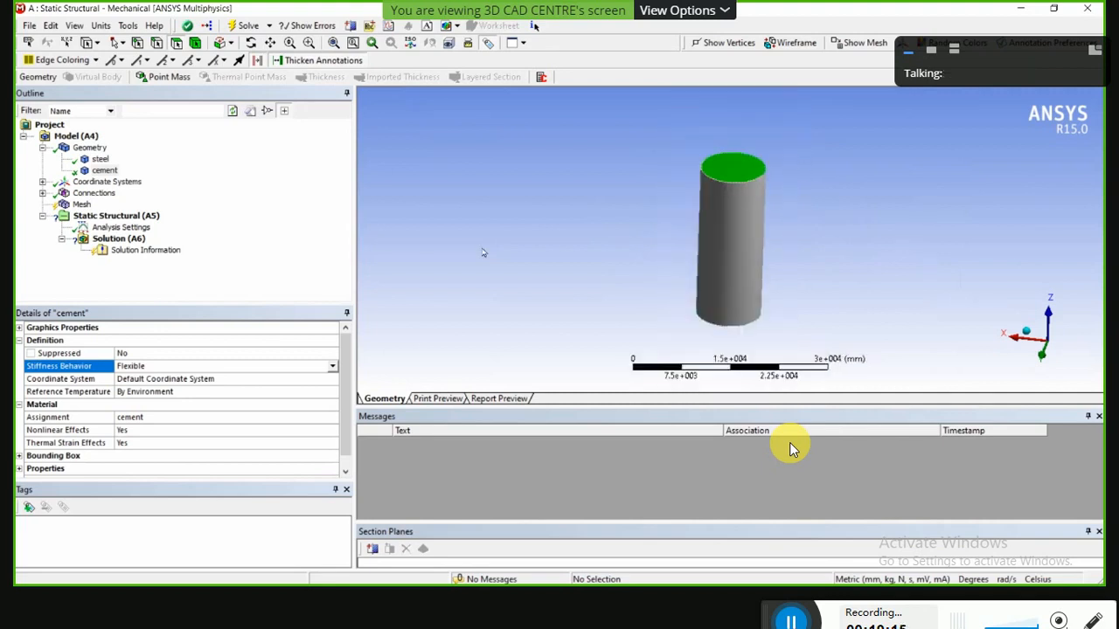
# Step: Regenerate the mesh of the steel and cement column and inspect the new elements on its surface
pyautogui.click(78, 205)
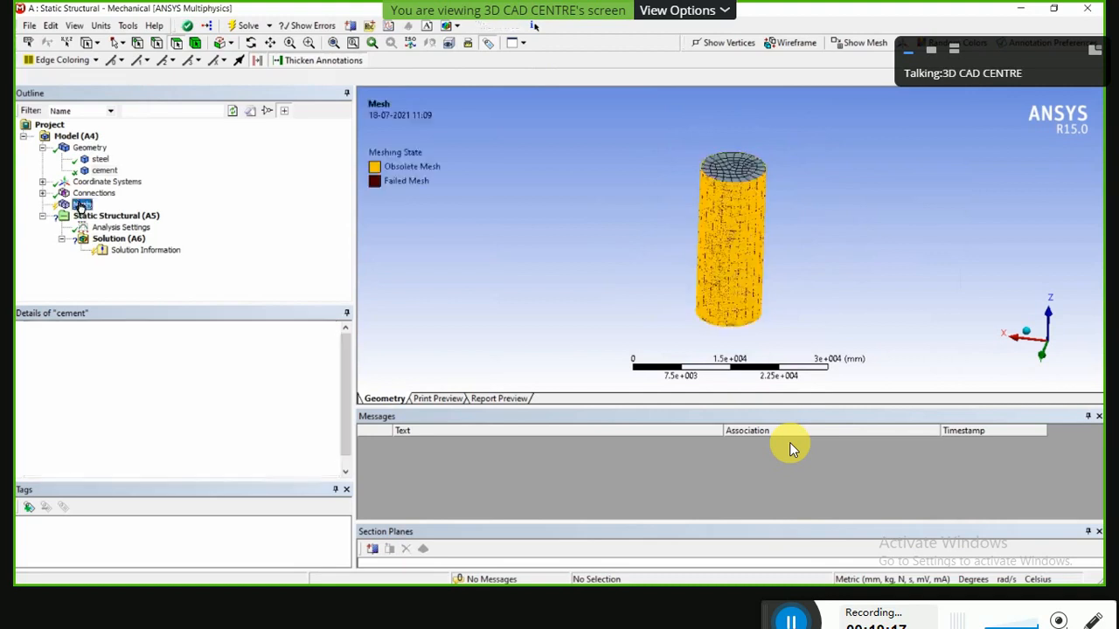
pyautogui.rightClick(79, 204)
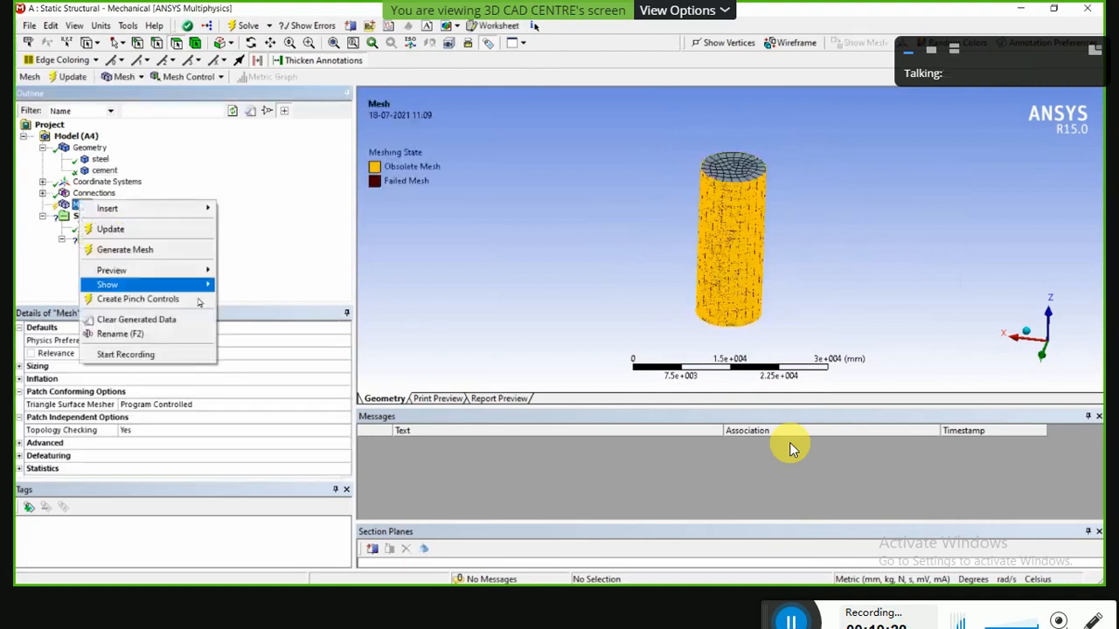
pyautogui.click(135, 250)
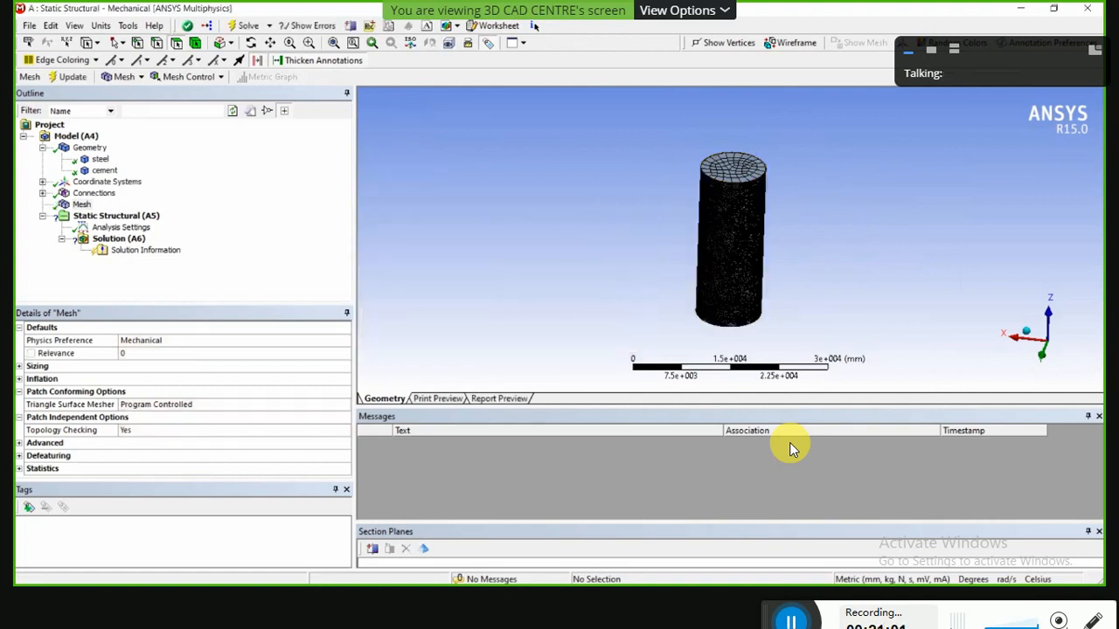
pyautogui.scroll(3, 717, 253)
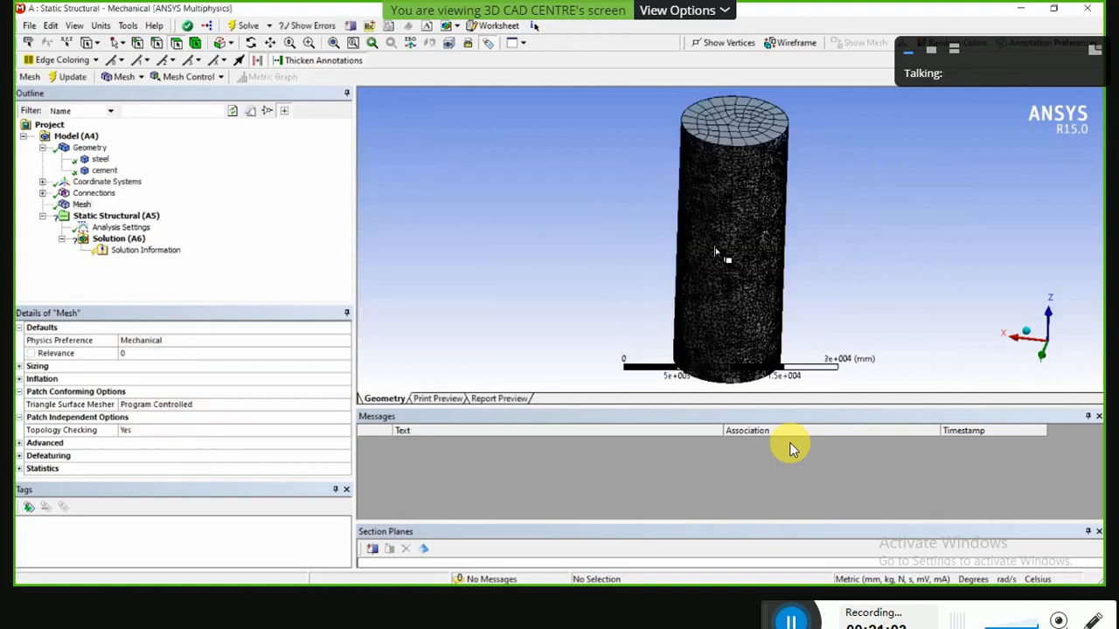
pyautogui.scroll(2, 715, 253)
pyautogui.scroll(1, 712, 252)
pyautogui.scroll(-4, 582, 245)
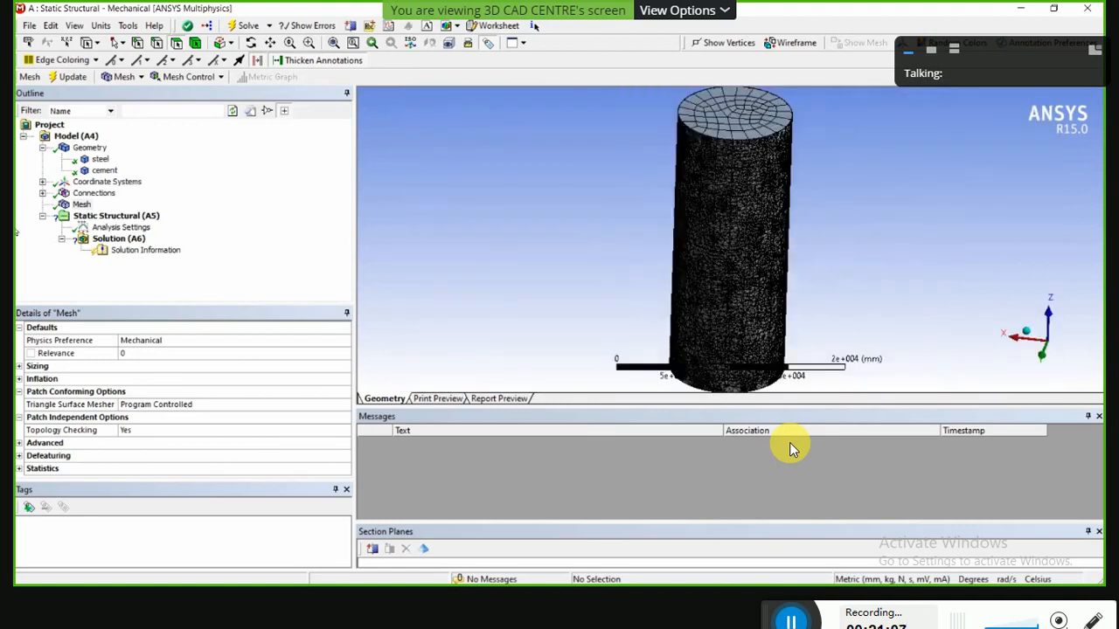
# Step: Add a Fixed Support to the static structural analysis and apply it to the bottom circular face of the column
pyautogui.click(133, 229)
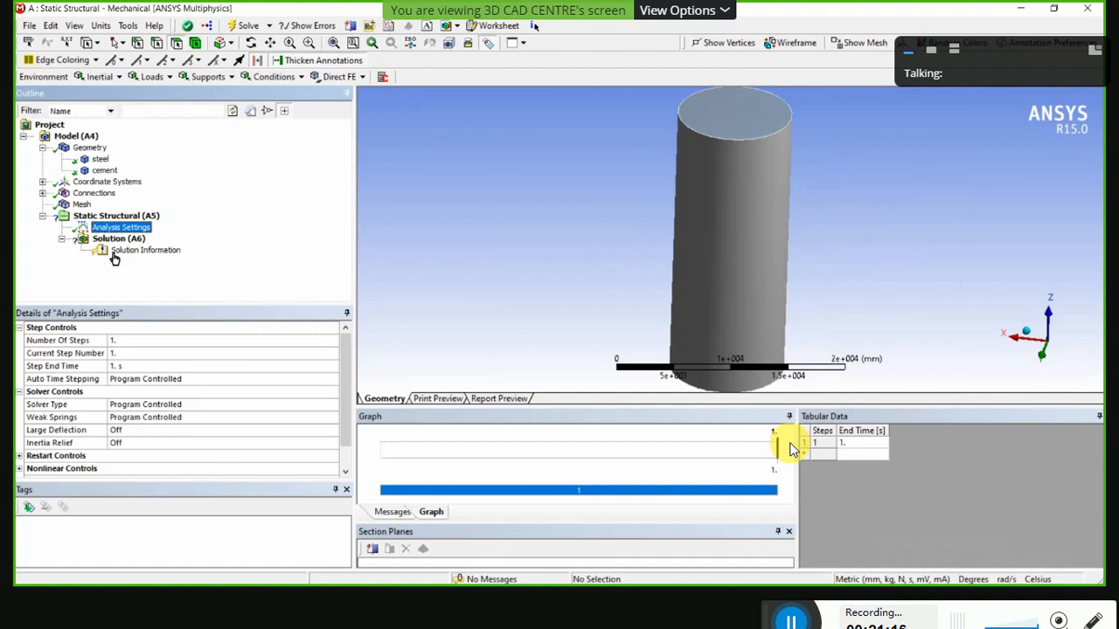
pyautogui.click(122, 239)
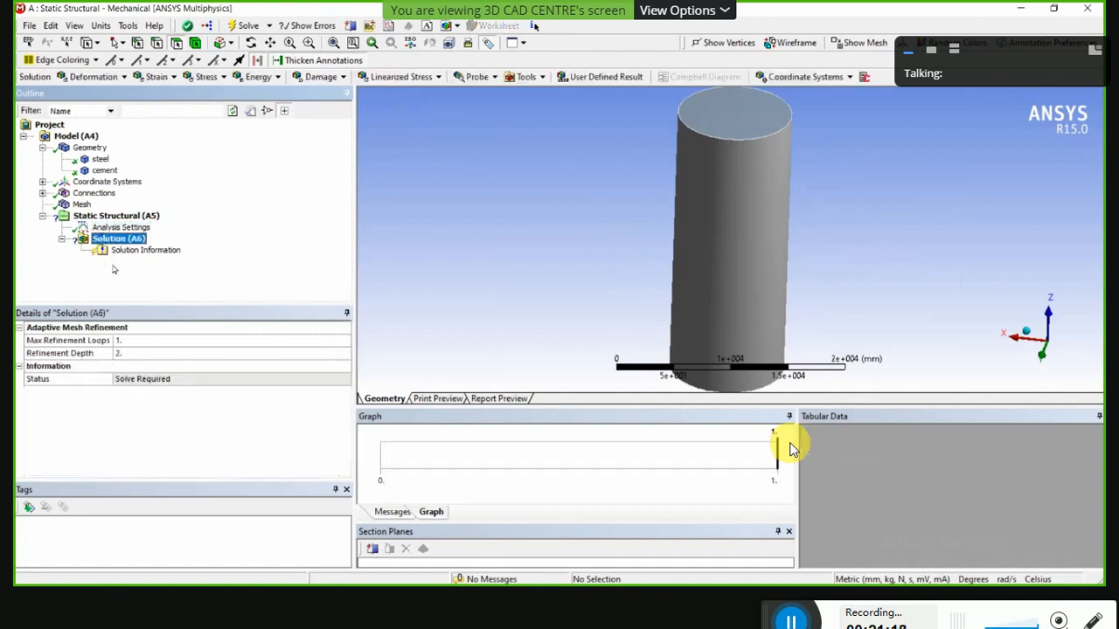
pyautogui.click(100, 216)
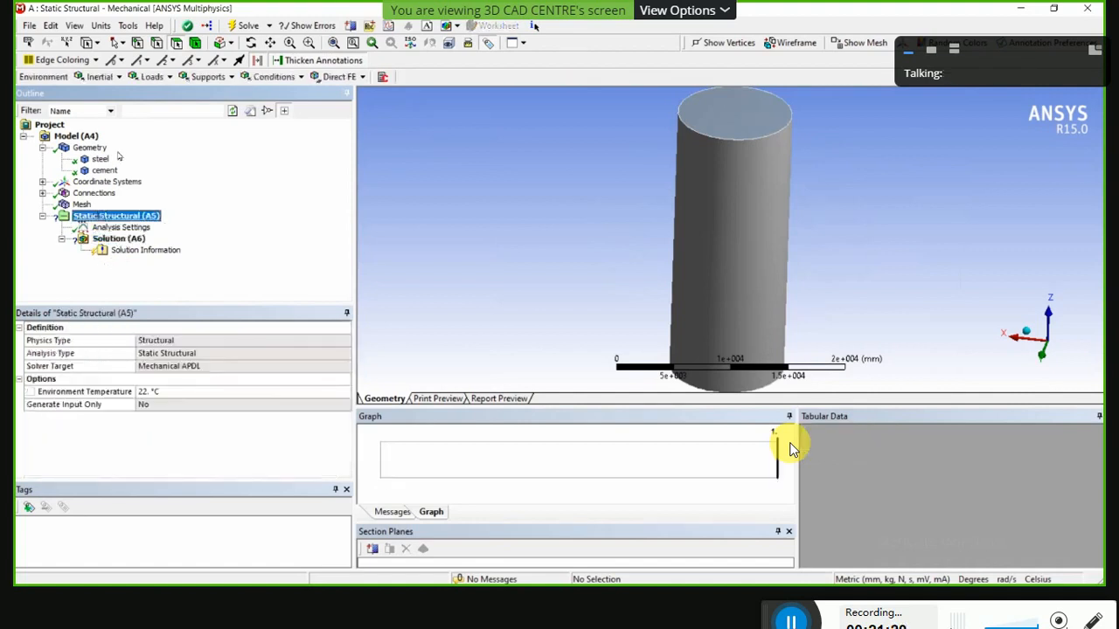
pyautogui.click(209, 78)
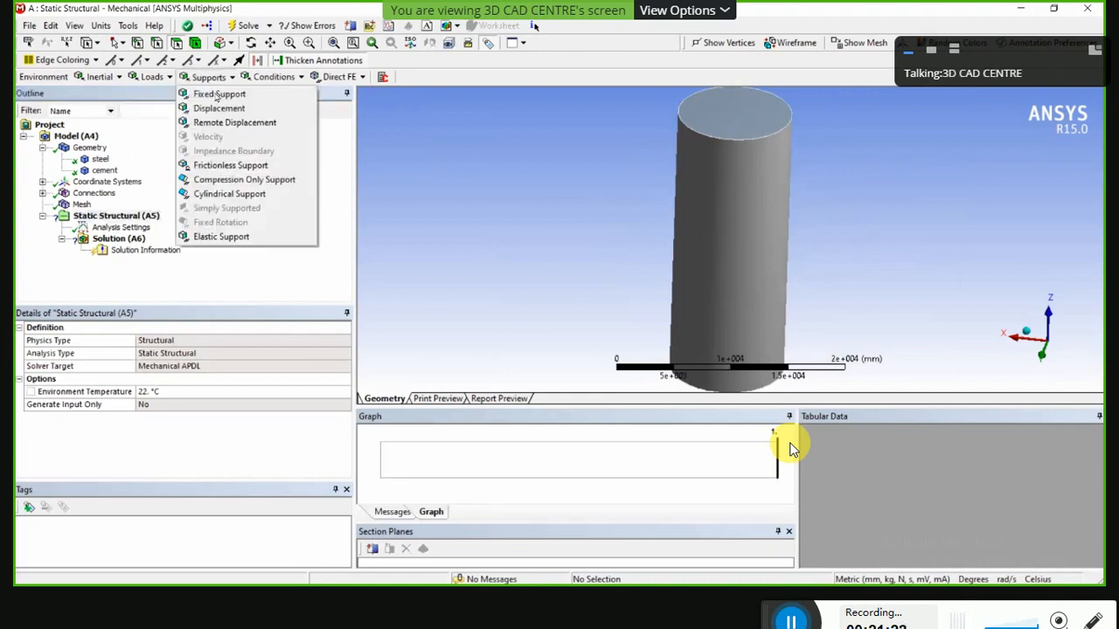
pyautogui.click(217, 95)
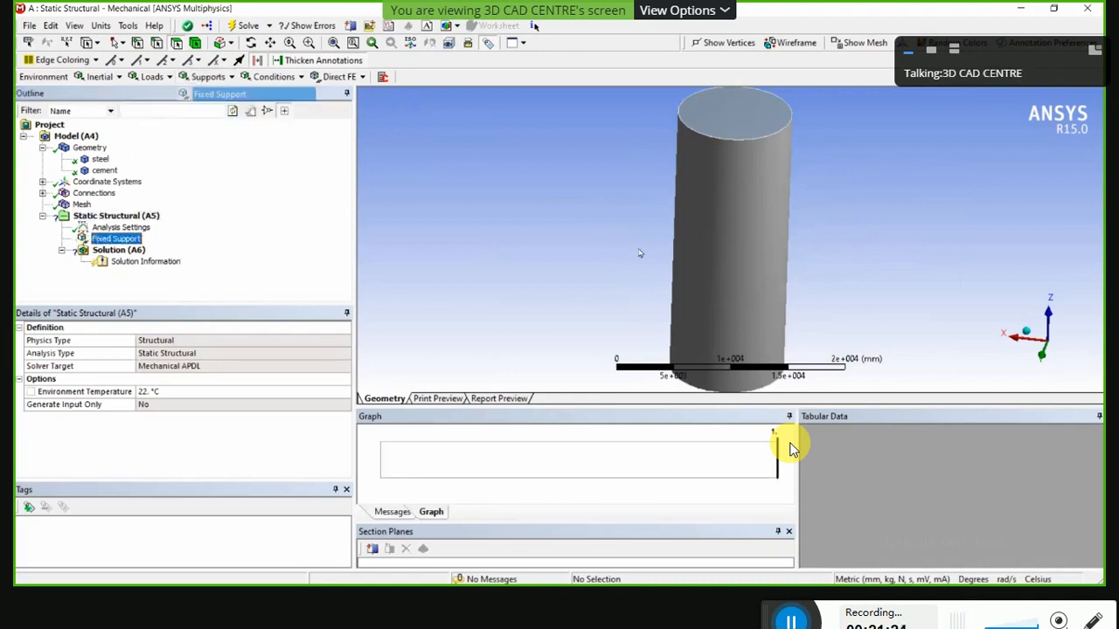
pyautogui.scroll(-5, 645, 252)
pyautogui.moveTo(649, 254); pyautogui.dragTo(734, 258, button='middle')
pyautogui.click(732, 257)
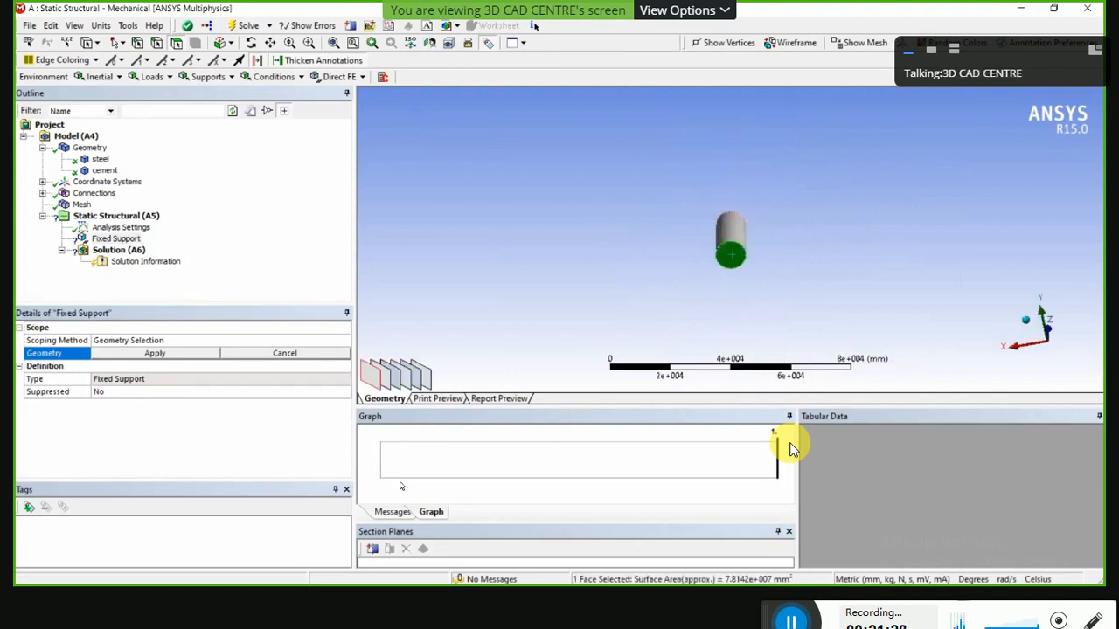
pyautogui.click(159, 354)
# Step: Inspect the column's top face and side with the fixed support displayed
pyautogui.moveTo(672, 181); pyautogui.dragTo(672, 264, button='middle')
pyautogui.scroll(2, 747, 205)
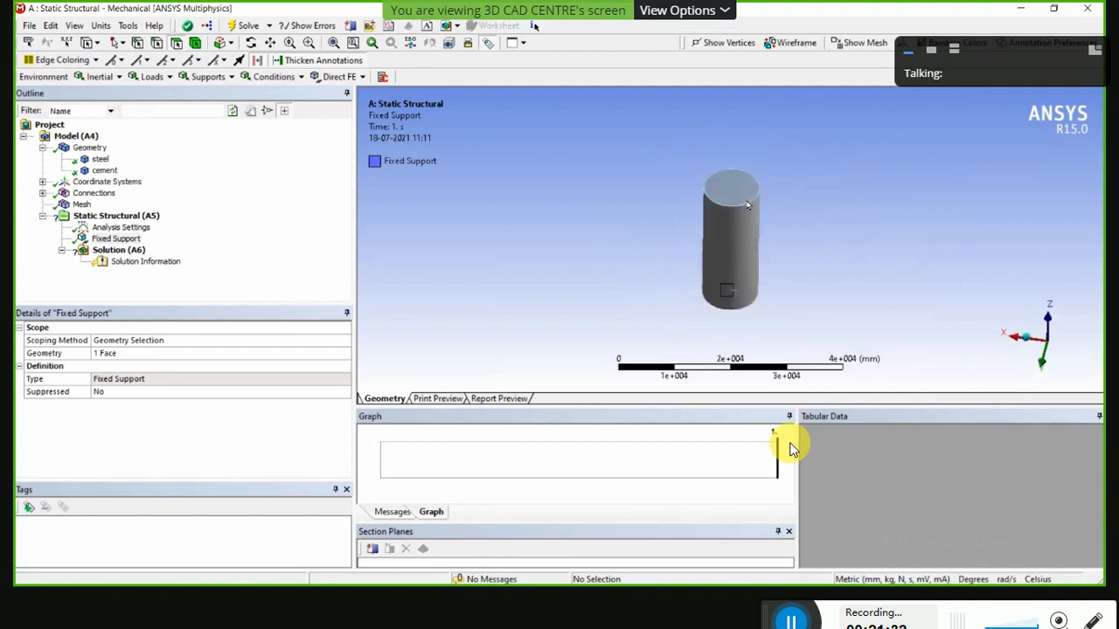
pyautogui.scroll(1, 769, 157)
pyautogui.scroll(1, 725, 144)
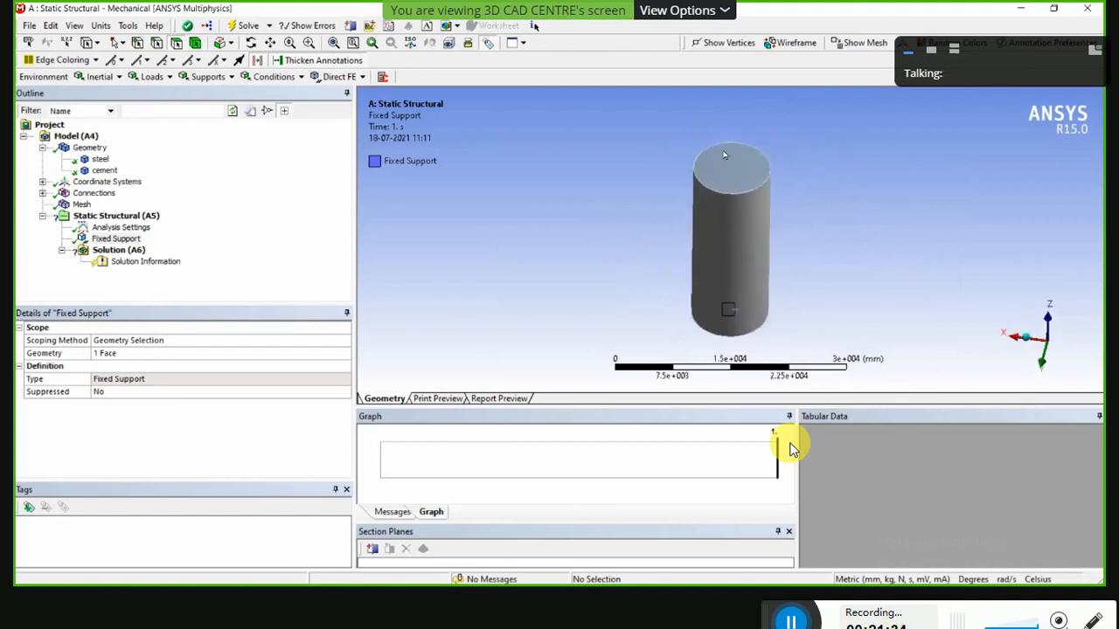
pyautogui.scroll(-1, 906, 318)
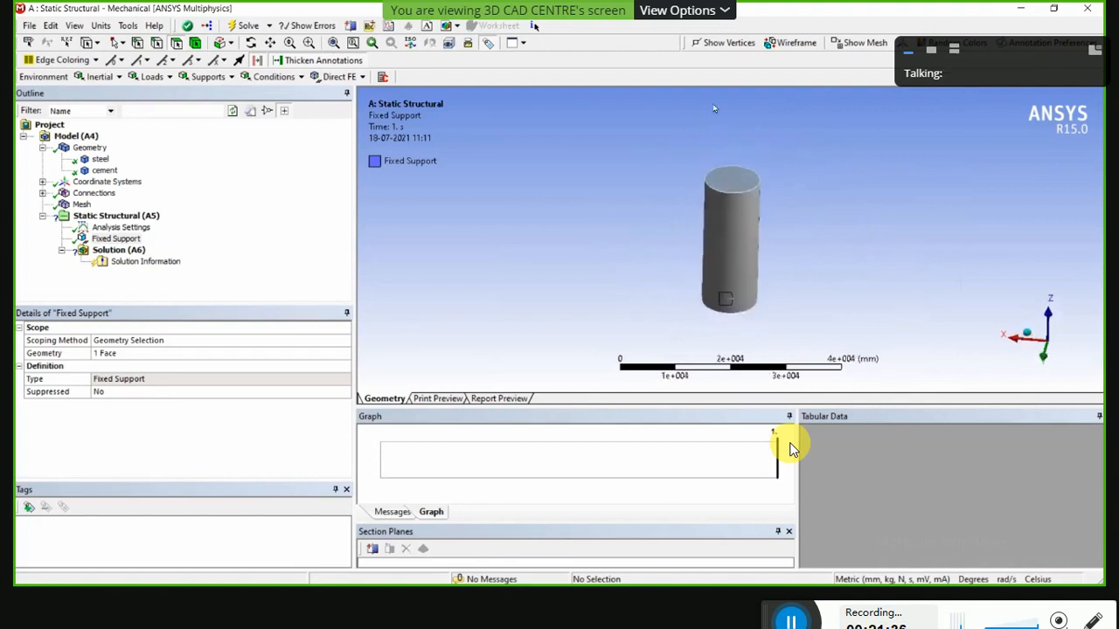
pyautogui.scroll(1, 712, 111)
pyautogui.moveTo(760, 150); pyautogui.dragTo(739, 155, button='middle')
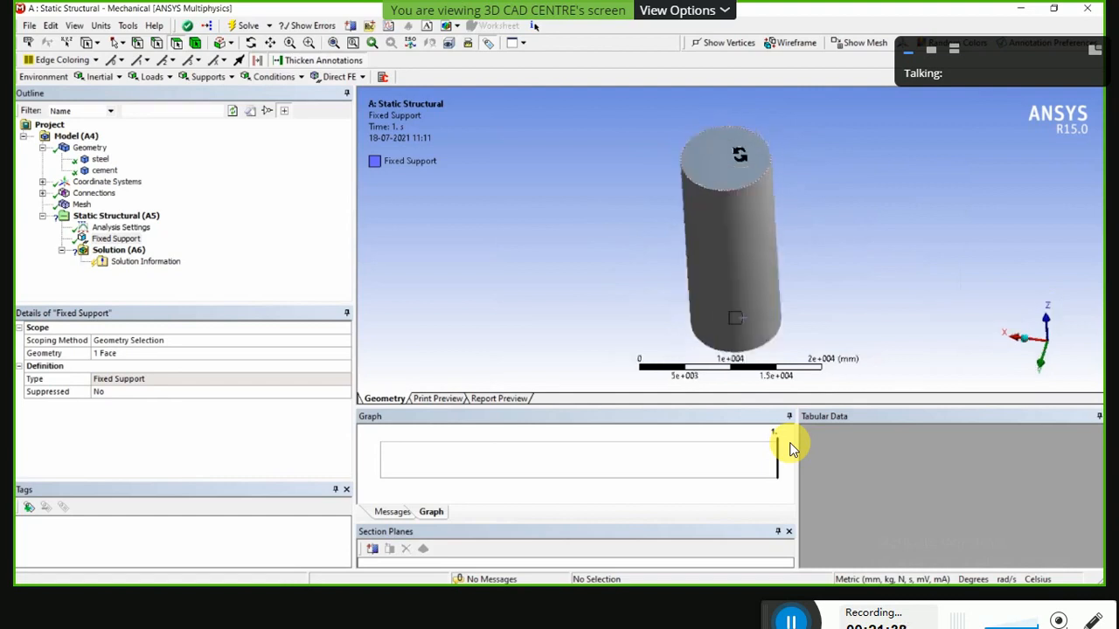
pyautogui.scroll(1, 740, 155)
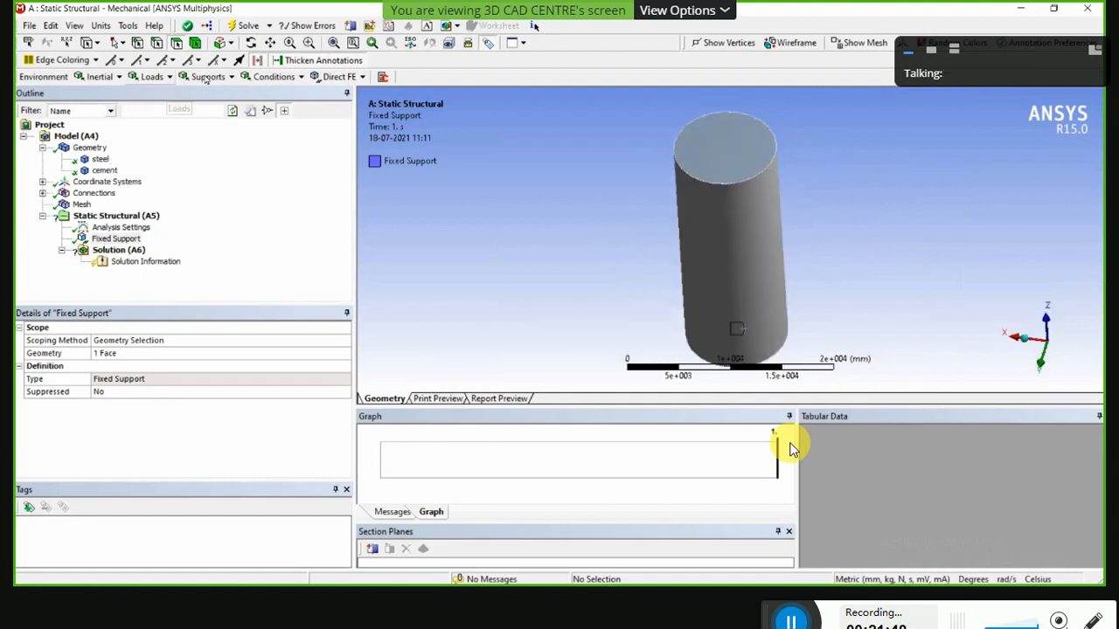
# Step: Add a Pressure load scoped to the circular top face of the column
pyautogui.click(152, 77)
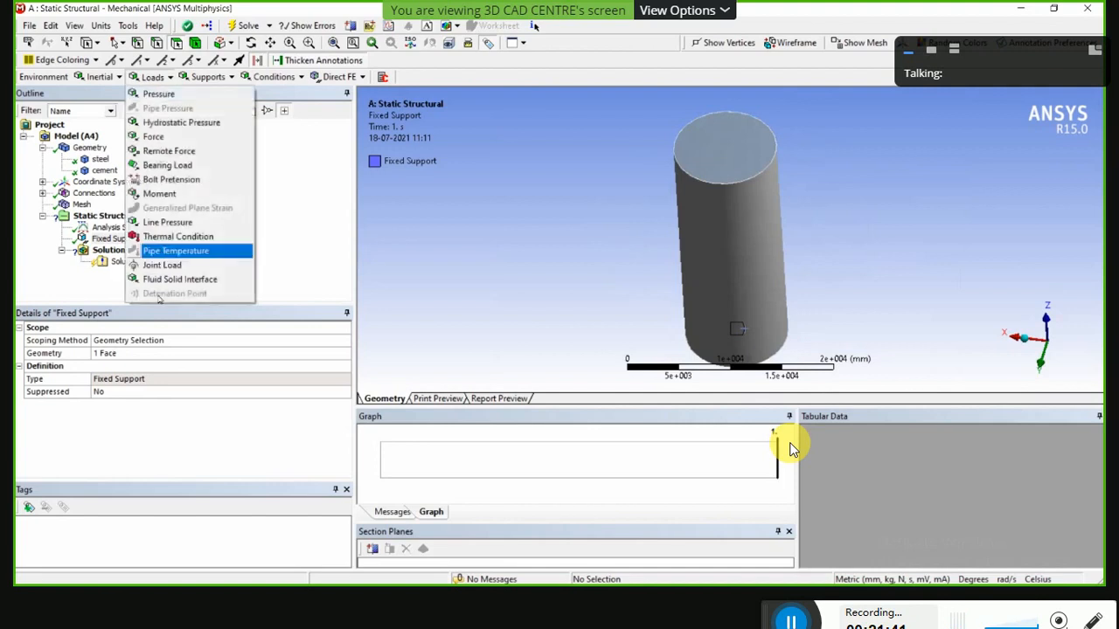
pyautogui.click(158, 94)
pyautogui.moveTo(485, 227)
pyautogui.mouseDown(button='middle')
pyautogui.moveTo(503, 225)
pyautogui.moveTo(494, 220)
pyautogui.mouseUp(button='middle')
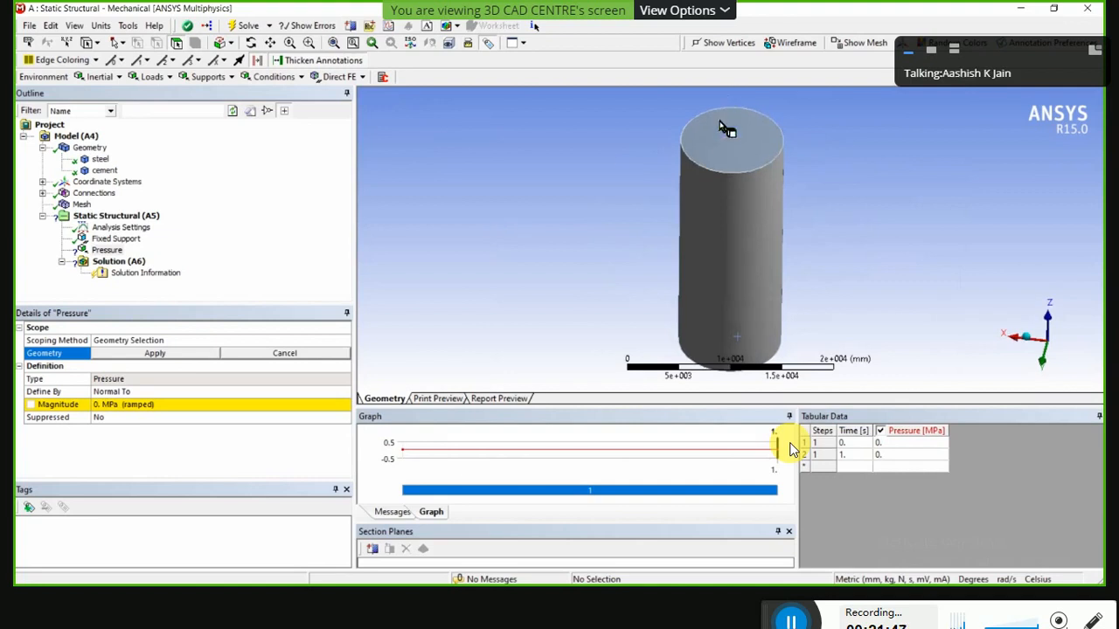
pyautogui.click(727, 142)
pyautogui.scroll(2, 727, 148)
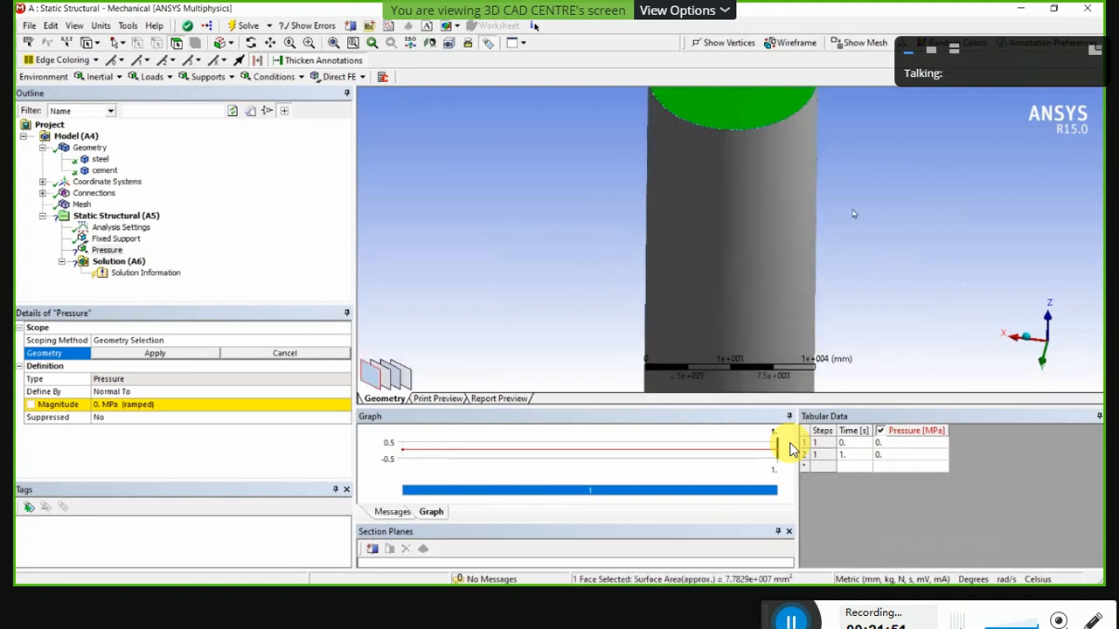
pyautogui.scroll(2, 802, 247)
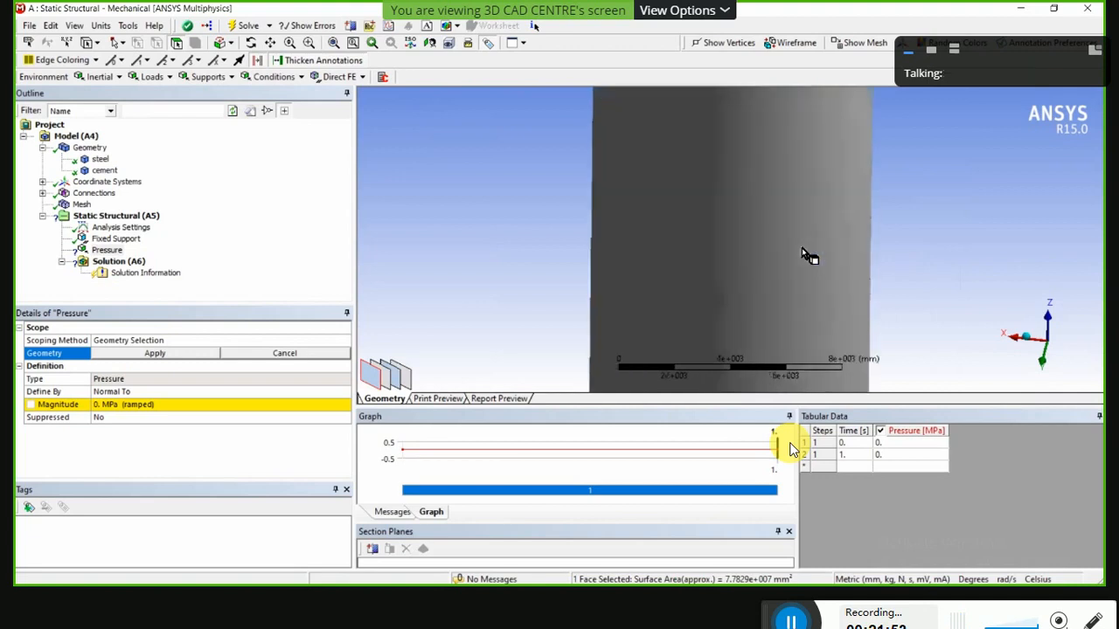
pyautogui.scroll(-4, 652, 229)
pyautogui.moveTo(652, 227); pyautogui.dragTo(660, 211, button='middle')
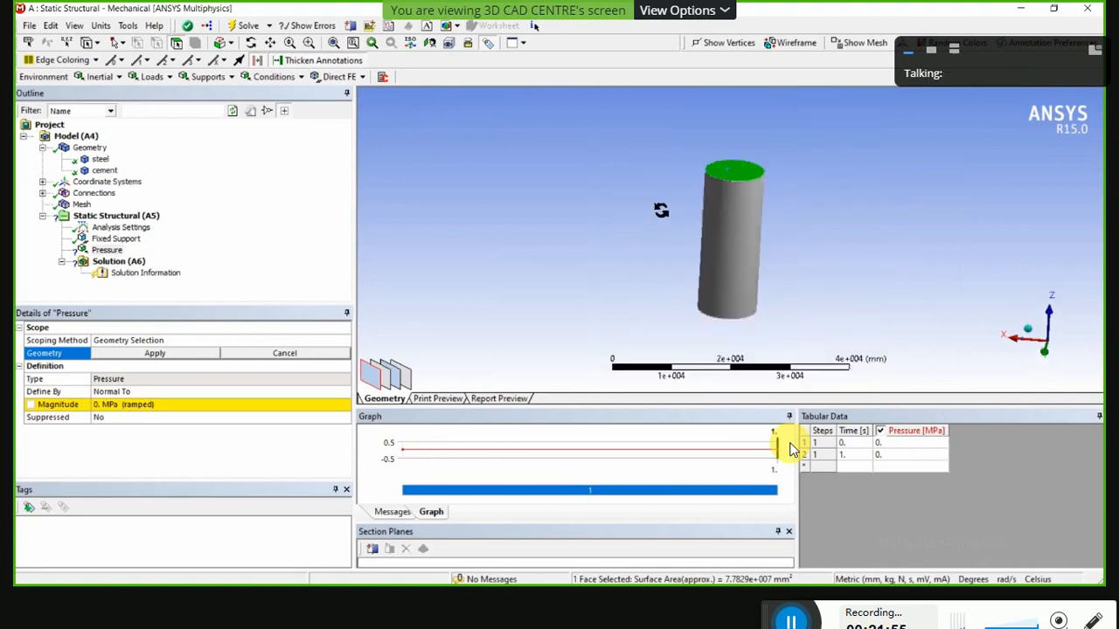
pyautogui.scroll(2, 737, 170)
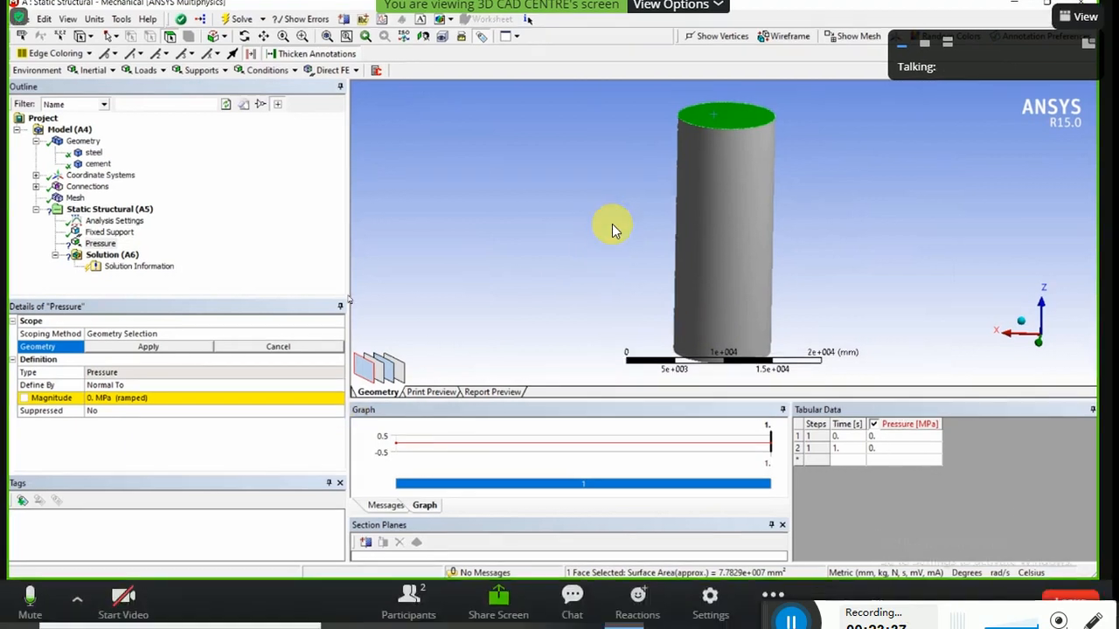
# Step: Leave the full-screen meeting view, switch to the Windows Calculator and compute 1440 × 9.81 × 25
pyautogui.press('Escape')
pyautogui.click(134, 610)
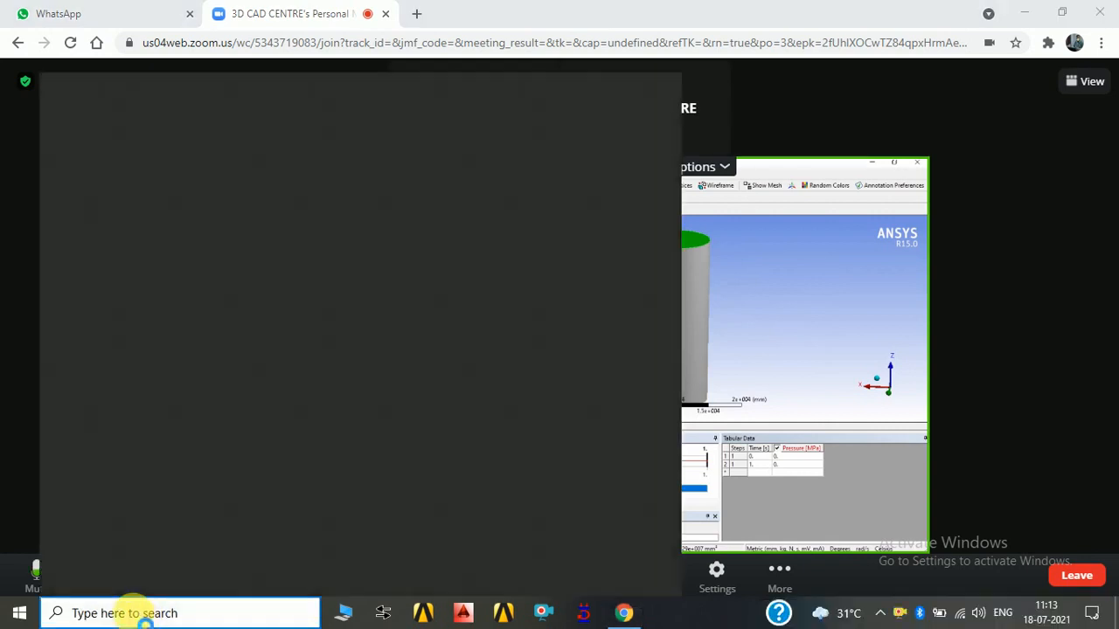
pyautogui.write('cal')
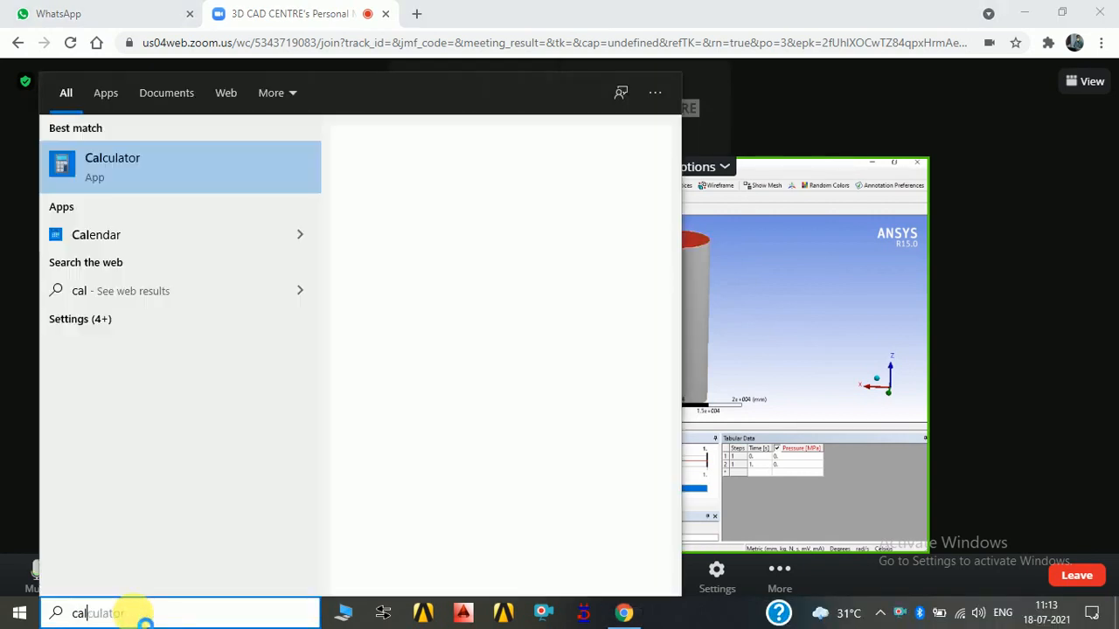
pyautogui.press('Return')
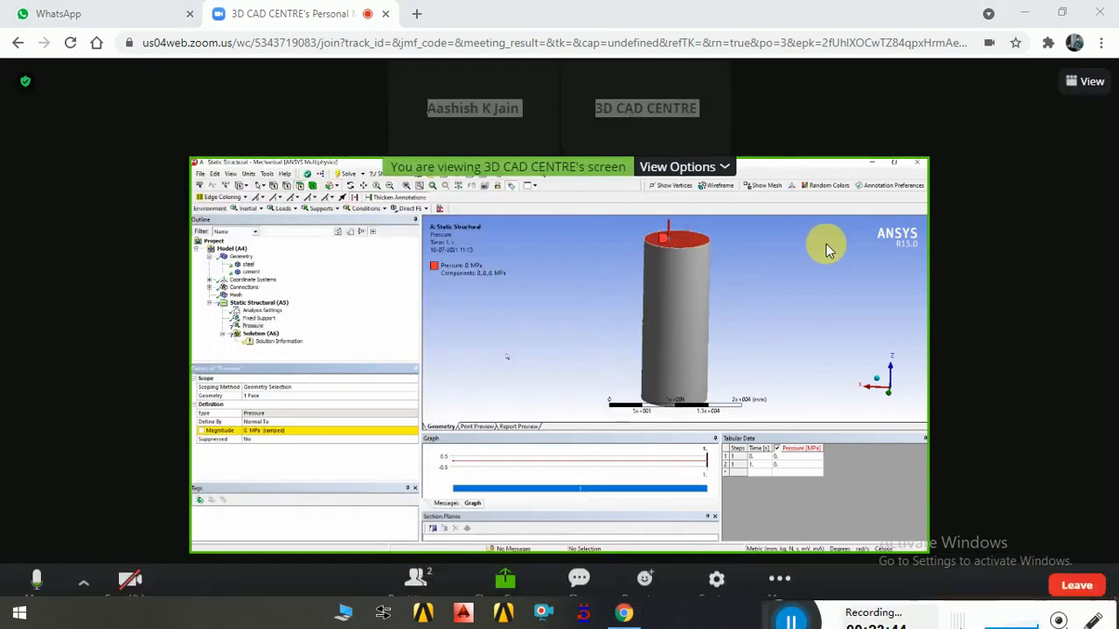
pyautogui.write('1440')
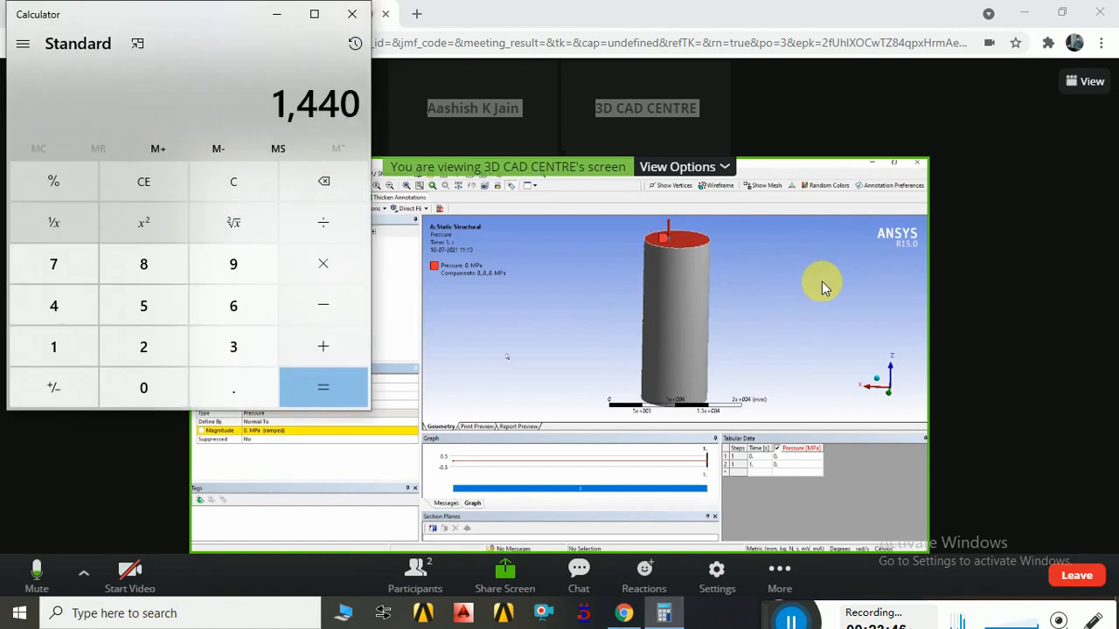
pyautogui.press('*')
pyautogui.write('9.81')
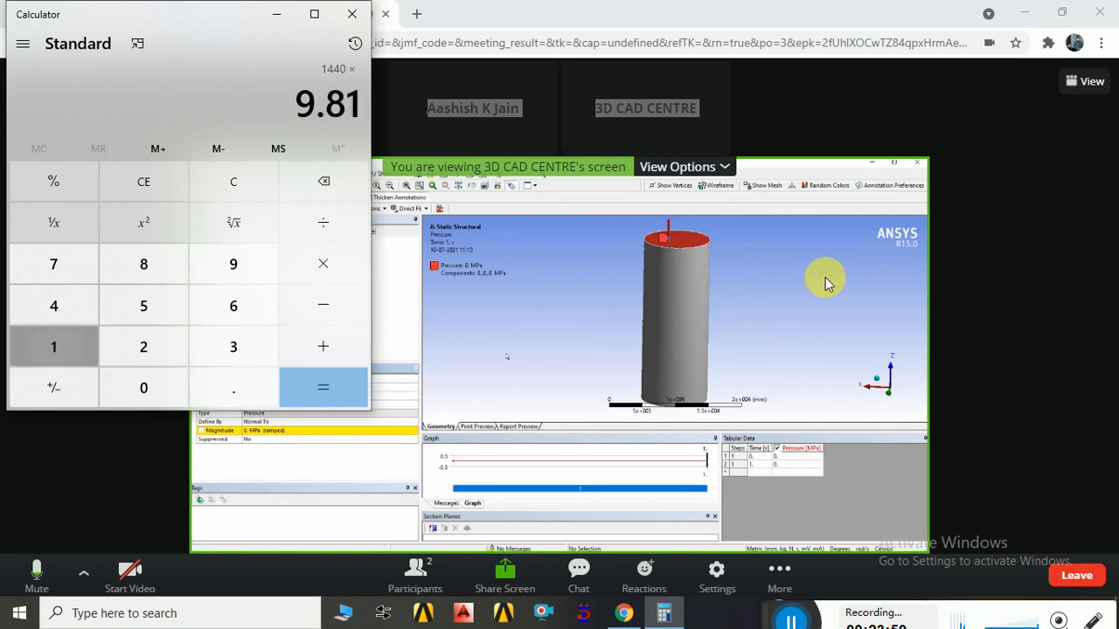
pyautogui.press('*')
pyautogui.write('25')
pyautogui.press('Return')
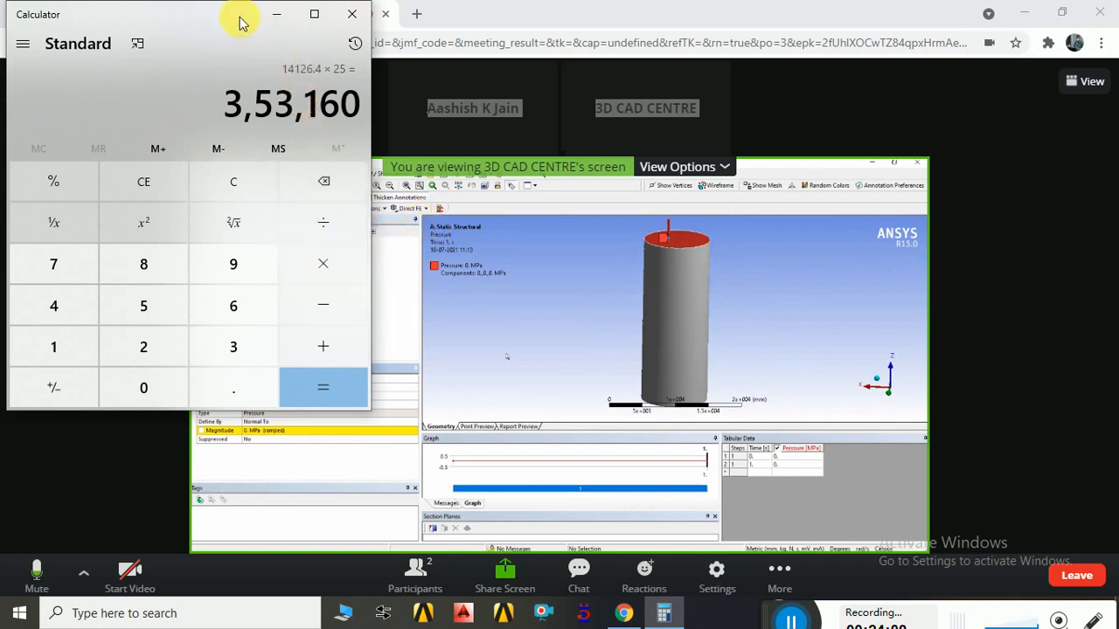
# Step: Put the calculator out of the way and return the shared meeting screen to full-screen view
pyautogui.moveTo(259, 19); pyautogui.dragTo(794, 67)
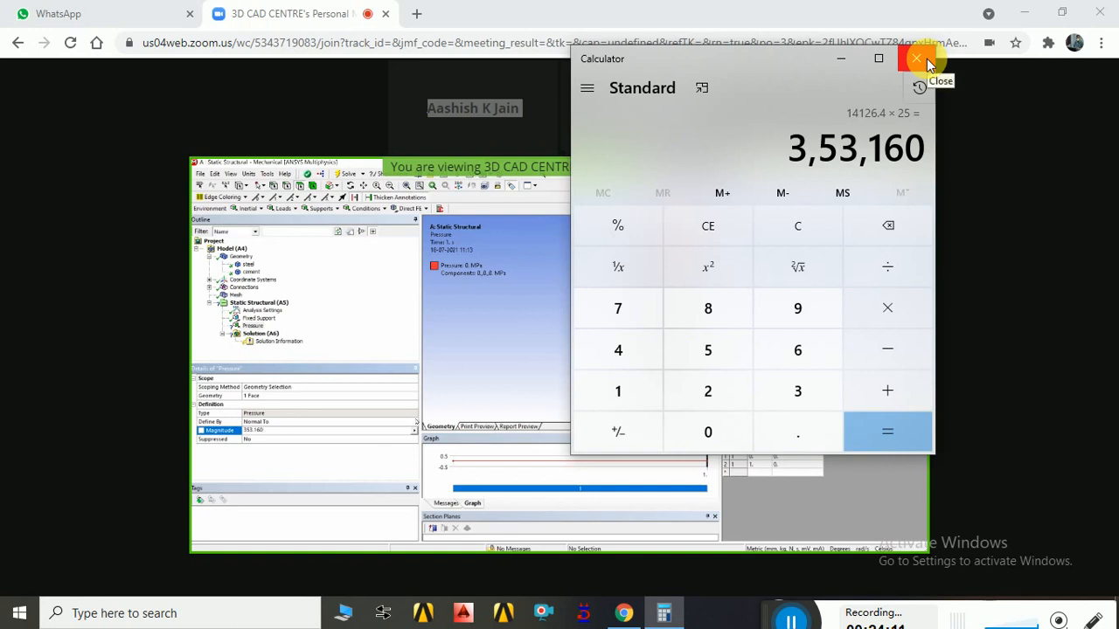
pyautogui.click(837, 59)
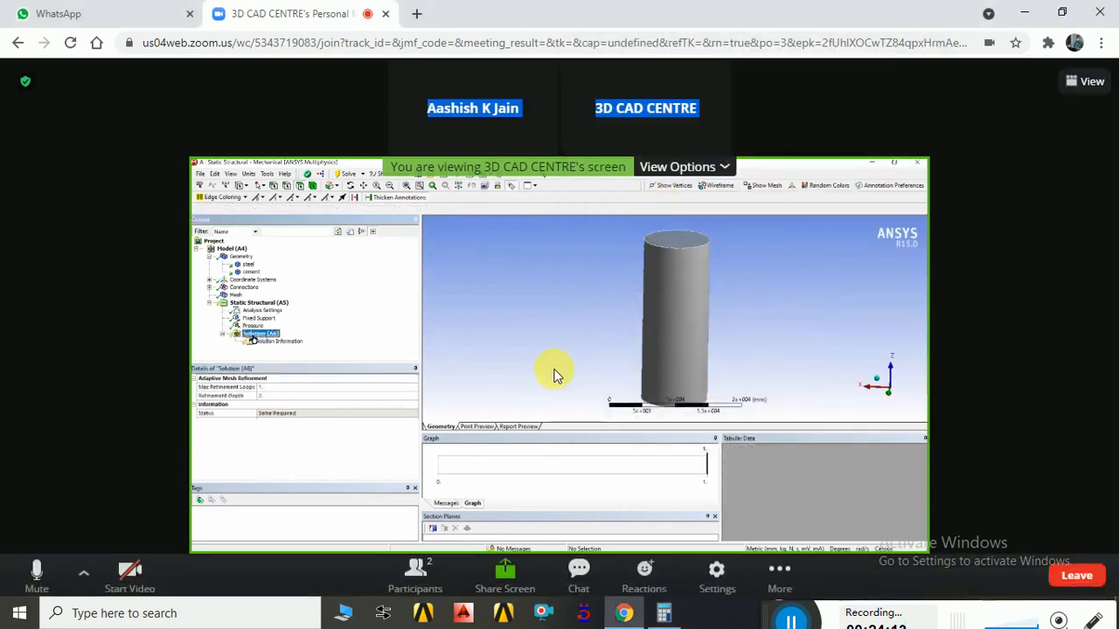
pyautogui.click(1086, 94)
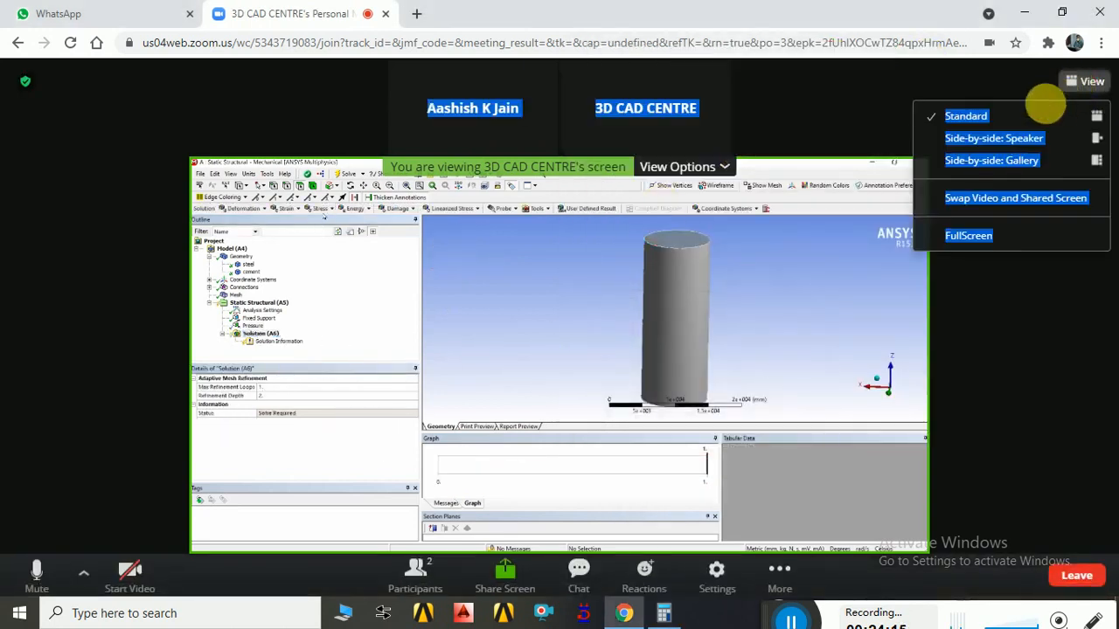
pyautogui.click(962, 117)
pyautogui.click(1086, 93)
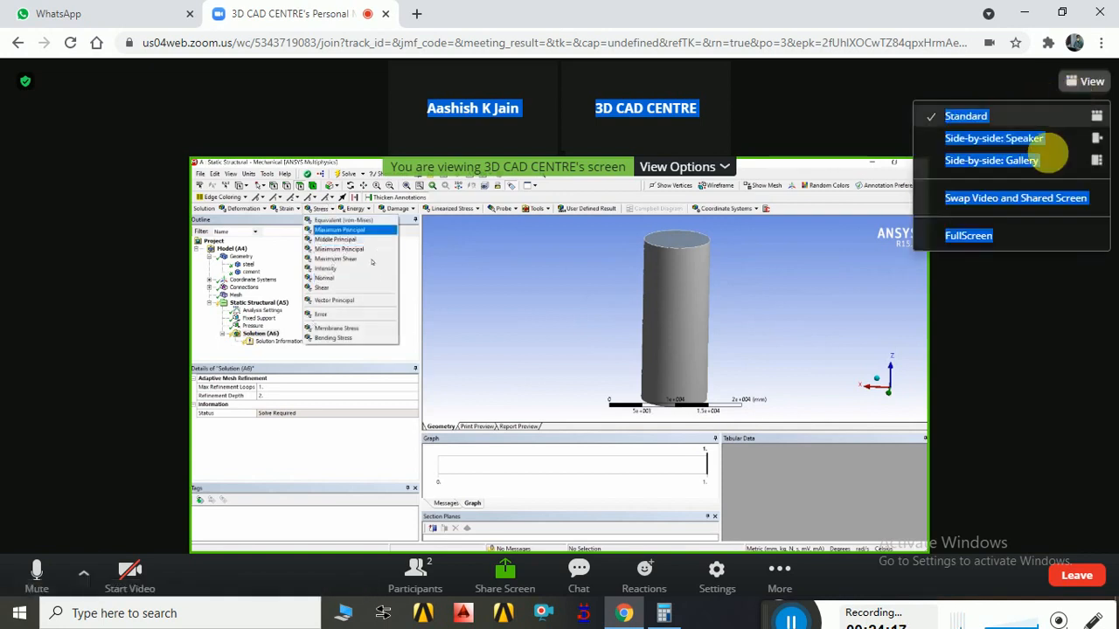
pyautogui.click(970, 230)
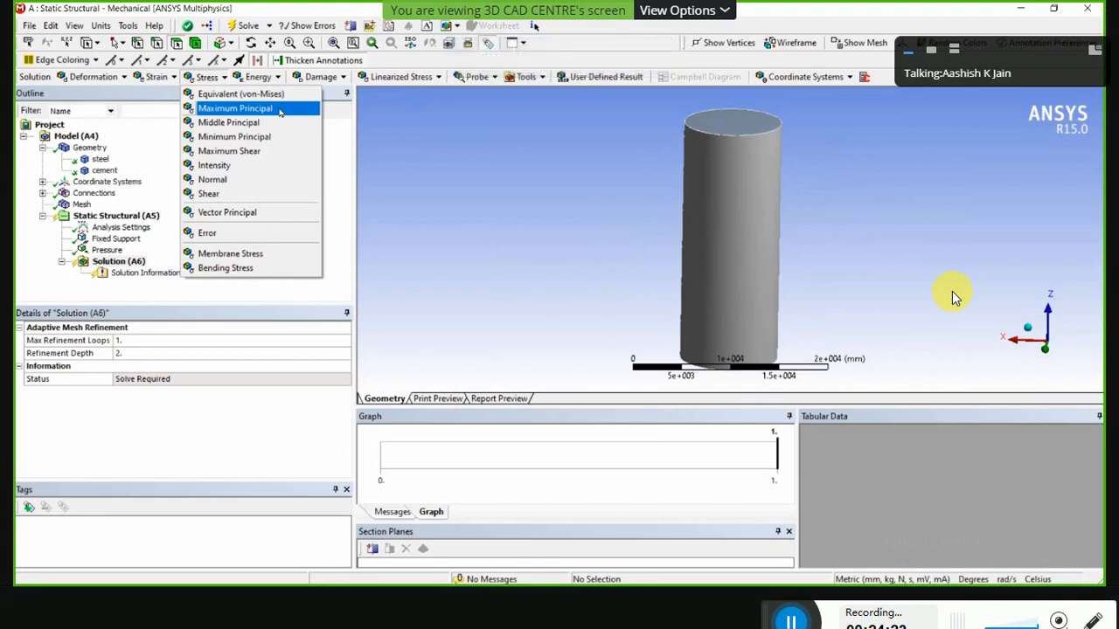
# Step: Add Maximum Principal Stress and Total Deformation results for all bodies to the solution
pyautogui.click(235, 108)
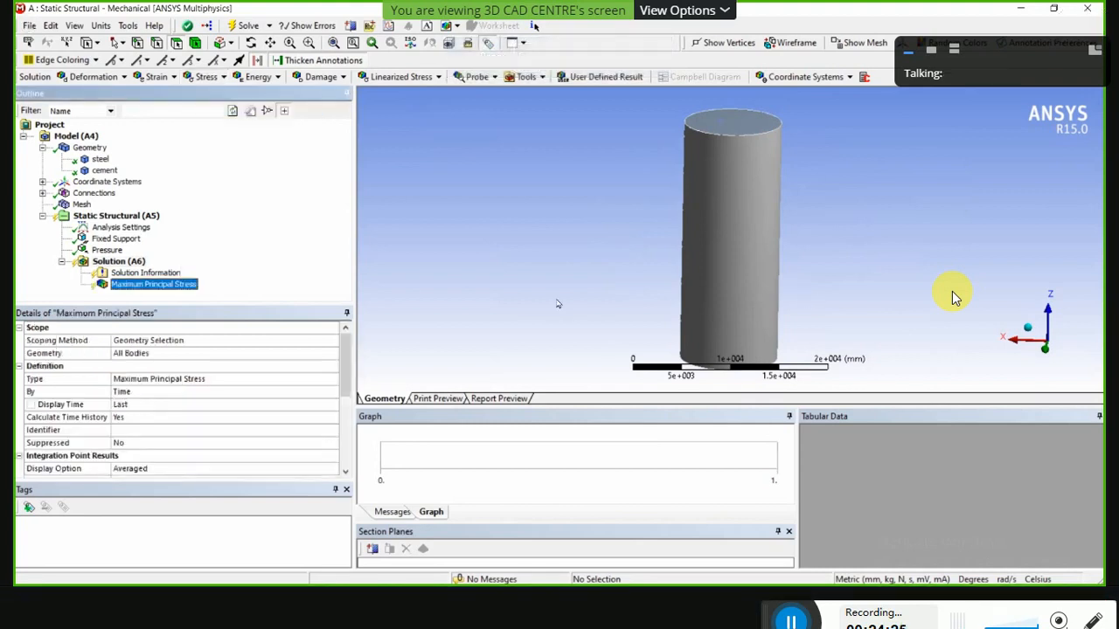
pyautogui.click(93, 76)
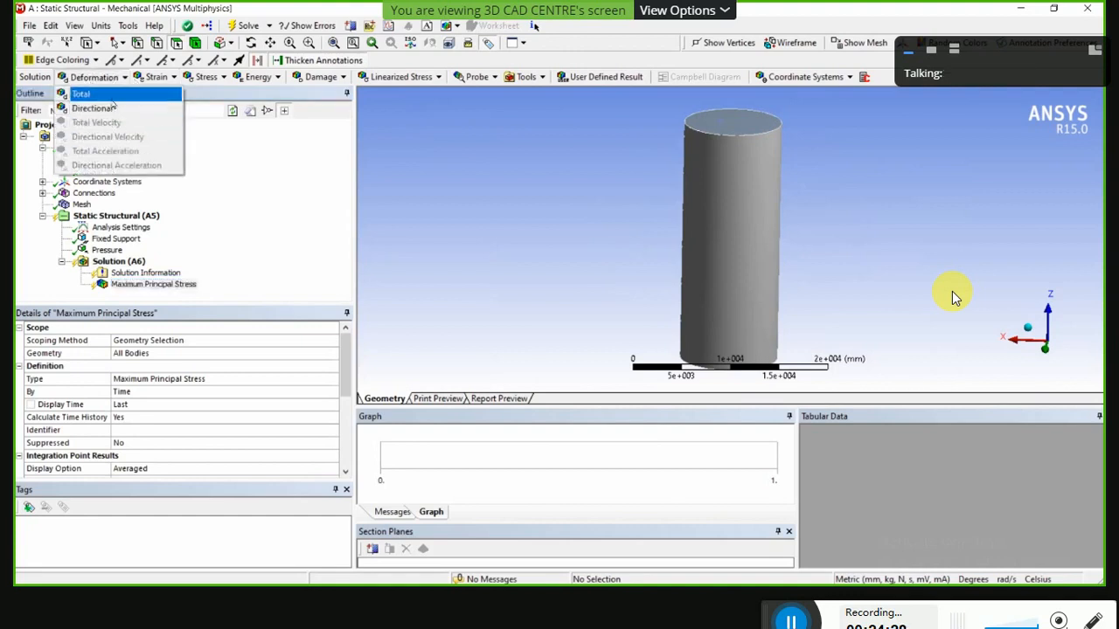
pyautogui.click(110, 97)
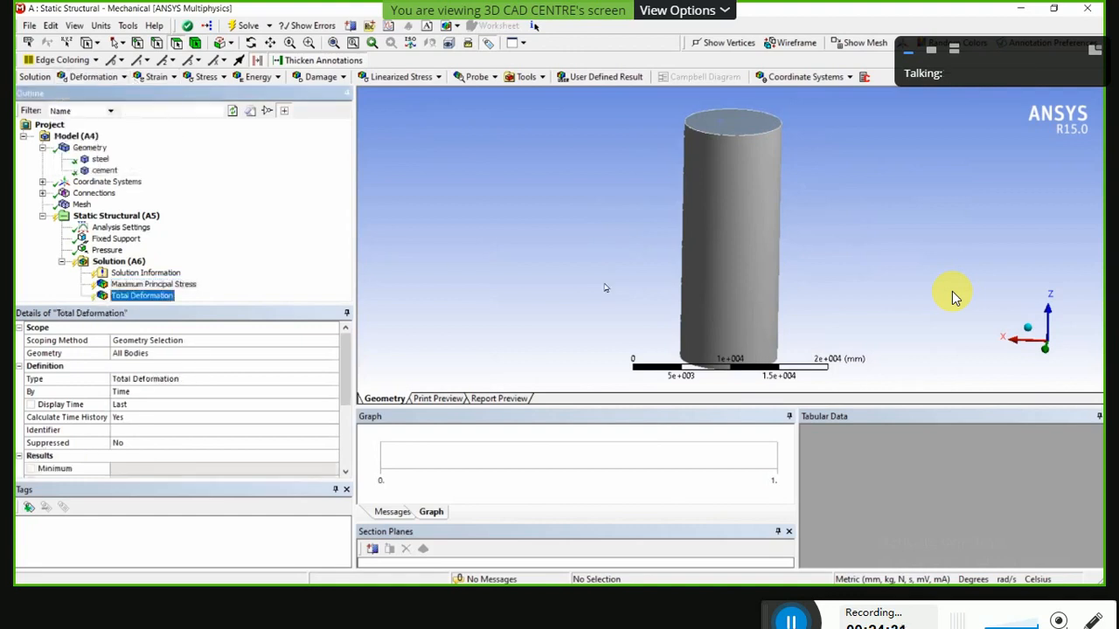
# Step: Solve the static structural analysis of the column for the requested stress and deformation results
pyautogui.click(546, 232)
pyautogui.moveTo(546, 232); pyautogui.dragTo(570, 247, button='middle')
pyautogui.scroll(4, 757, 243)
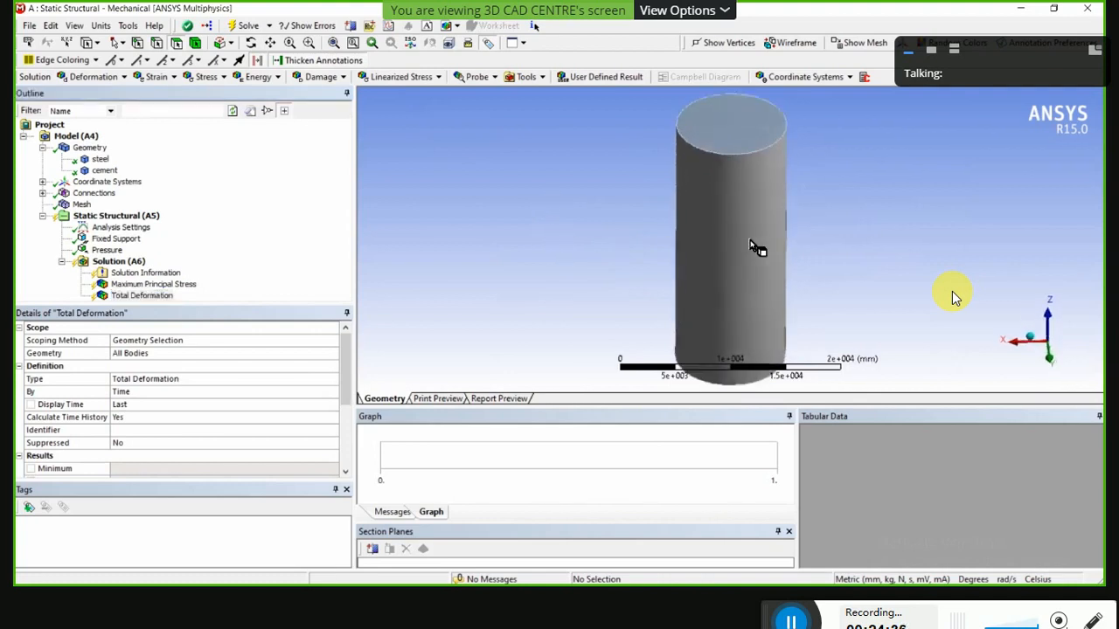
pyautogui.scroll(-4, 774, 239)
pyautogui.moveTo(777, 242); pyautogui.dragTo(786, 222, button='middle')
pyautogui.scroll(1, 721, 204)
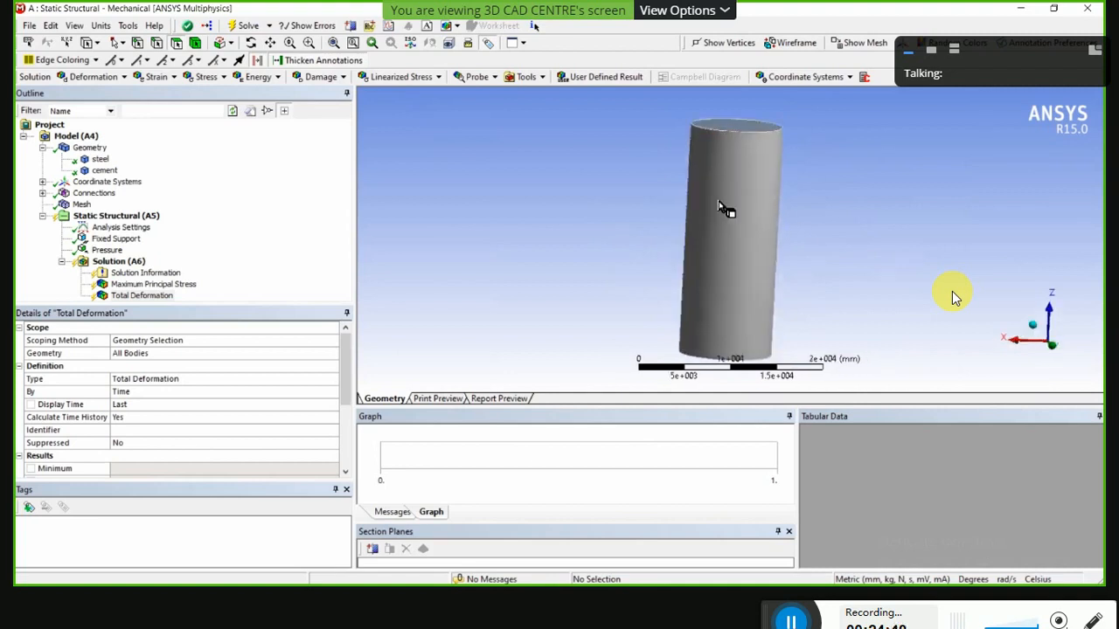
pyautogui.scroll(-3, 710, 208)
pyautogui.moveTo(707, 202); pyautogui.dragTo(664, 207, button='middle')
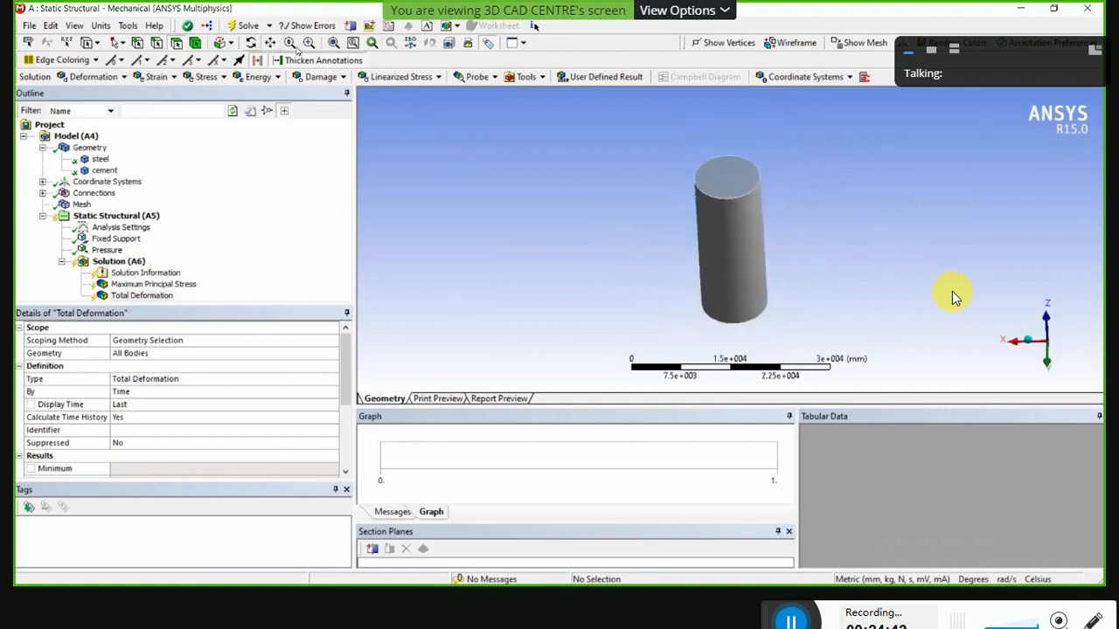
pyautogui.click(248, 28)
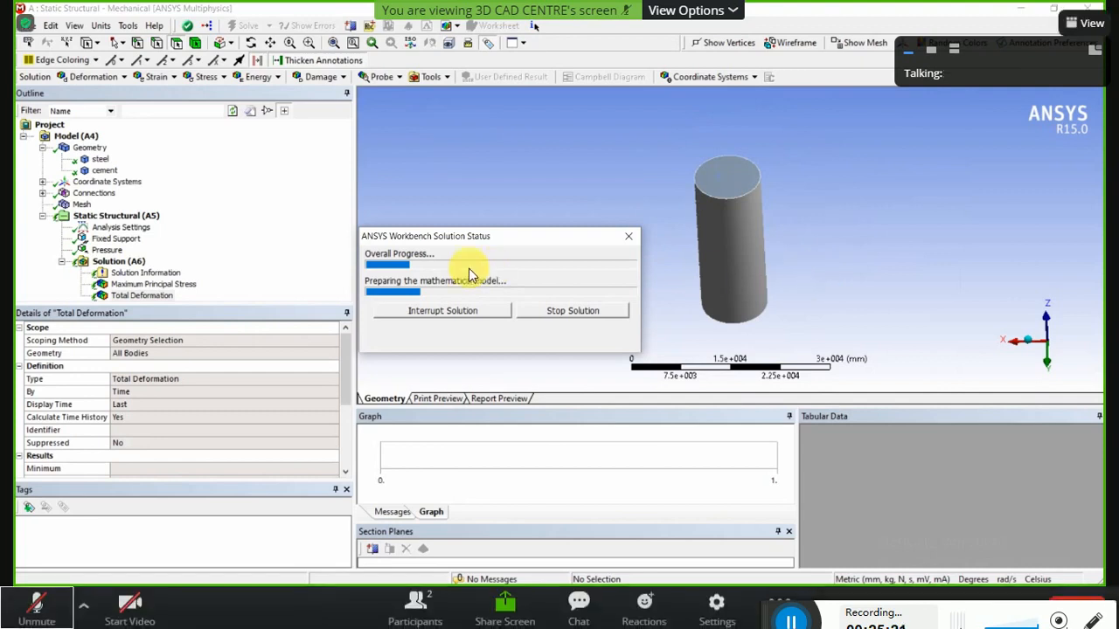
# Step: Toggle the meeting microphone to speak while the static structural solution runs, leaving it unmuted
pyautogui.click(50, 607)
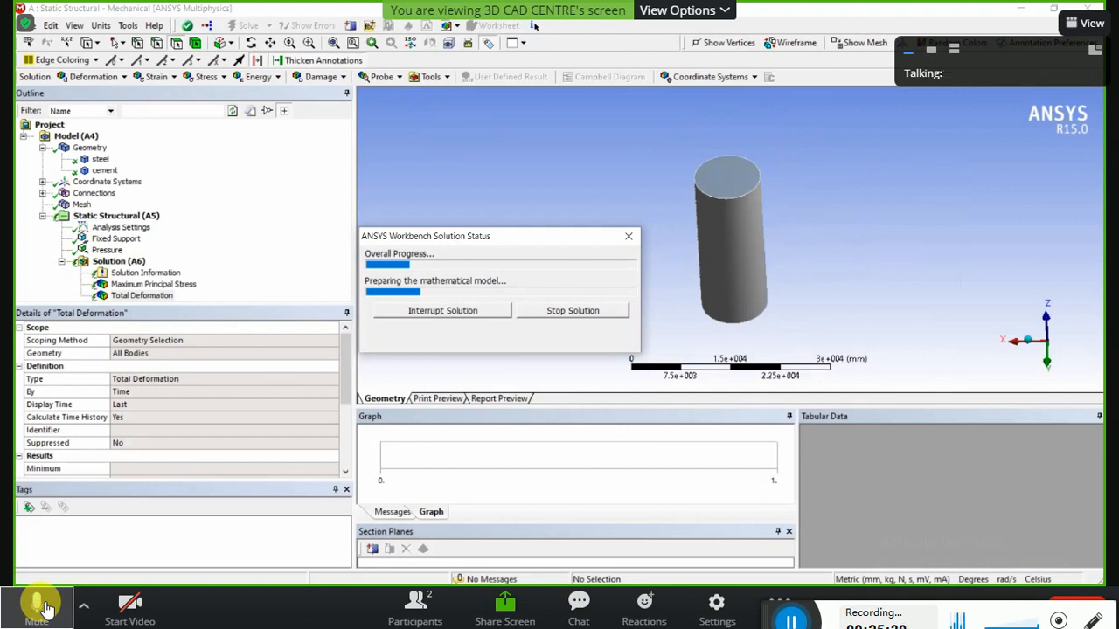
pyautogui.click(47, 609)
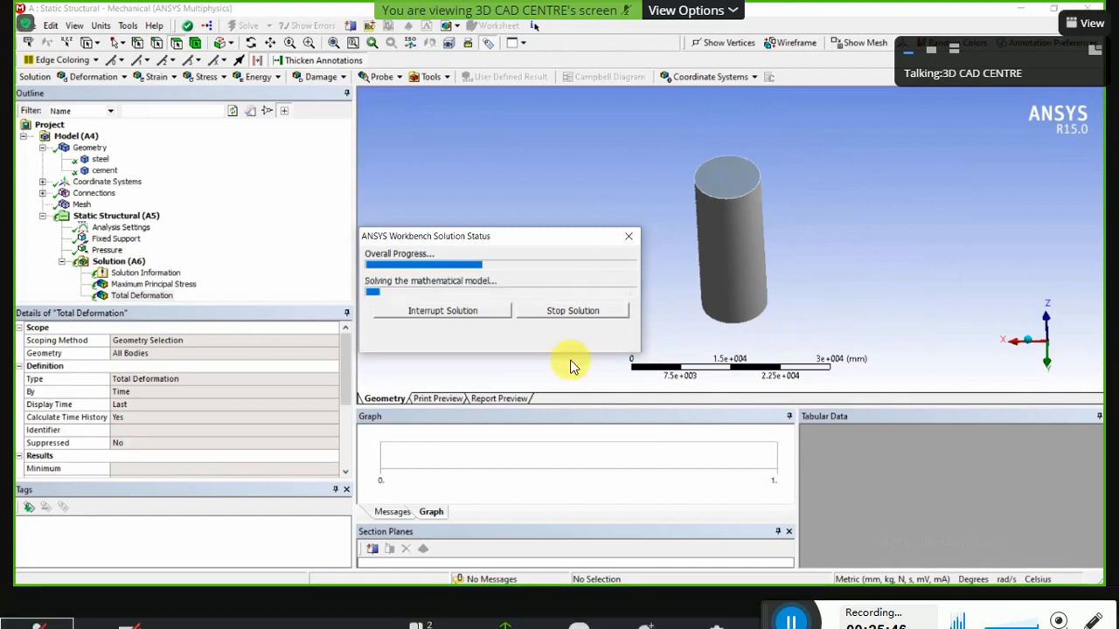
pyautogui.click(38, 606)
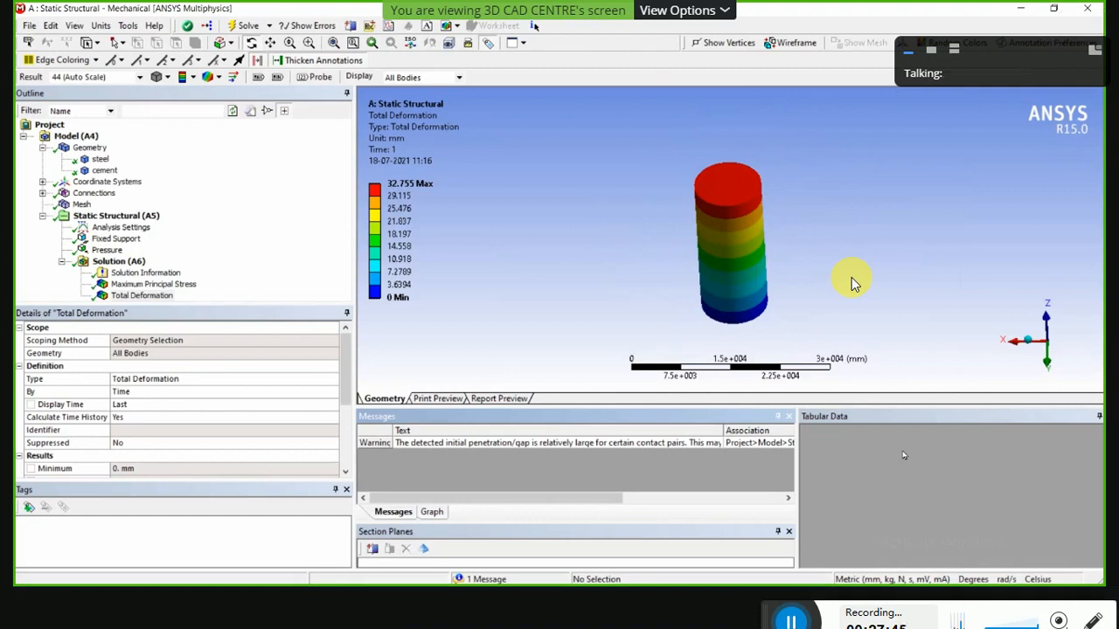
# Step: Examine the Total Deformation contour over the whole column from a tilted view
pyautogui.moveTo(729, 246); pyautogui.dragTo(771, 202)
pyautogui.scroll(4, 738, 185)
pyautogui.scroll(-3, 787, 299)
pyautogui.scroll(3, 740, 179)
pyautogui.scroll(-3, 740, 182)
pyautogui.scroll(-2, 740, 182)
pyautogui.scroll(3, 743, 193)
pyautogui.scroll(-3, 745, 194)
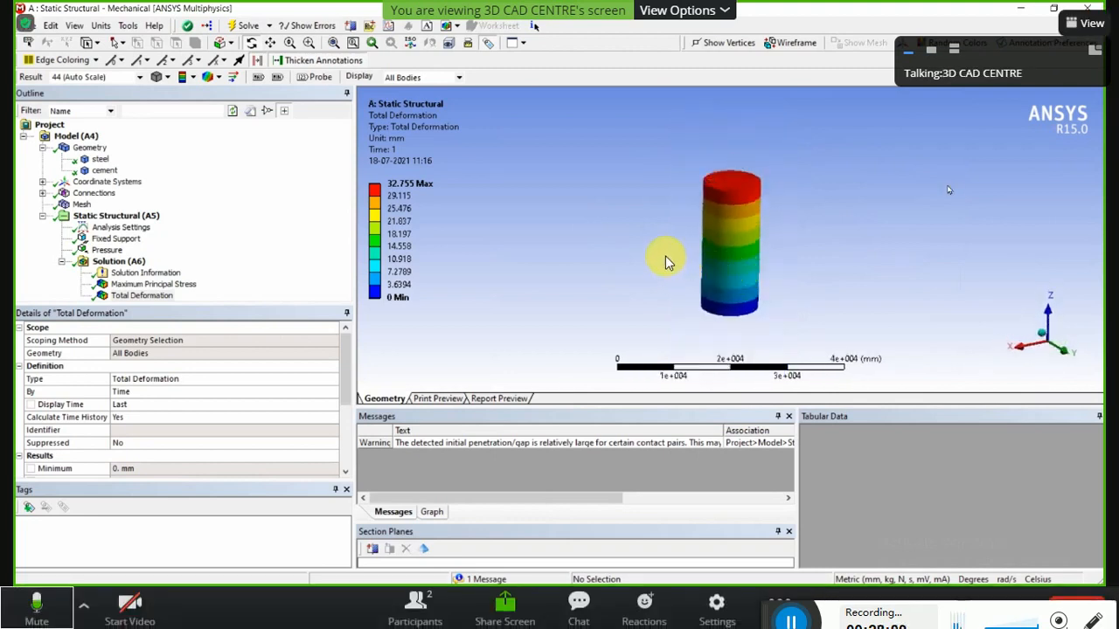
# Step: Display the Maximum Principal Stress result and inspect its contour along the column from the side and above
pyautogui.click(154, 286)
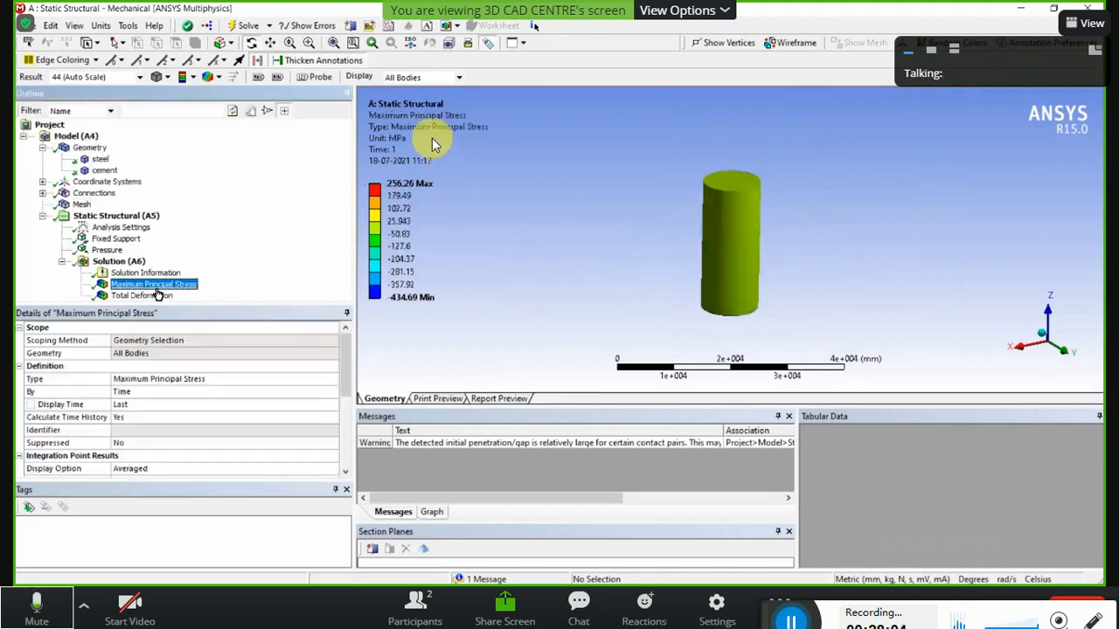
pyautogui.moveTo(568, 219); pyautogui.dragTo(600, 207, button='middle')
pyautogui.moveTo(747, 157); pyautogui.dragTo(739, 198, button='middle')
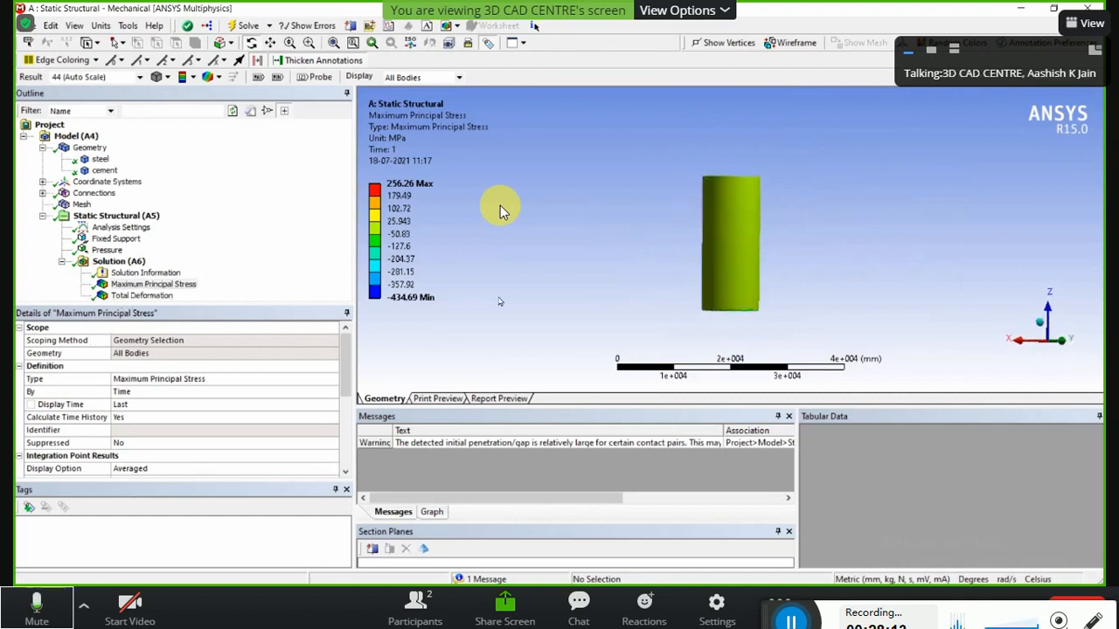
pyautogui.moveTo(644, 276)
pyautogui.mouseDown(button='middle')
pyautogui.moveTo(664, 278)
pyautogui.moveTo(661, 287)
pyautogui.mouseUp(button='middle')
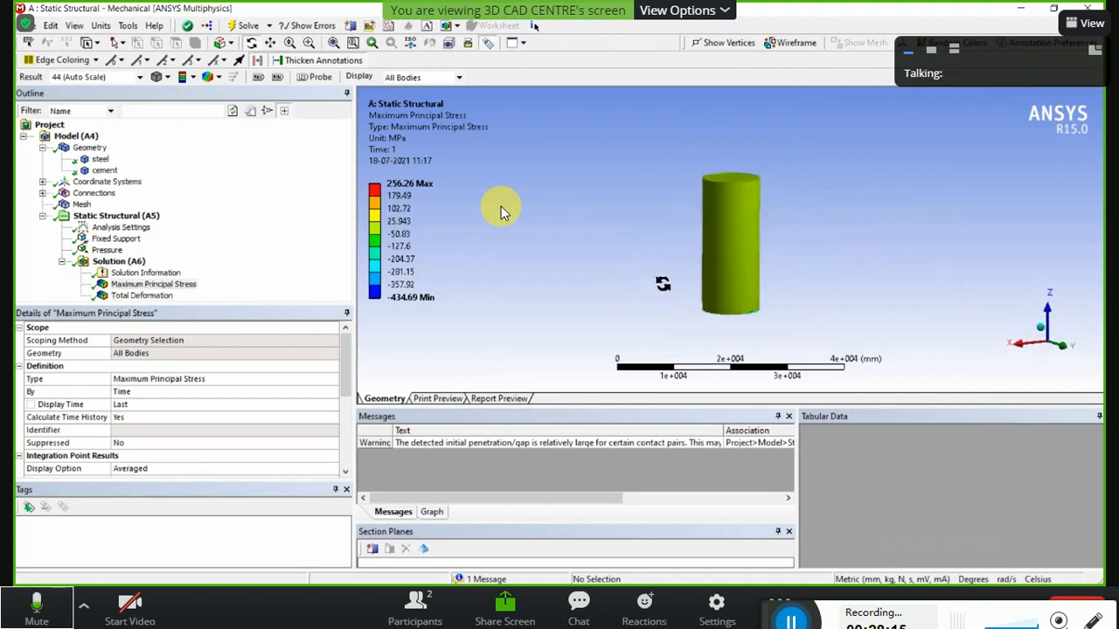
pyautogui.scroll(3, 750, 233)
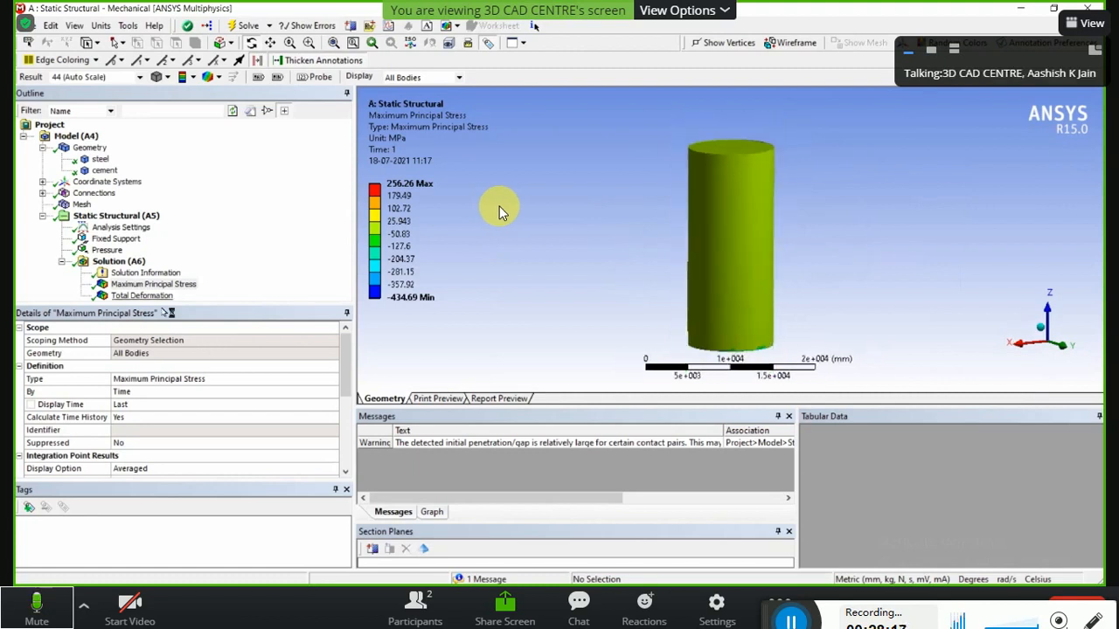
# Step: Display the Total Deformation result, stop its animation and inspect the deformed column against its undeformed outline
pyautogui.click(144, 296)
pyautogui.moveTo(432, 154); pyautogui.dragTo(444, 215, button='middle')
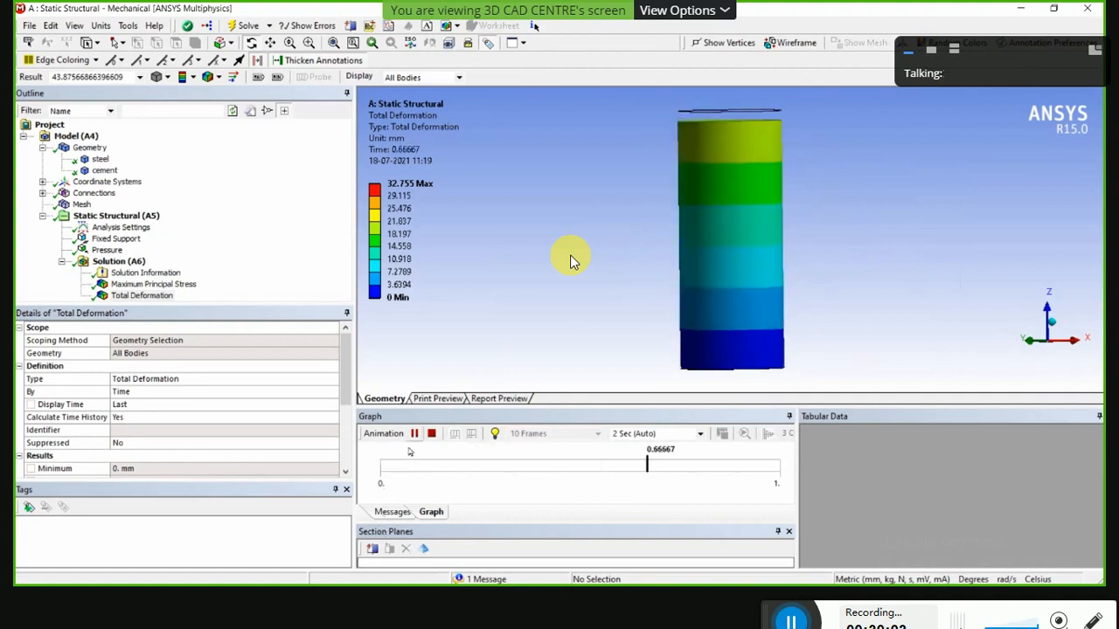
pyautogui.click(432, 433)
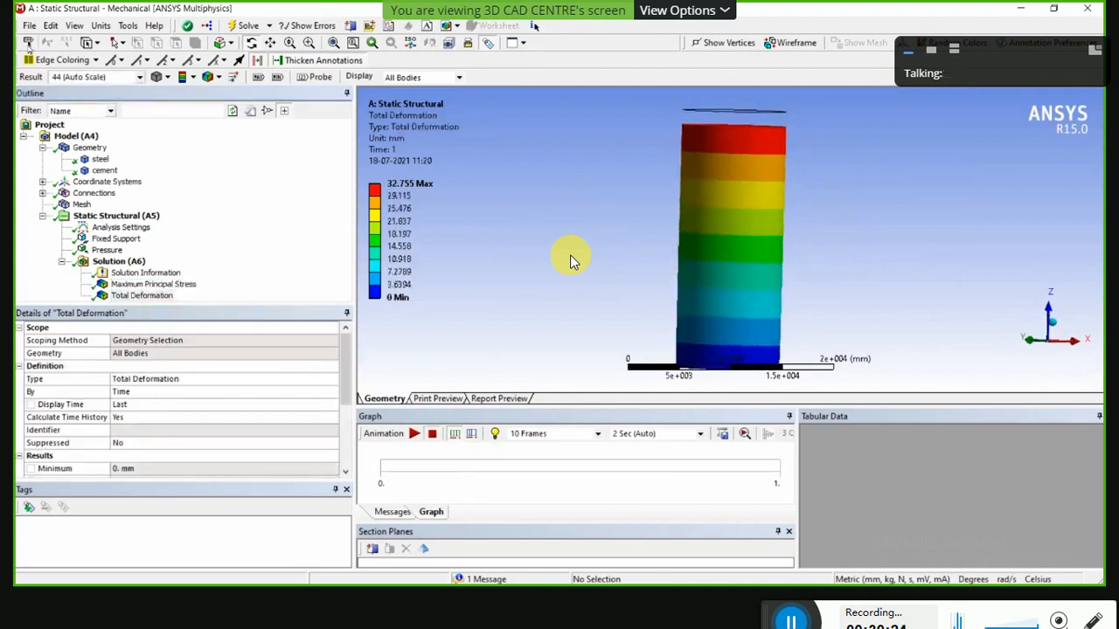
pyautogui.scroll(4, 767, 121)
pyautogui.scroll(-6, 846, 170)
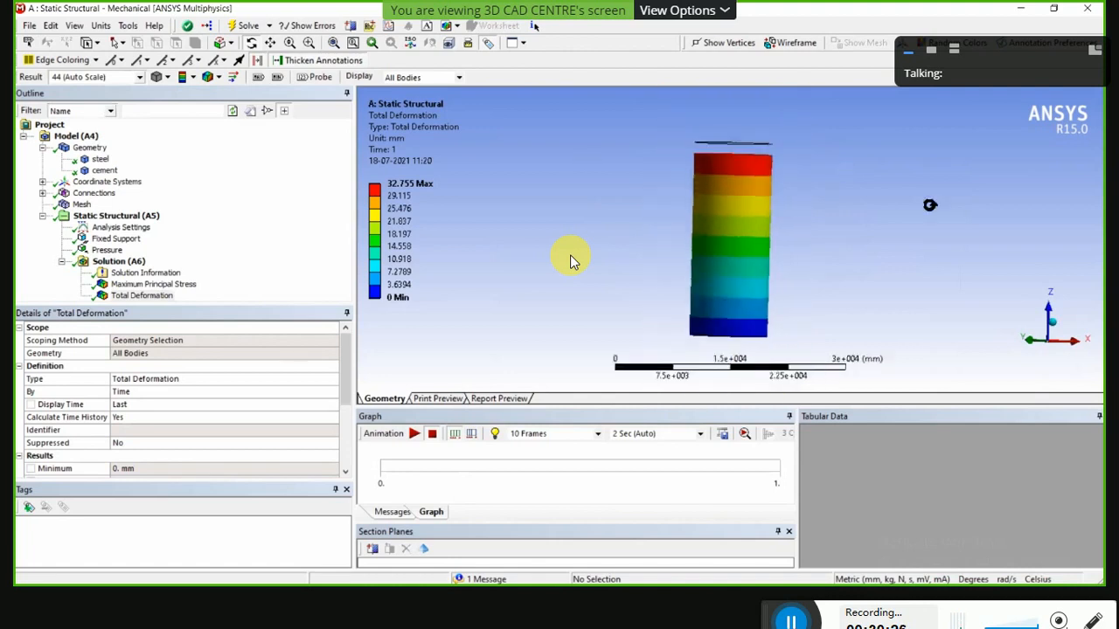
pyautogui.moveTo(834, 208)
pyautogui.mouseDown()
pyautogui.moveTo(826, 182)
pyautogui.moveTo(823, 202)
pyautogui.mouseUp()
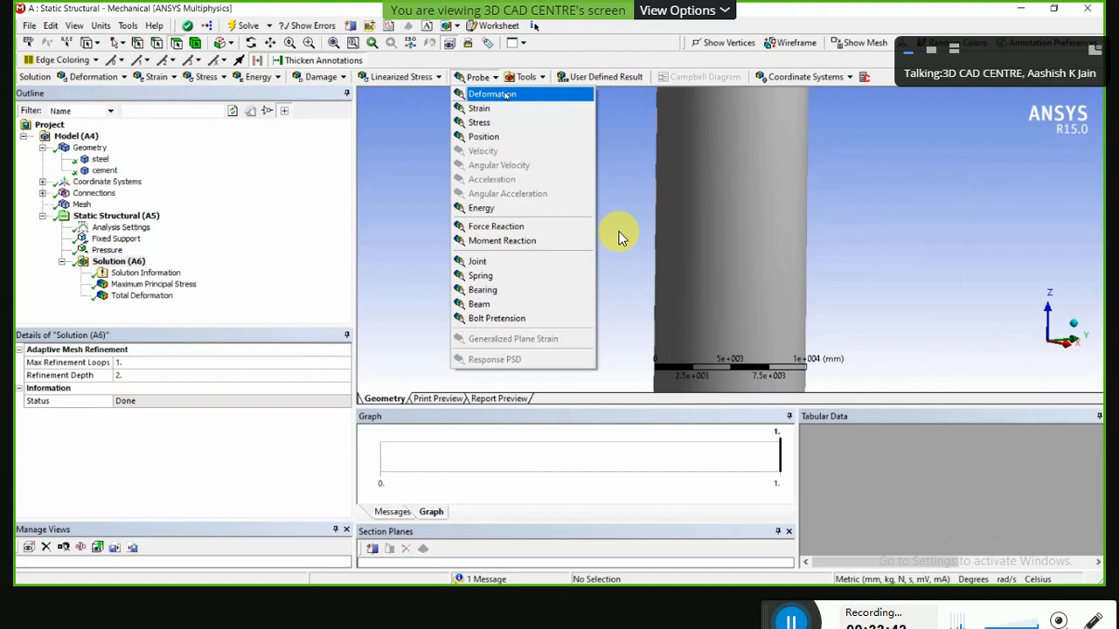
# Step: Add a Deformation Probe to the solution and set its location method to Remote Points
pyautogui.click(505, 95)
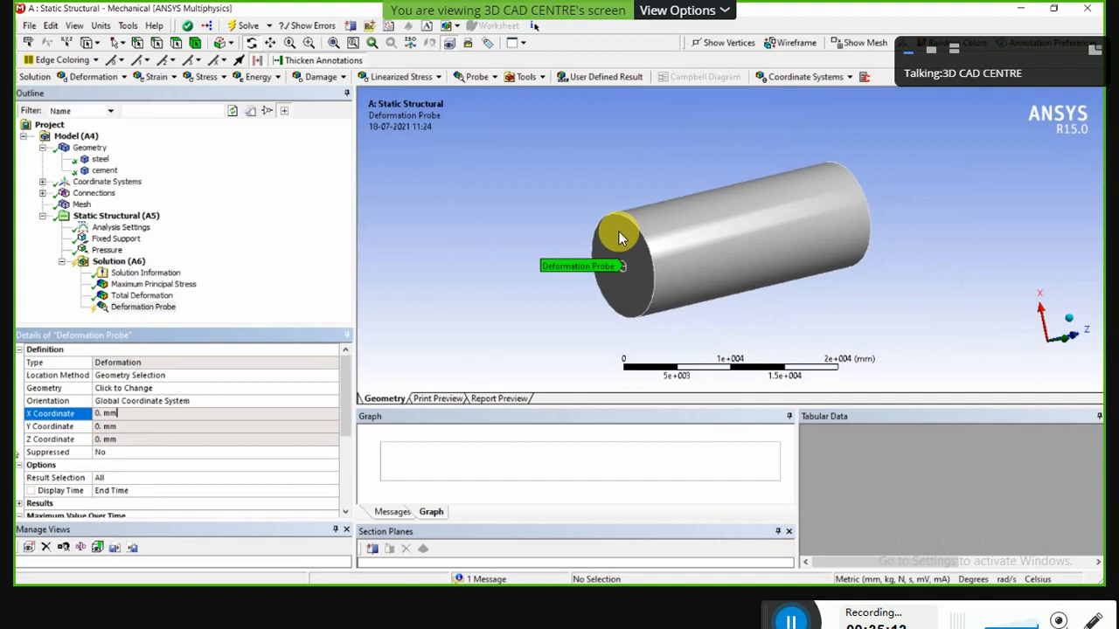
pyautogui.moveTo(121, 414); pyautogui.dragTo(96, 413)
pyautogui.click(161, 376)
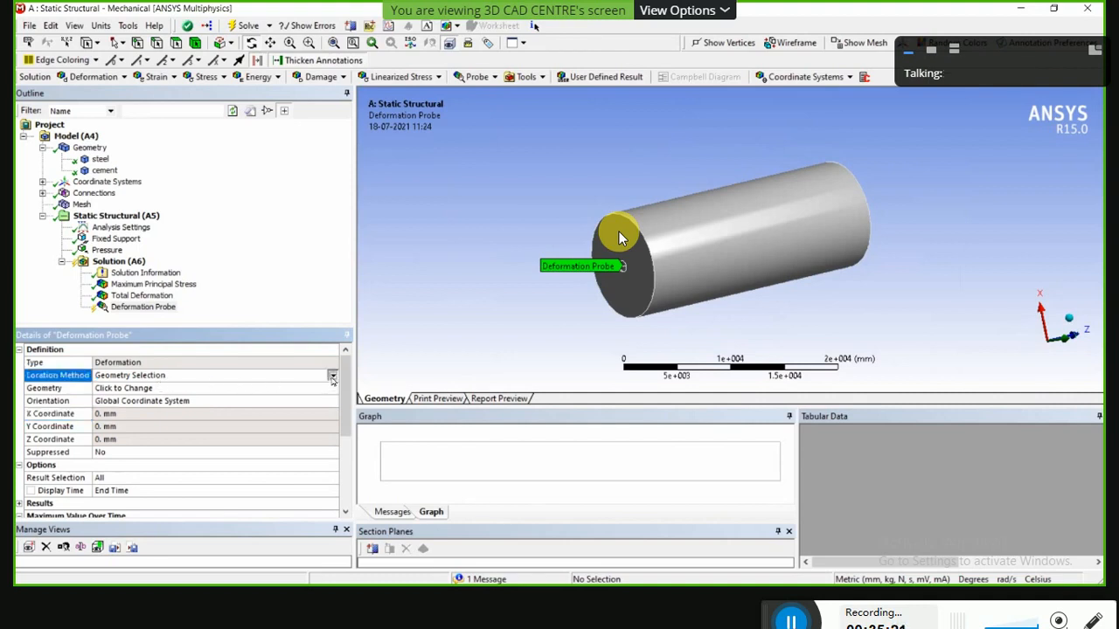
pyautogui.click(332, 375)
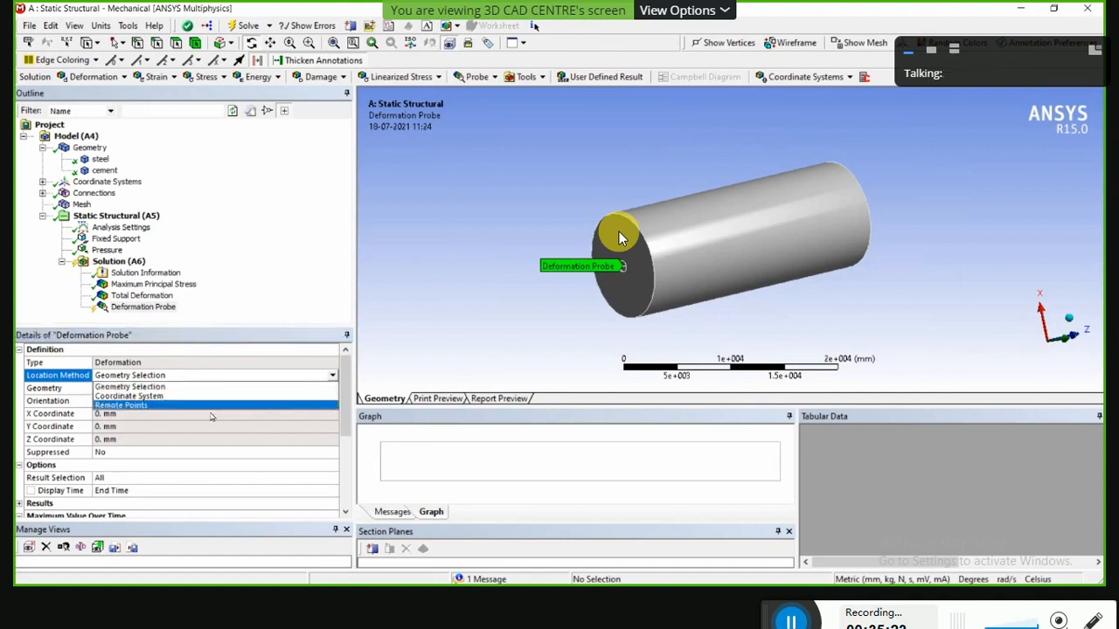
pyautogui.click(131, 407)
pyautogui.moveTo(459, 292); pyautogui.dragTo(547, 178, button='middle')
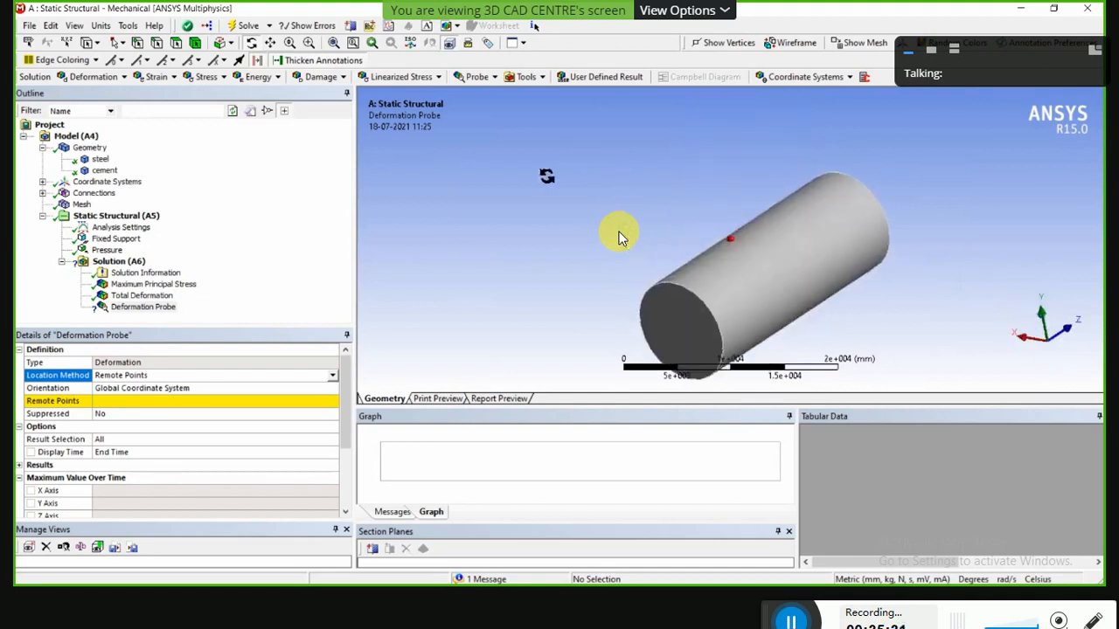
# Step: Try to assign a remote point on the column as the Deformation Probe's location
pyautogui.click(198, 402)
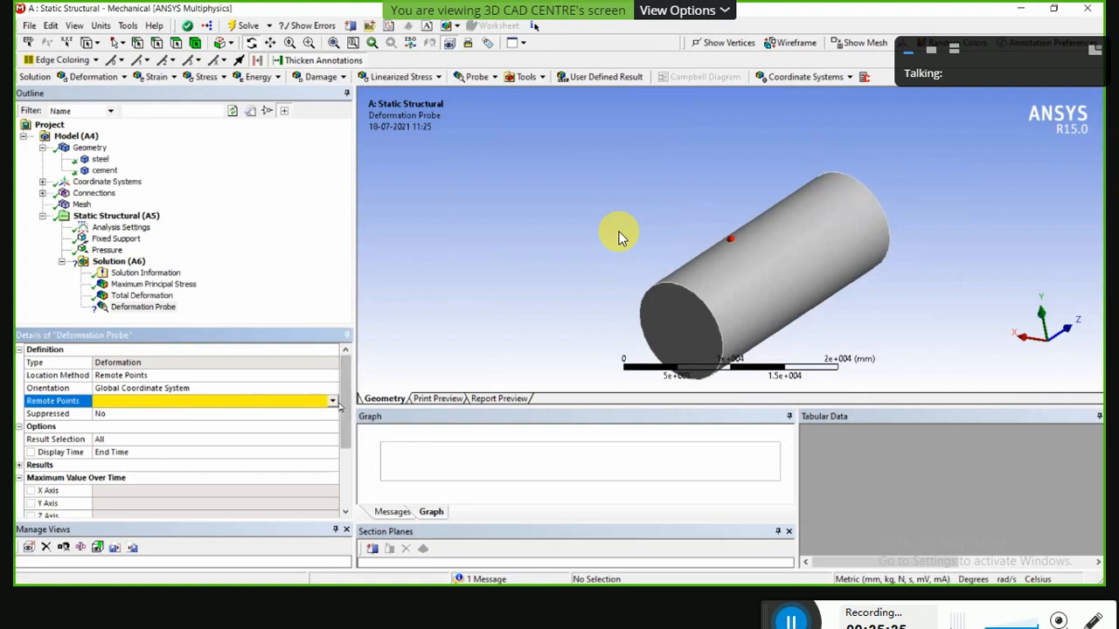
pyautogui.click(333, 401)
pyautogui.click(332, 401)
pyautogui.click(332, 402)
pyautogui.click(184, 405)
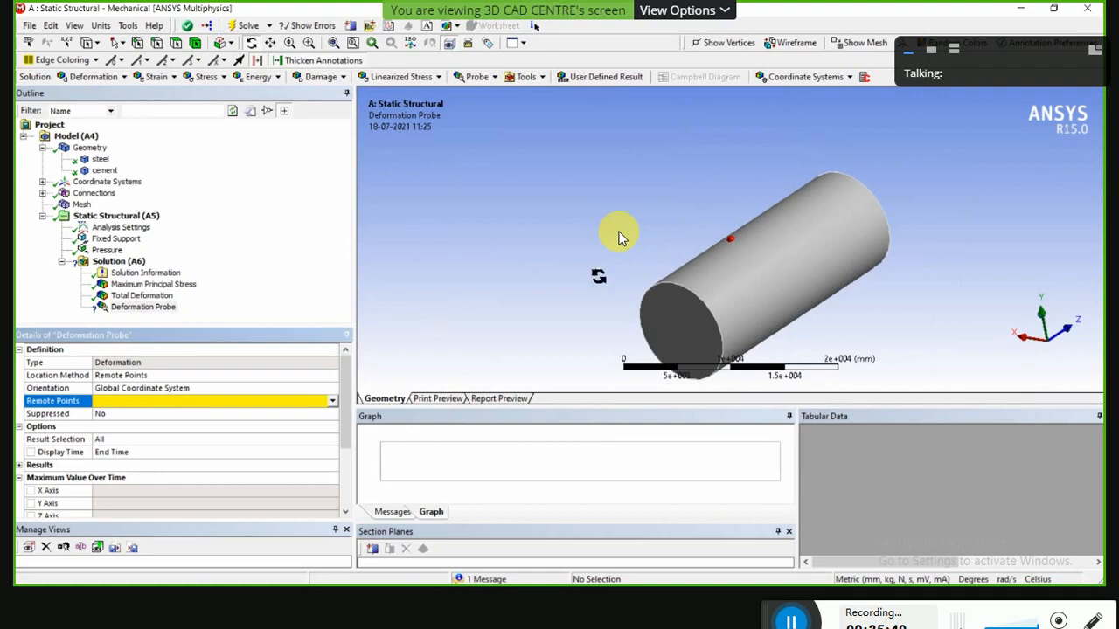
pyautogui.click(729, 234)
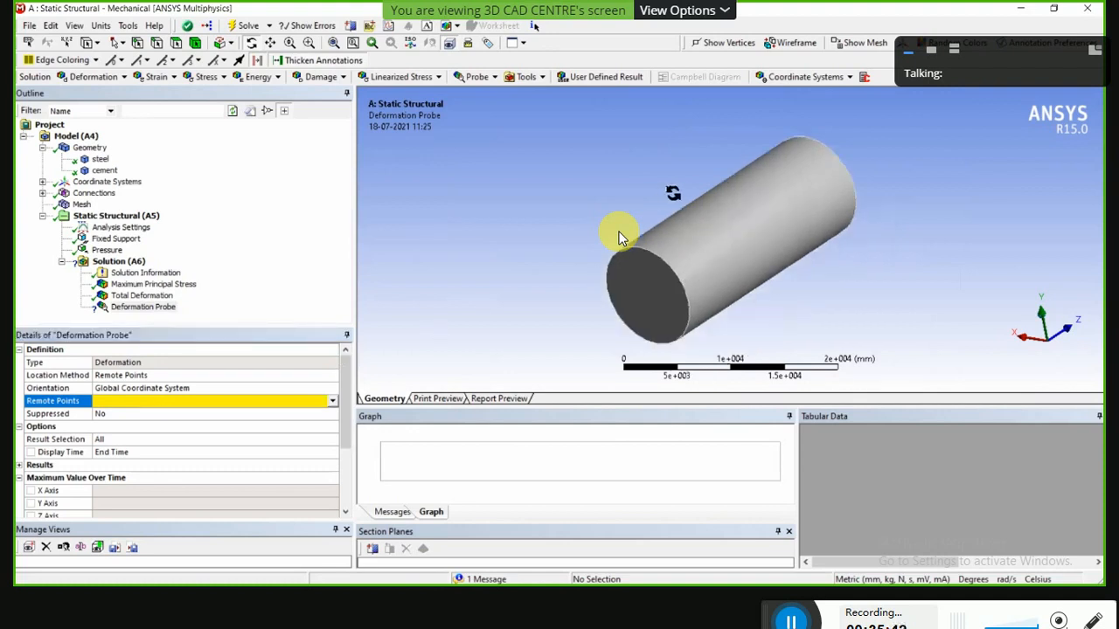
pyautogui.click(713, 209)
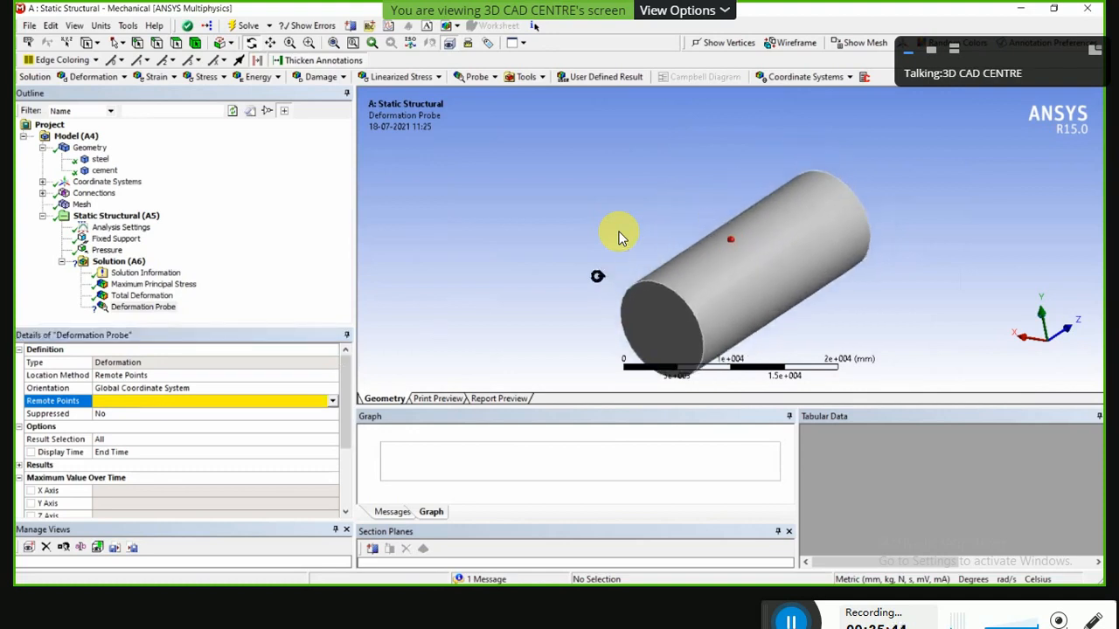
pyautogui.scroll(-3, 314, 489)
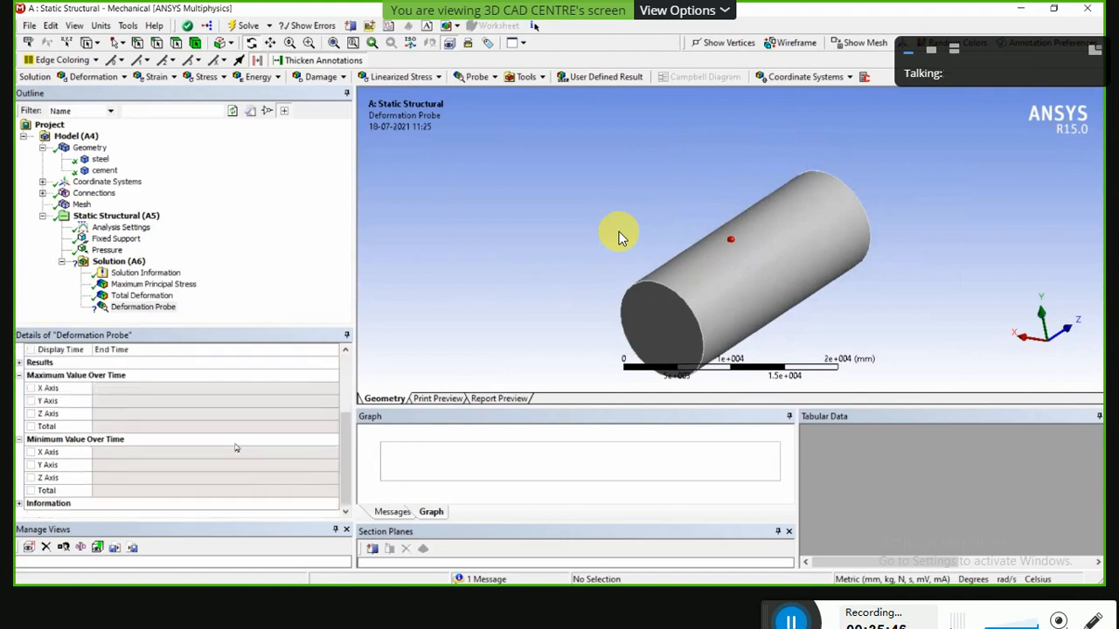
pyautogui.scroll(3, 235, 449)
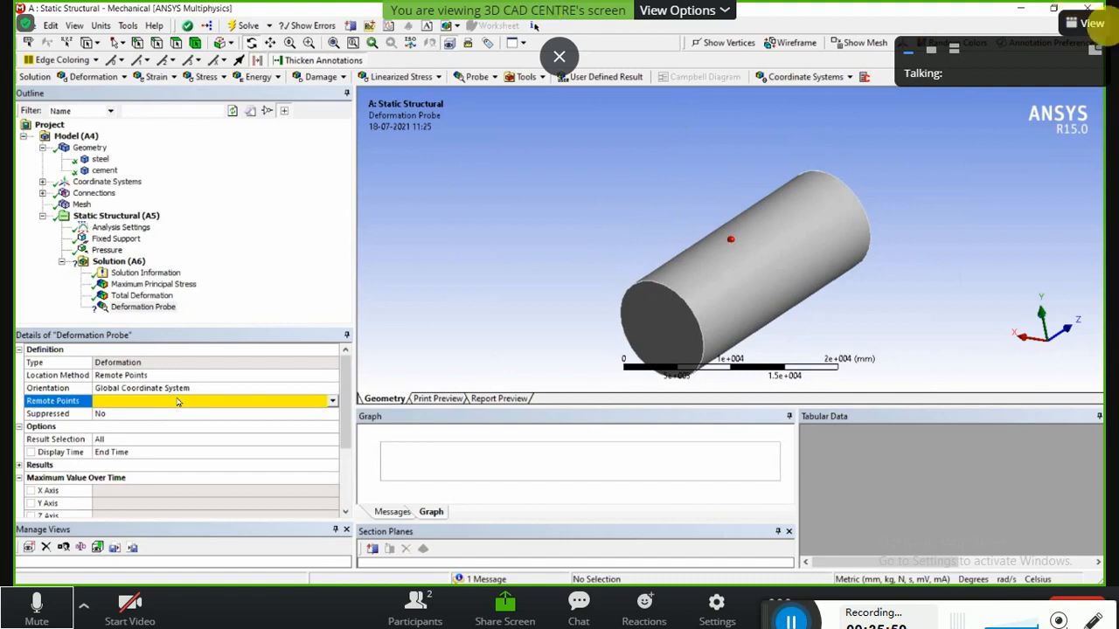
pyautogui.click(231, 381)
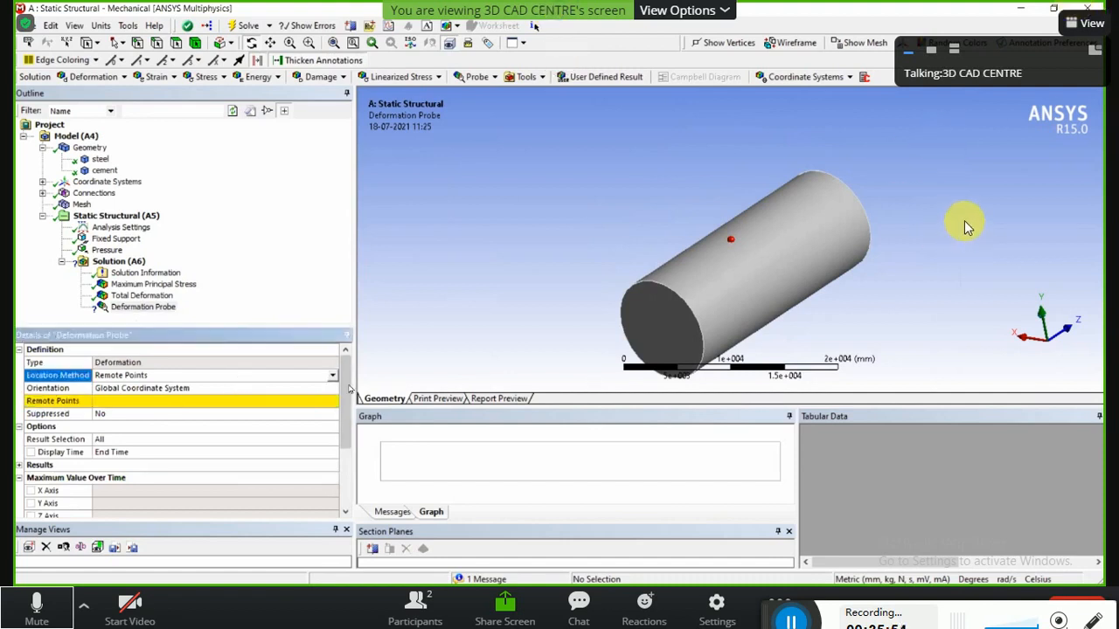
pyautogui.moveTo(369, 381); pyautogui.dragTo(849, 207, button='middle')
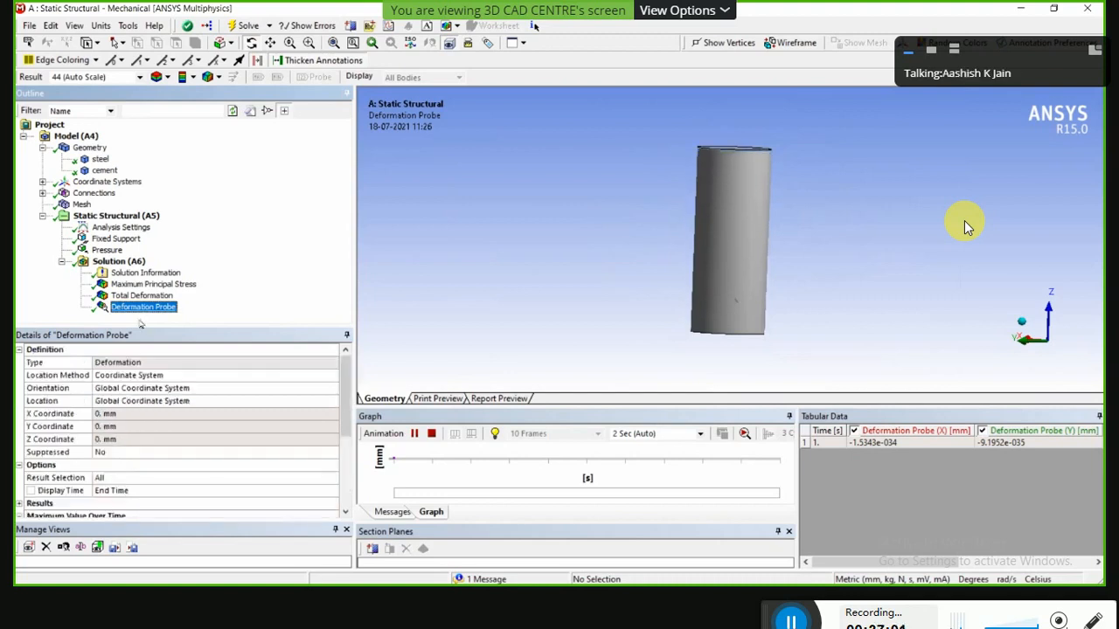
# Step: Delete the Deformation Probe from the solution and confirm its removal
pyautogui.rightClick(139, 310)
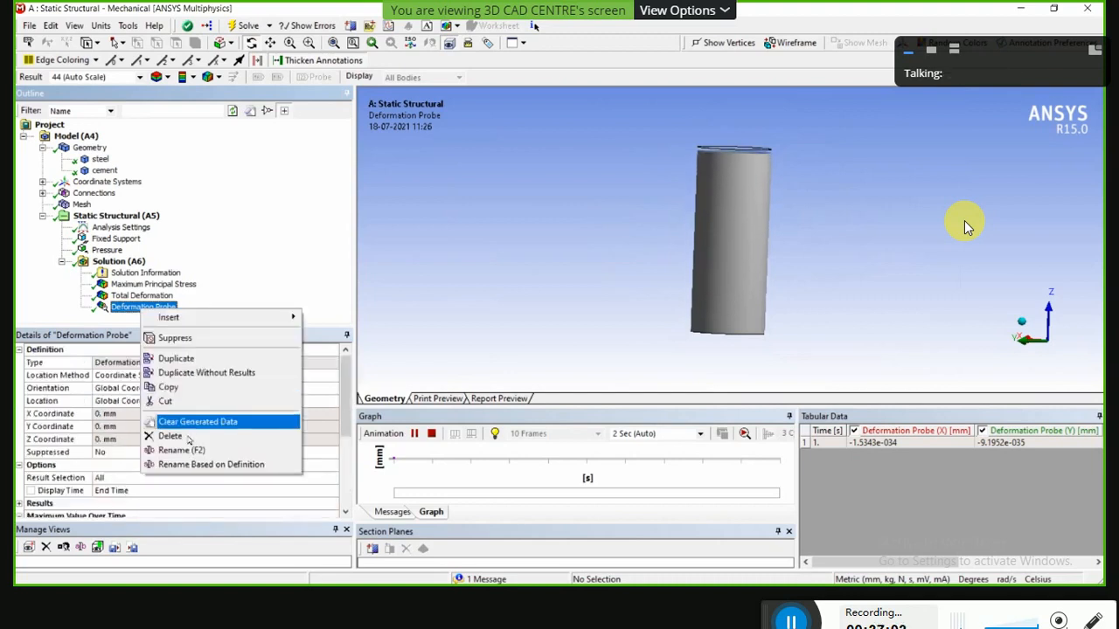
pyautogui.click(170, 436)
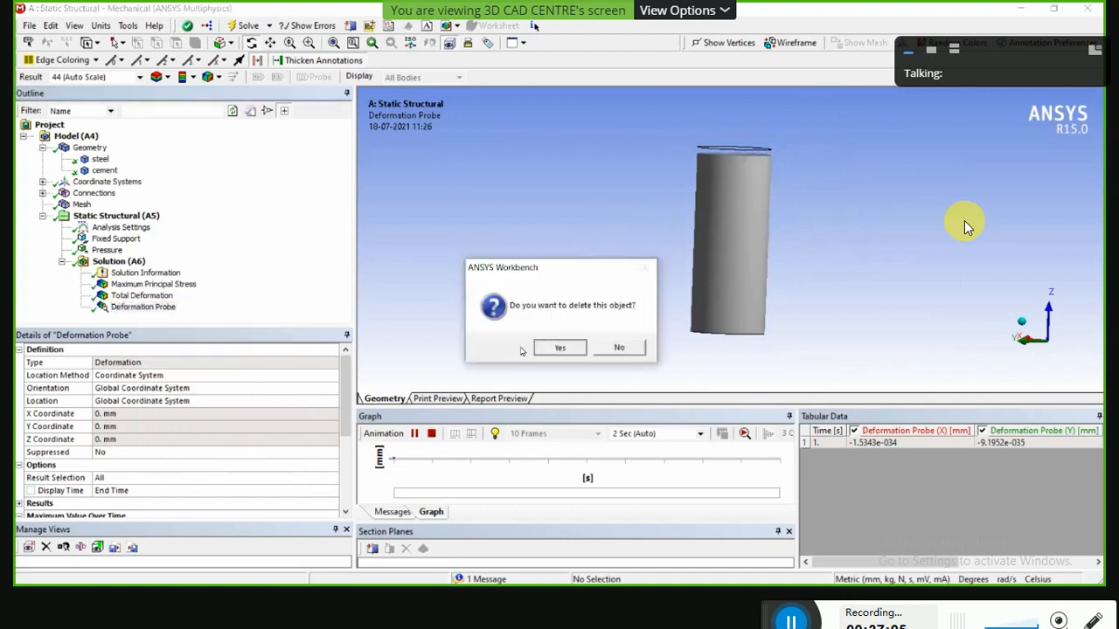
pyautogui.press('Return')
pyautogui.moveTo(528, 220); pyautogui.dragTo(533, 256, button='middle')
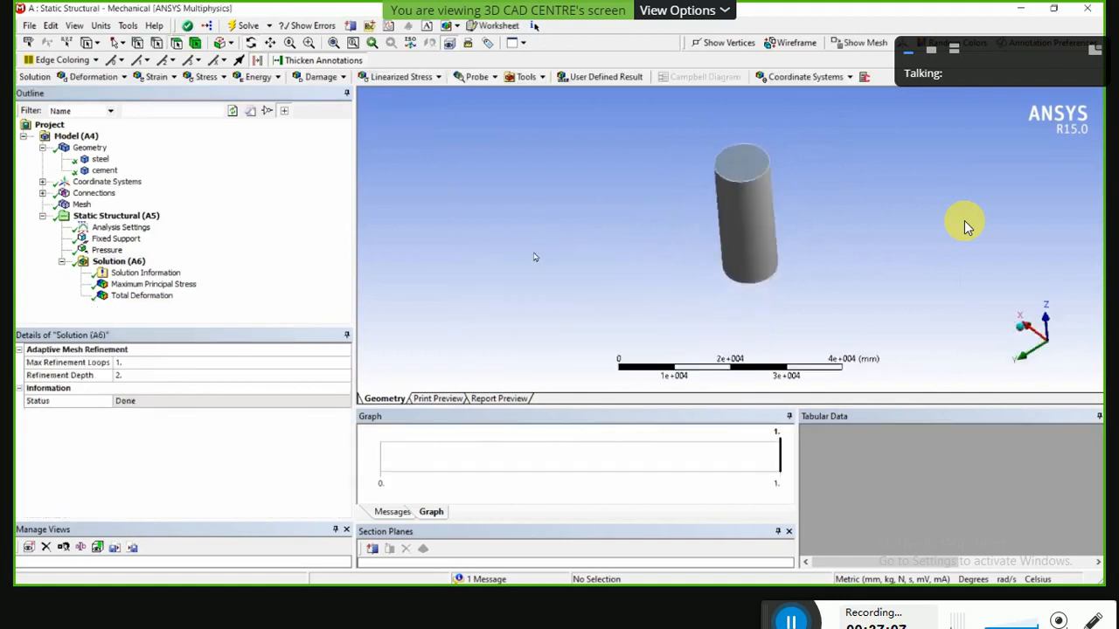
pyautogui.moveTo(710, 184); pyautogui.dragTo(716, 164, button='middle')
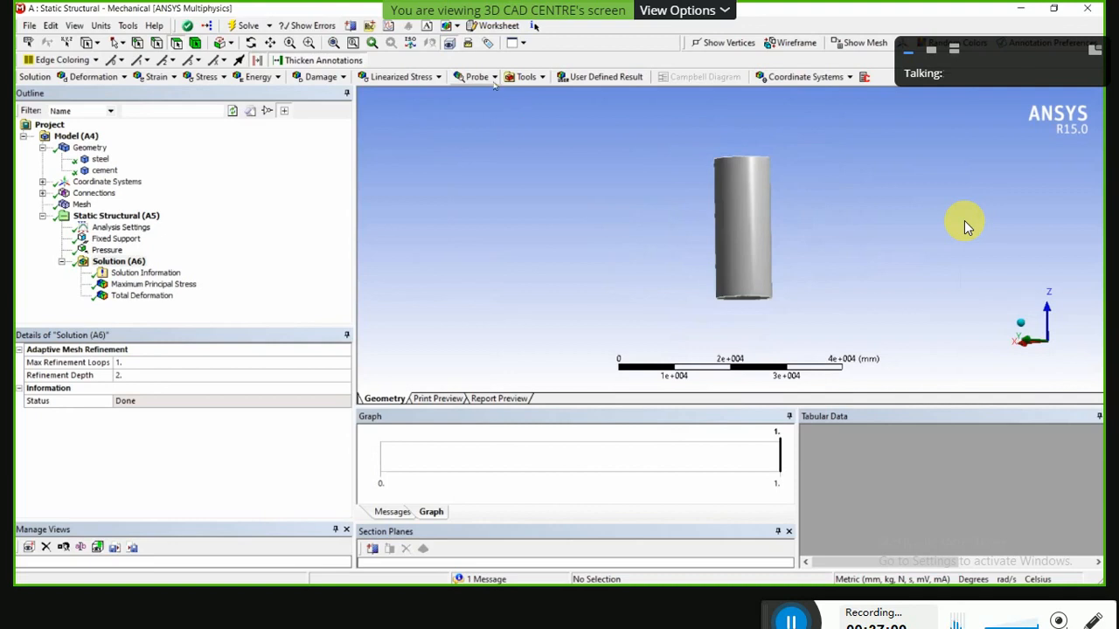
# Step: Insert a new Deformation Probe and inspect its location on the column's base face
pyautogui.click(495, 77)
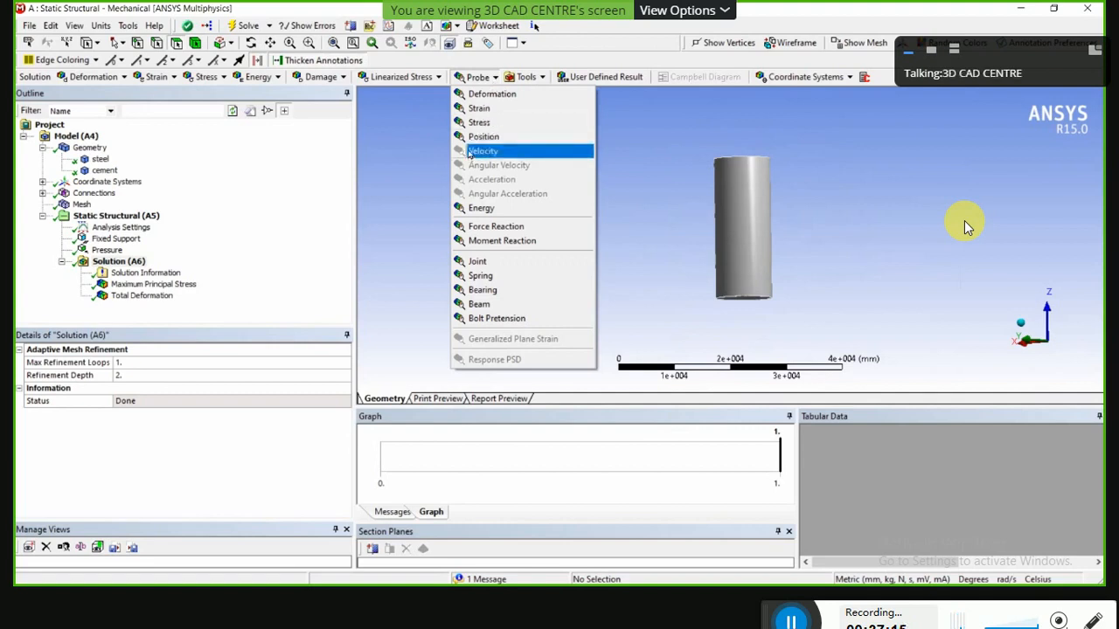
pyautogui.click(485, 95)
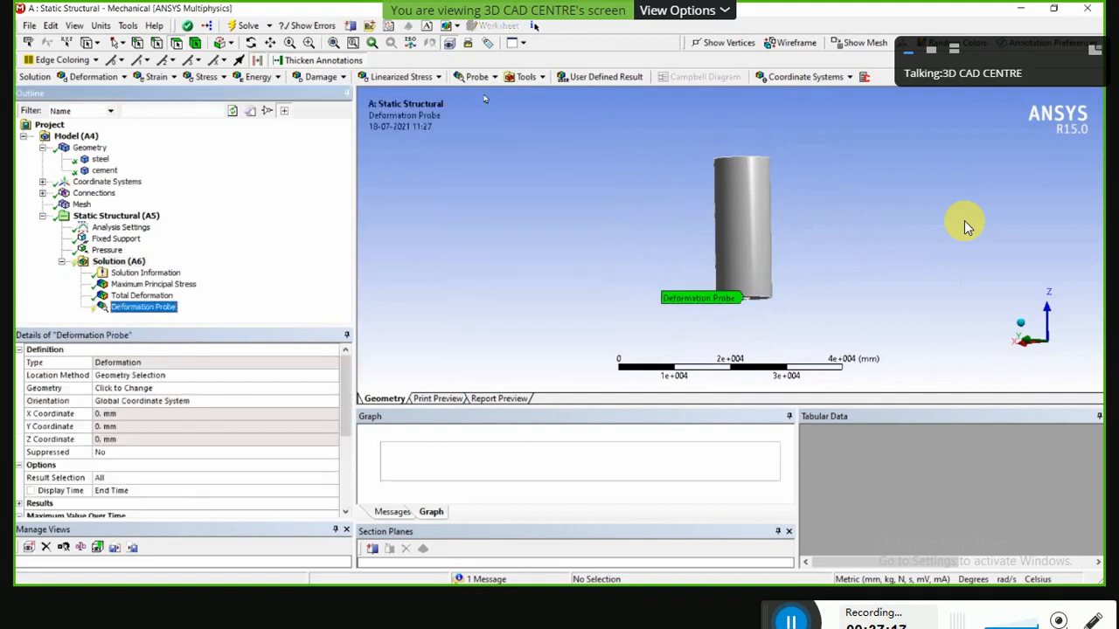
pyautogui.moveTo(845, 321); pyautogui.dragTo(697, 211, button='middle')
pyautogui.scroll(-3, 740, 255)
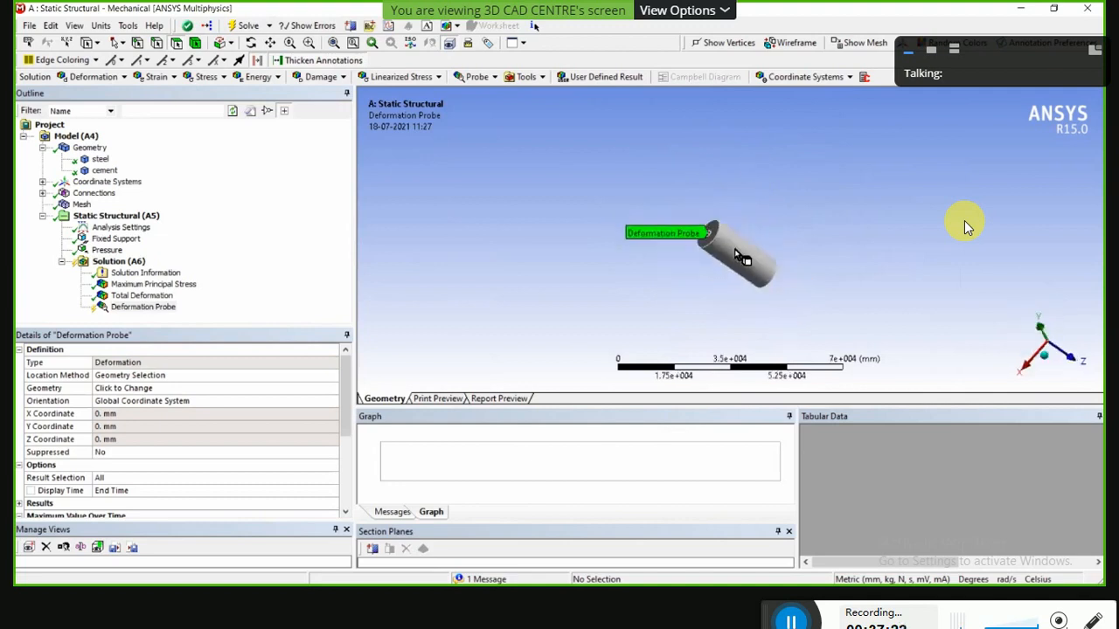
pyautogui.scroll(4, 706, 237)
pyautogui.scroll(5, 710, 243)
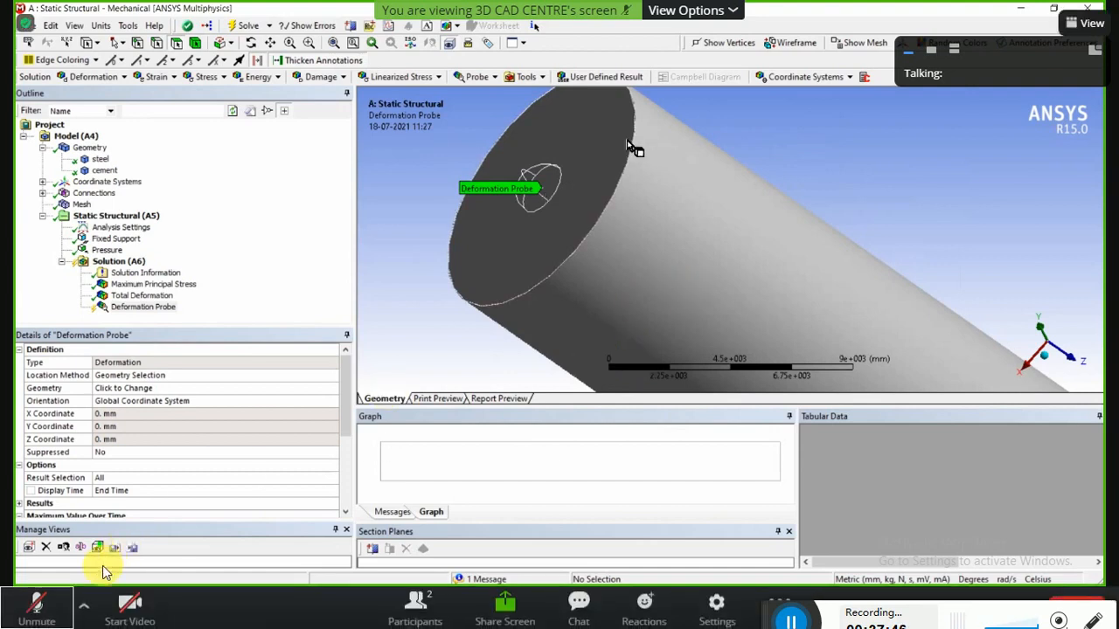
# Step: Unmute the meeting microphone
pyautogui.click(36, 604)
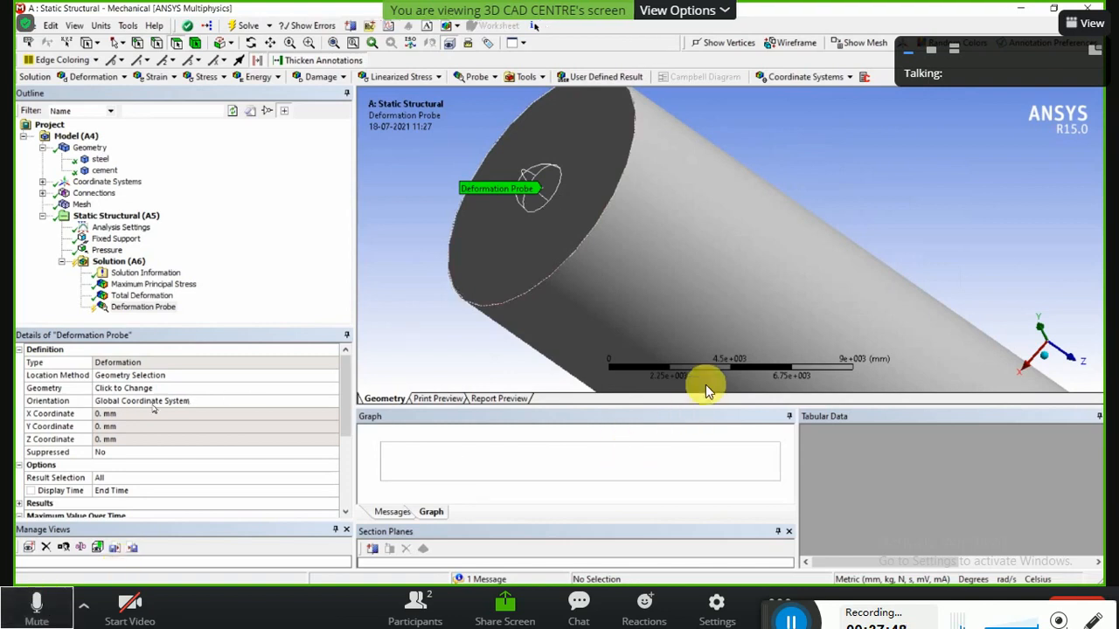
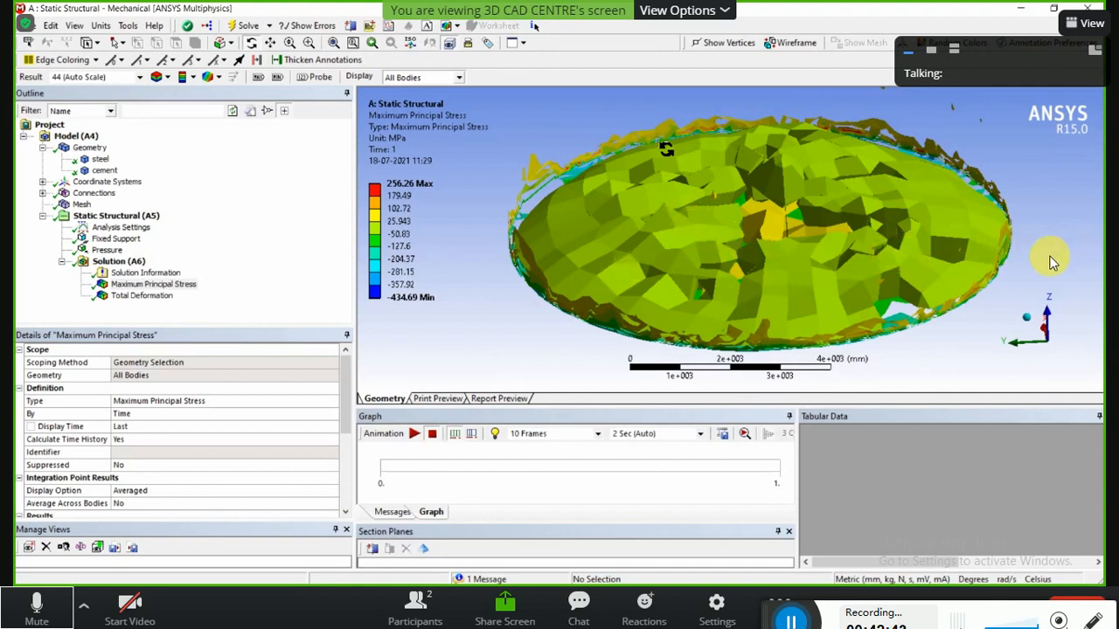
# Step: Examine the Maximum Principal Stress contour on the column's cut cross-section
pyautogui.scroll(-3, 647, 262)
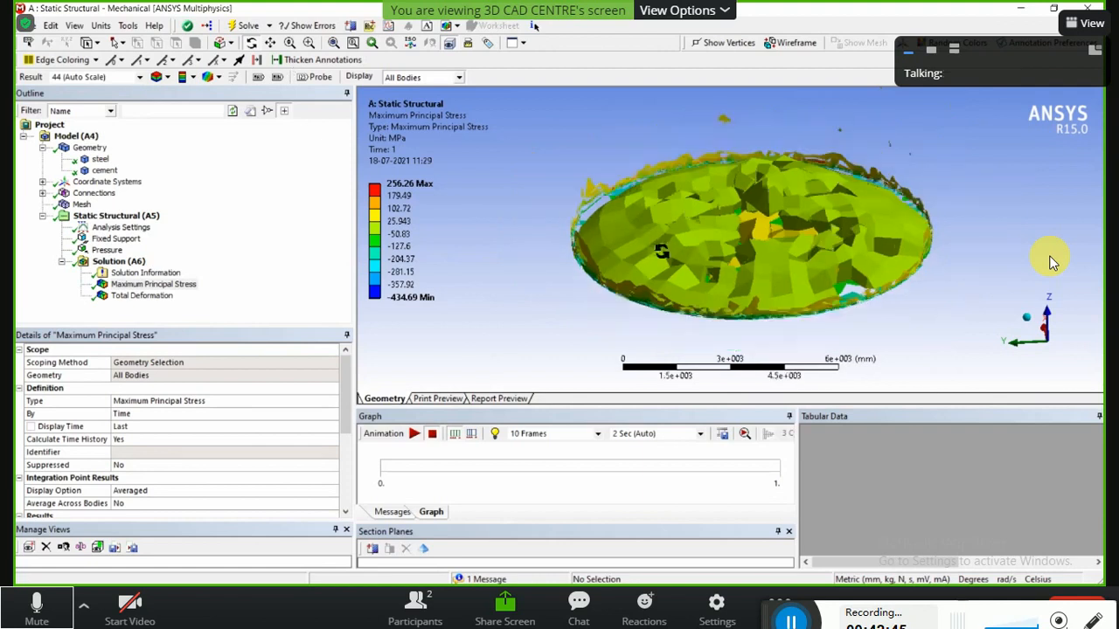
# Step: Display the Total Deformation result and examine its contour bands from the column's fixed base to its loaded top
pyautogui.scroll(-2, 648, 262)
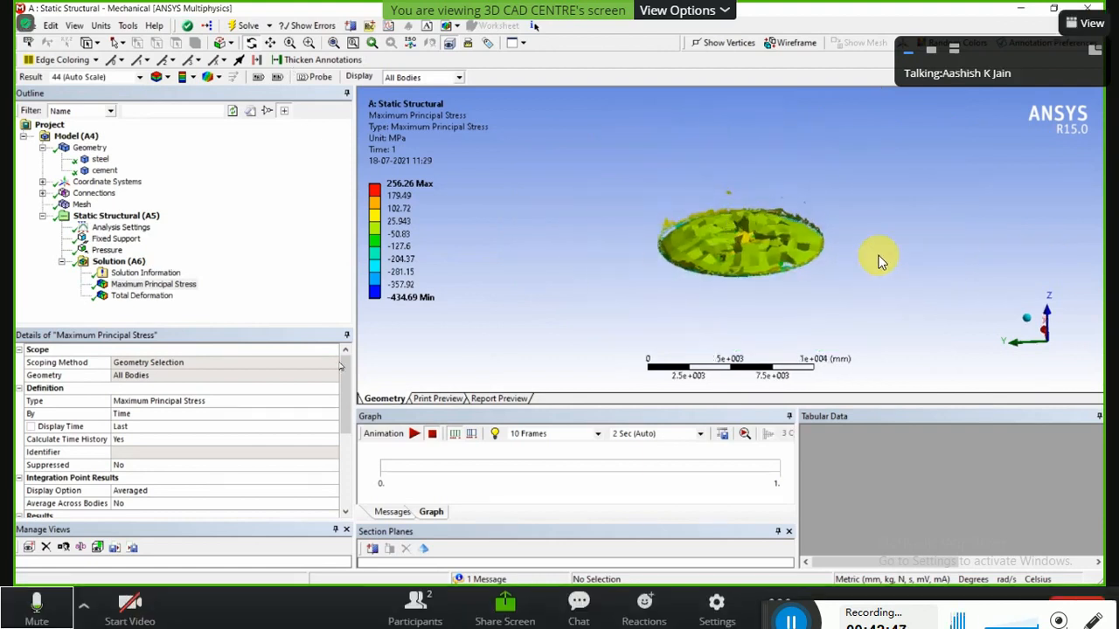
pyautogui.click(158, 295)
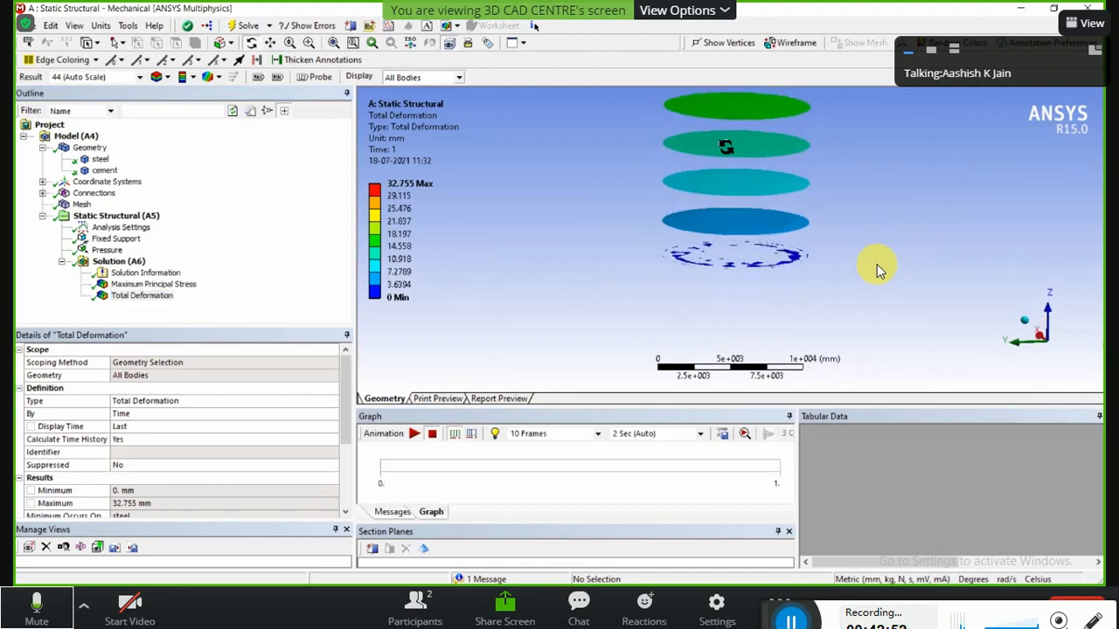
pyautogui.scroll(3, 790, 117)
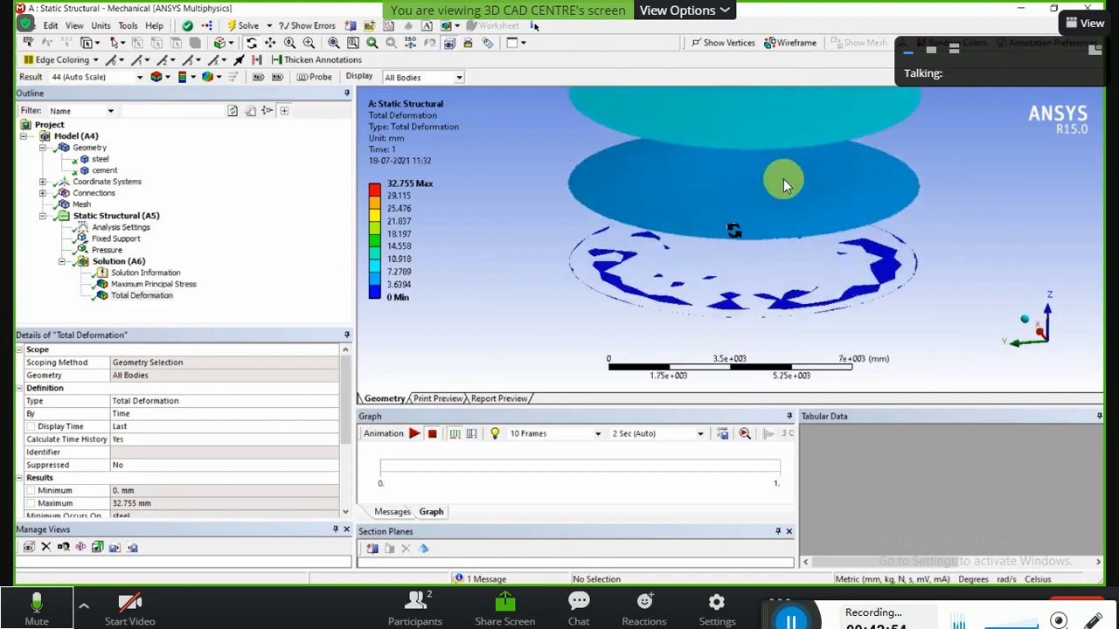
pyautogui.scroll(-6, 787, 225)
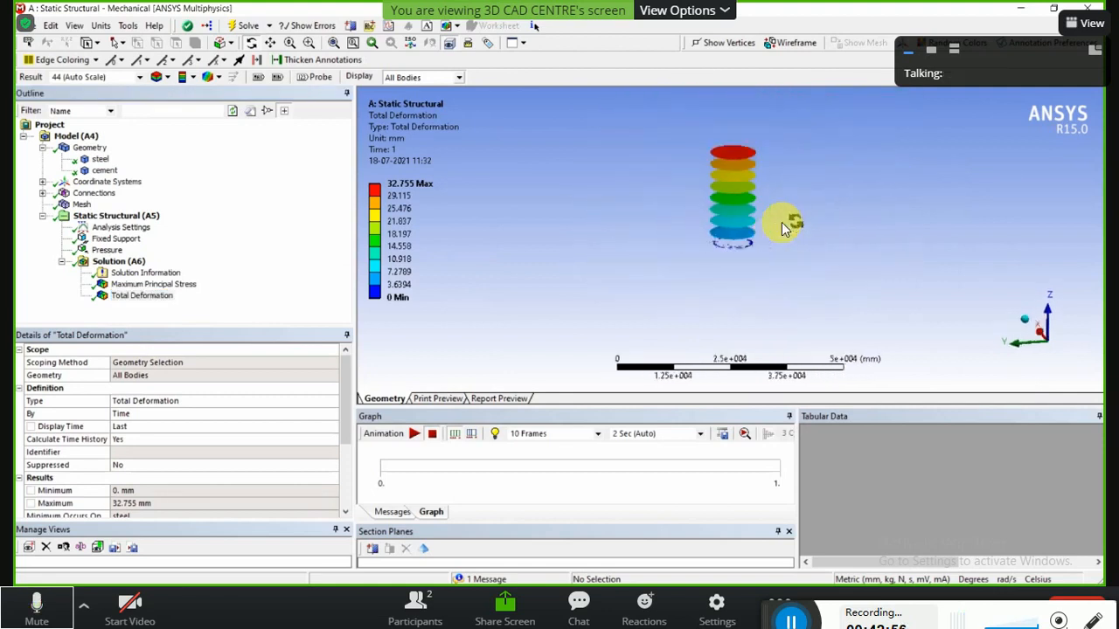
pyautogui.scroll(3, 782, 229)
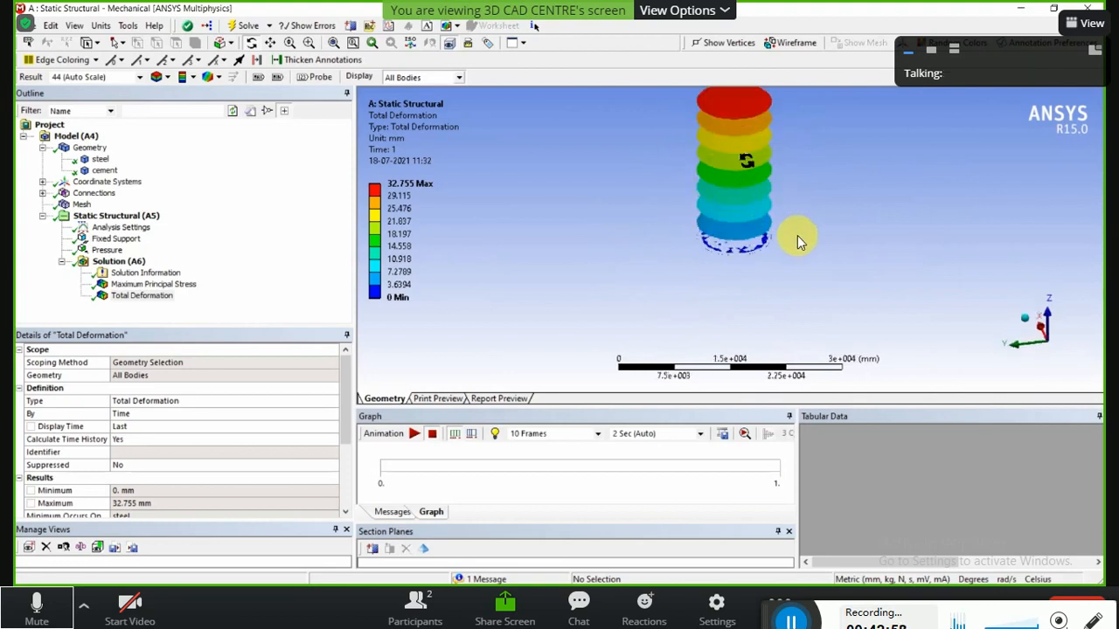
pyautogui.moveTo(811, 236); pyautogui.dragTo(806, 251, button='middle')
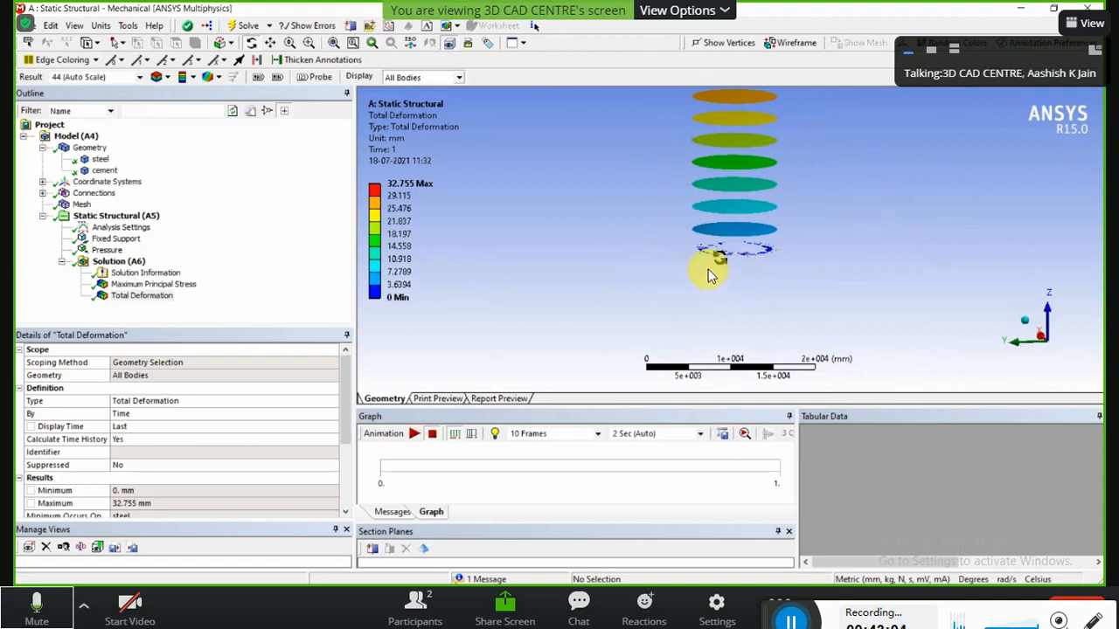
pyautogui.scroll(3, 708, 270)
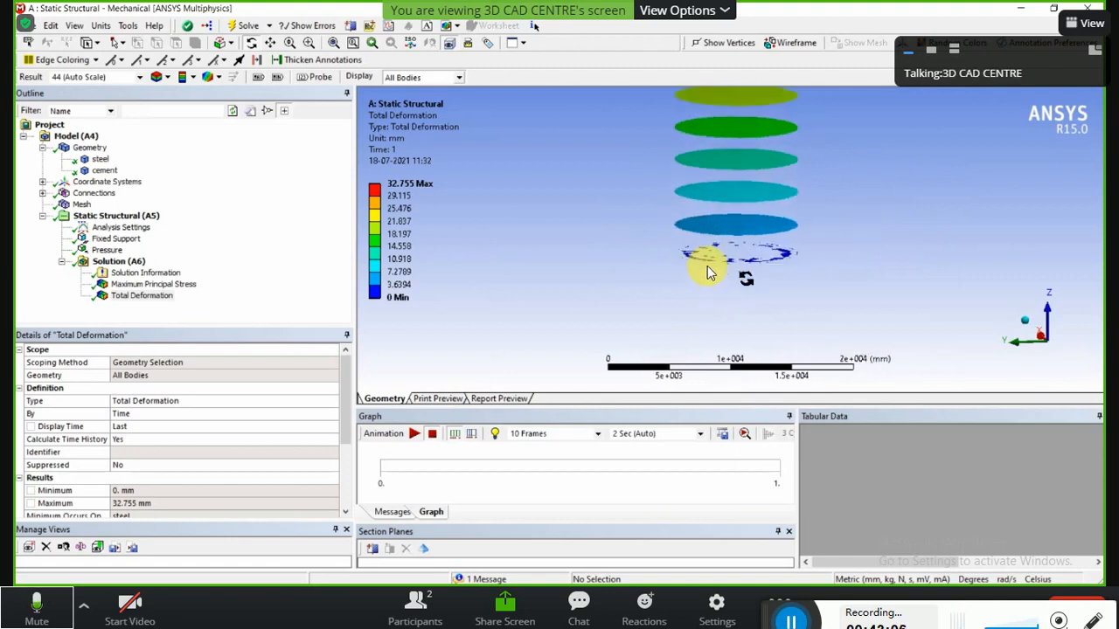
pyautogui.scroll(-5, 707, 266)
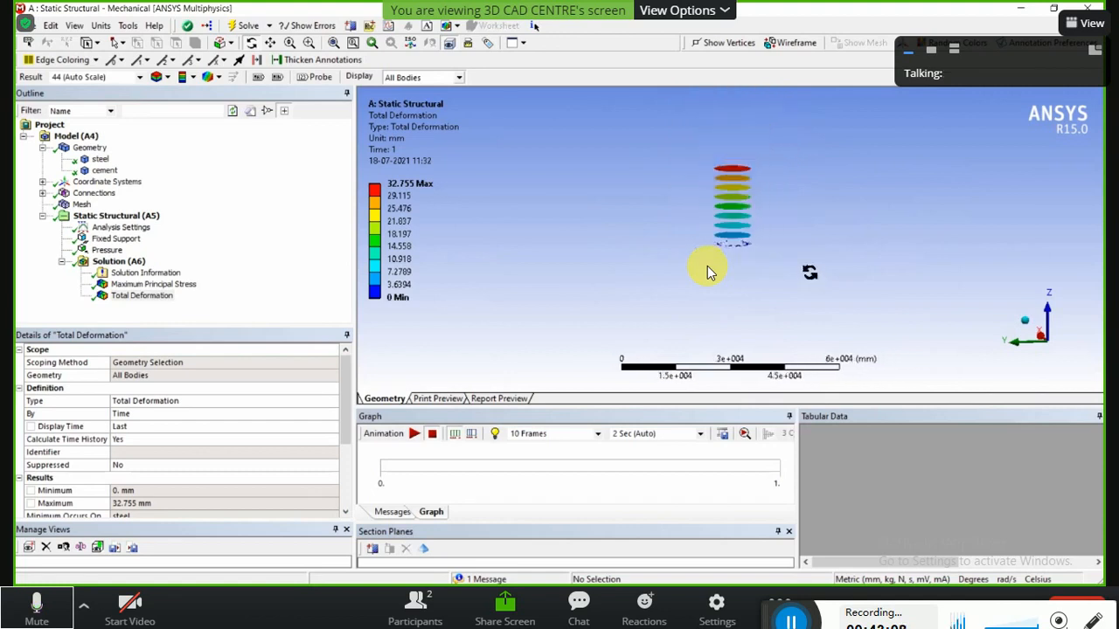
pyautogui.scroll(2, 707, 266)
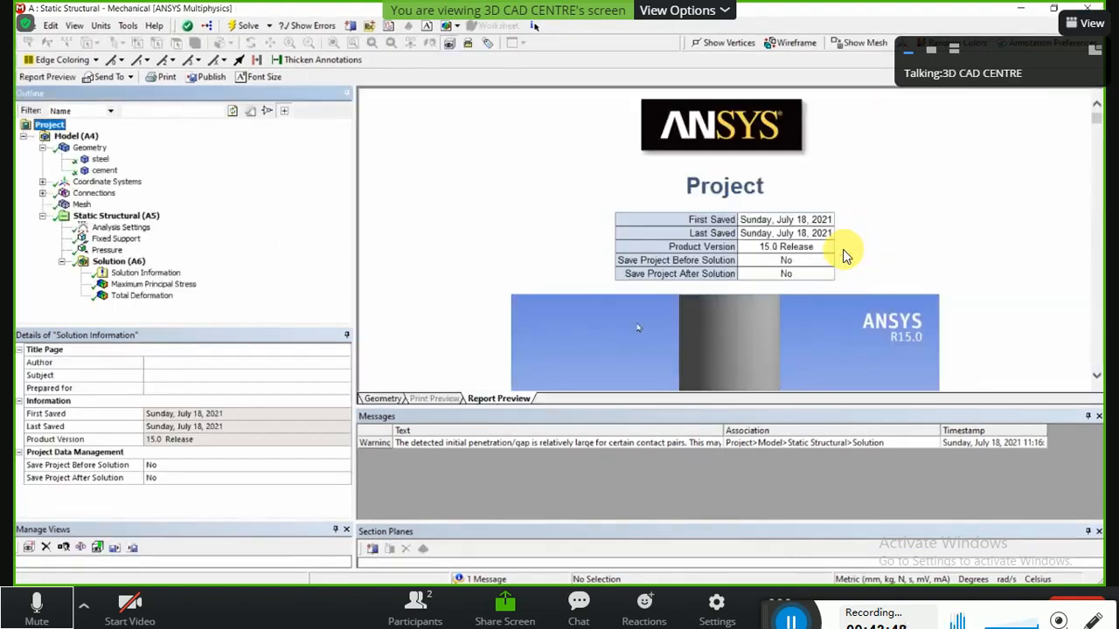
# Step: Review the project report's opening section and print all pages with Microsoft Print to PDF, saving the file to the Desktop under the recipient's name
pyautogui.scroll(-5, 842, 249)
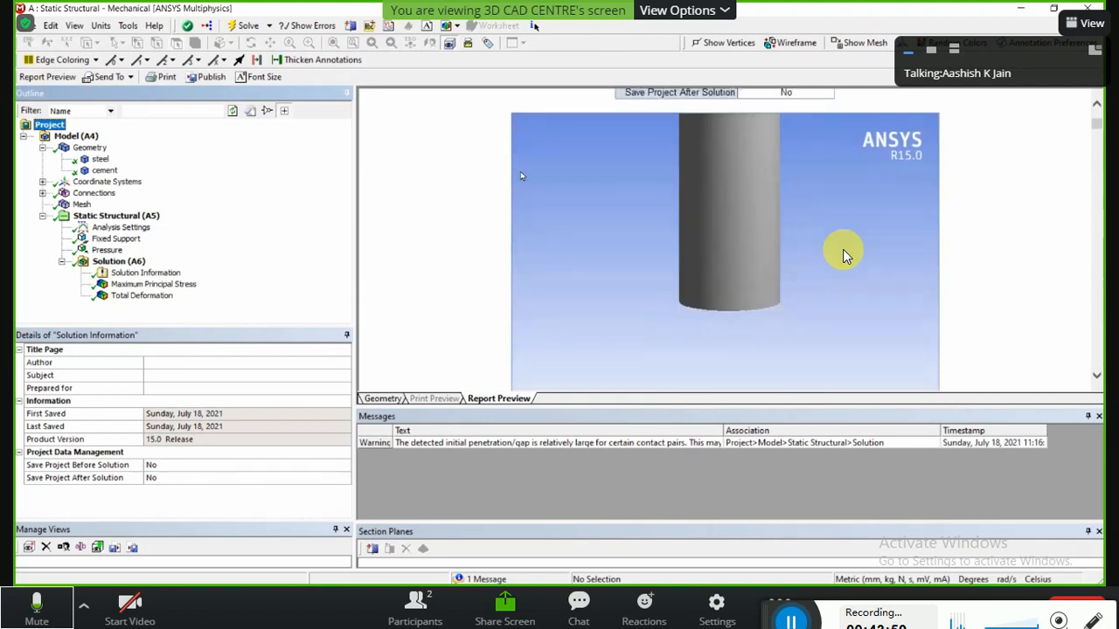
pyautogui.scroll(5, 845, 255)
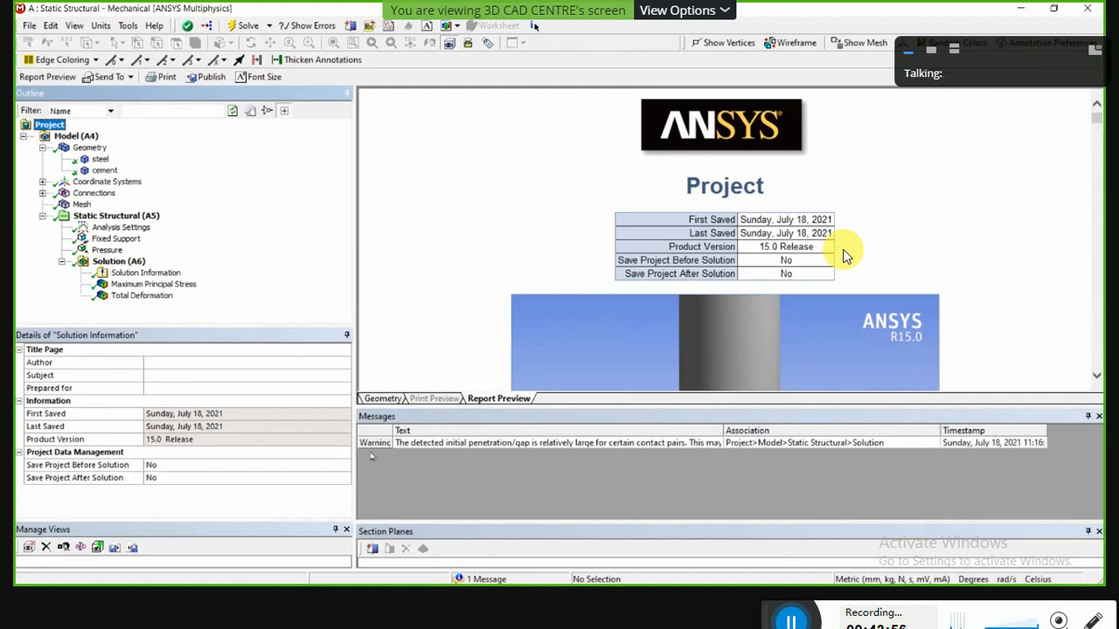
pyautogui.rightClick(502, 138)
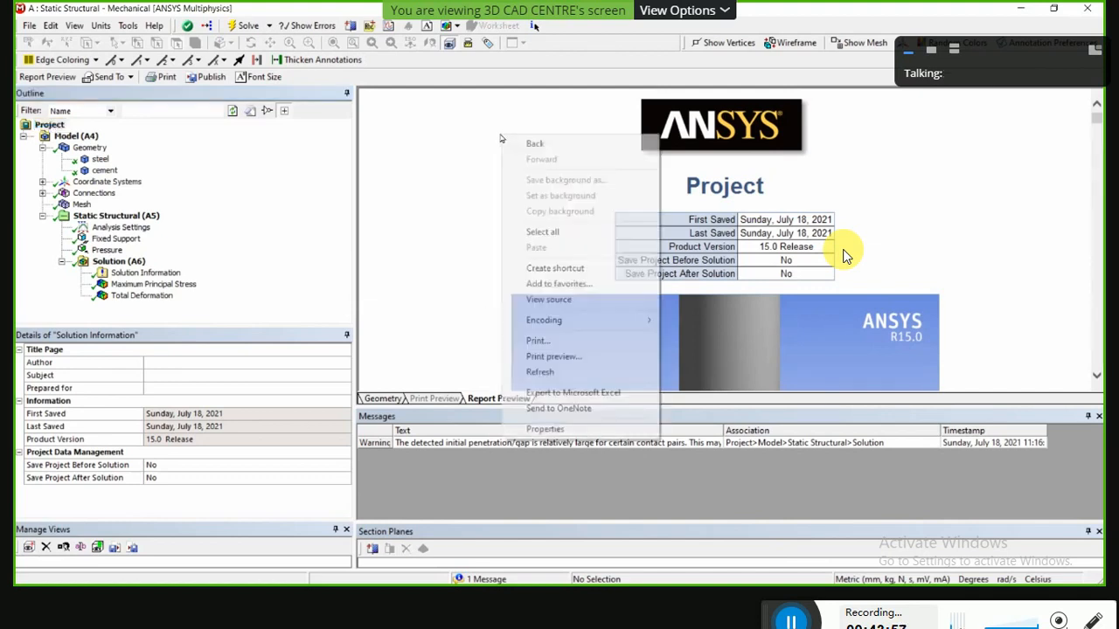
pyautogui.click(596, 451)
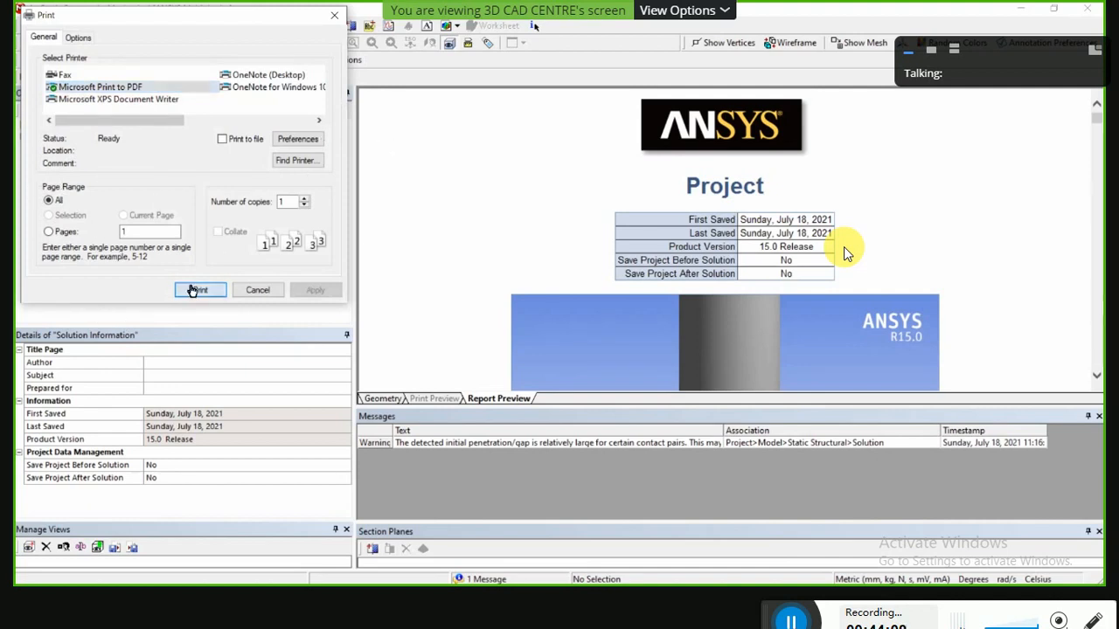
pyautogui.click(194, 290)
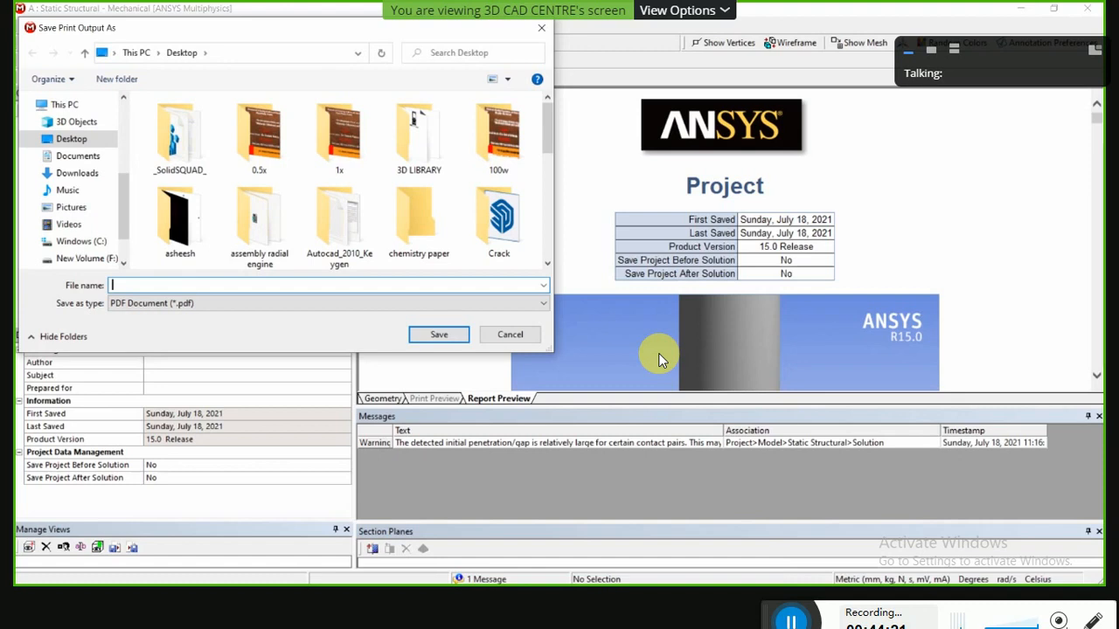
pyautogui.write('ashish sir')
pyautogui.click(439, 335)
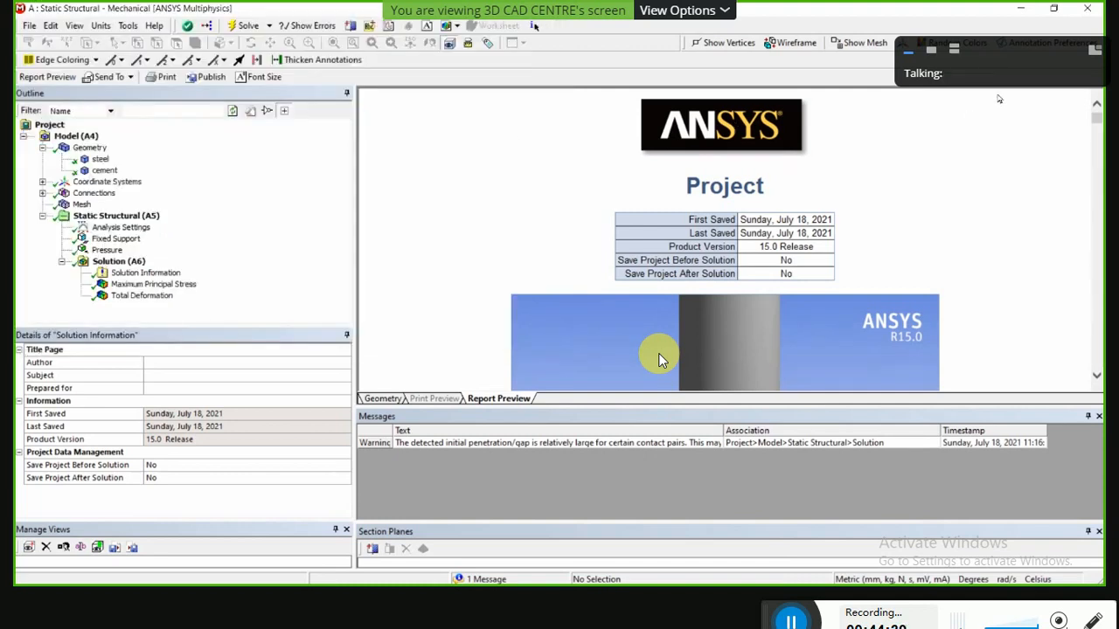